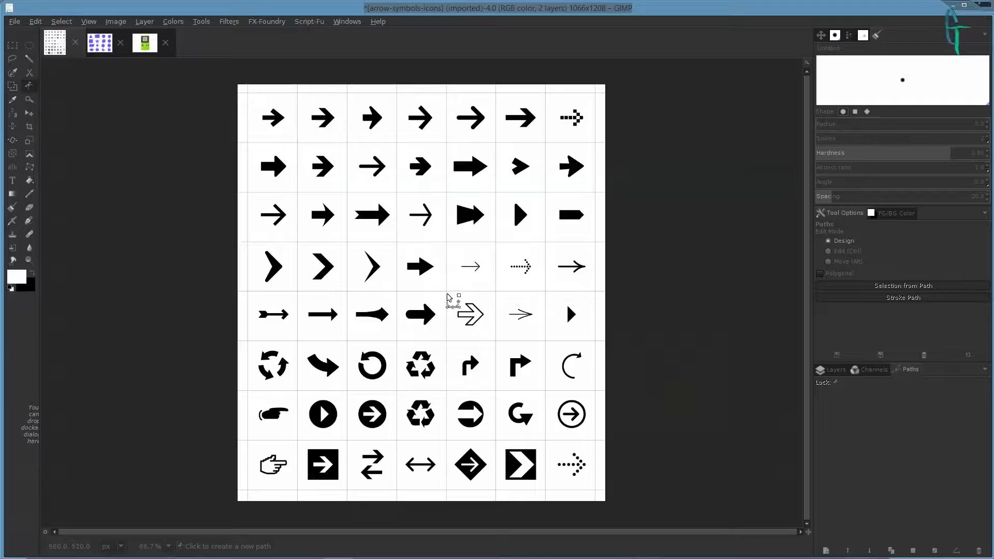
# - Examine the arrow symbols in the arrow-symbols-icons image, with a brief look at the geometric shapes image
pyautogui.press('1')
pyautogui.scroll(2, 464, 290)
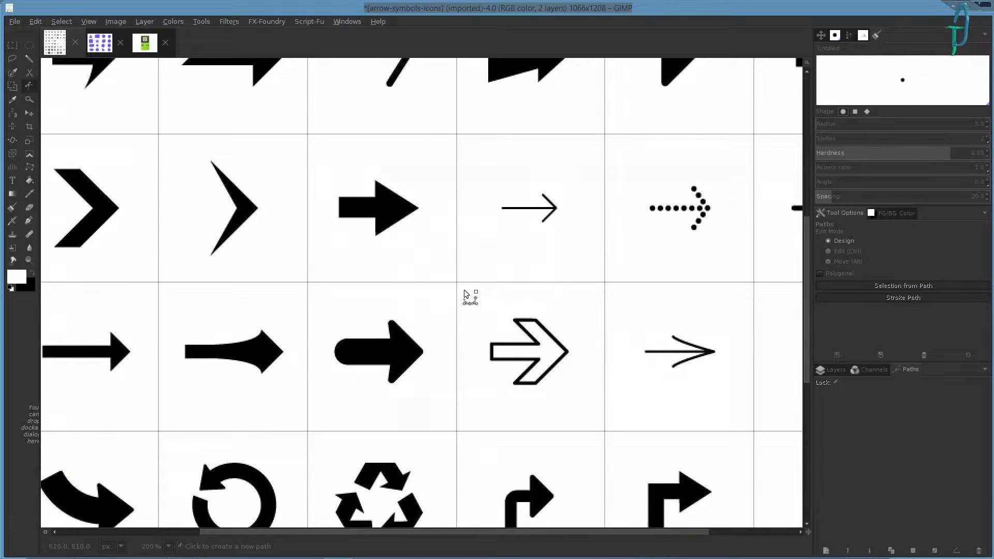
pyautogui.scroll(1, 465, 291)
pyautogui.scroll(-2, 490, 238)
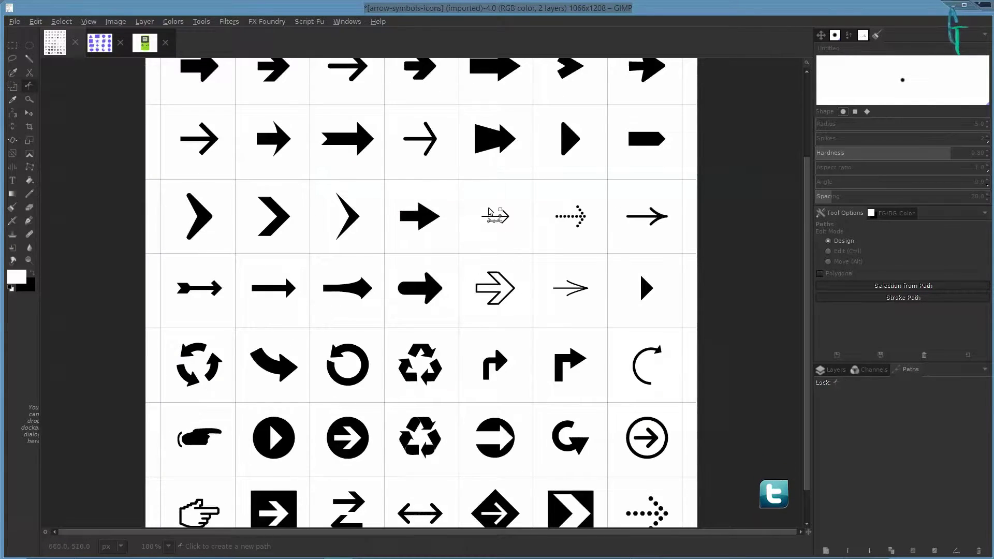
pyautogui.scroll(-1, 487, 220)
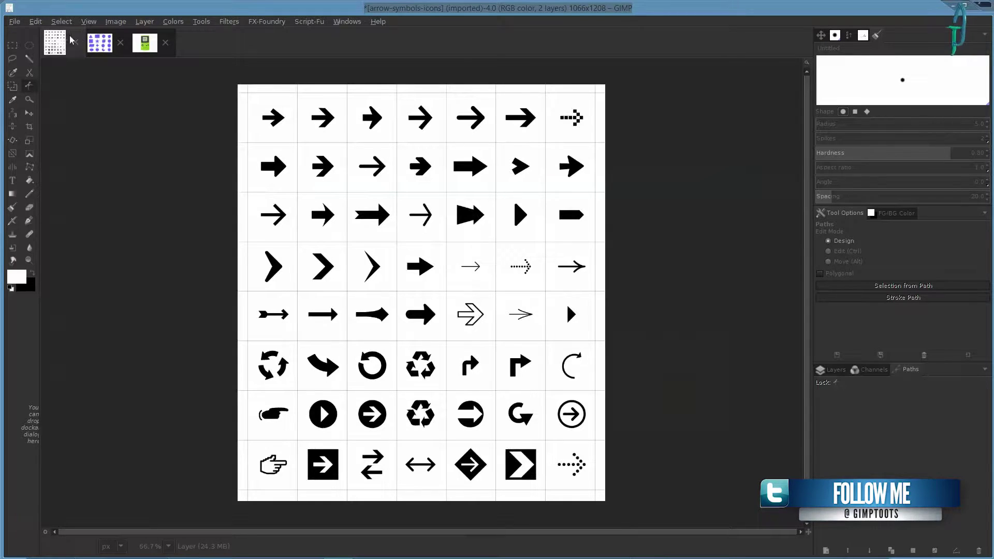
pyautogui.click(100, 43)
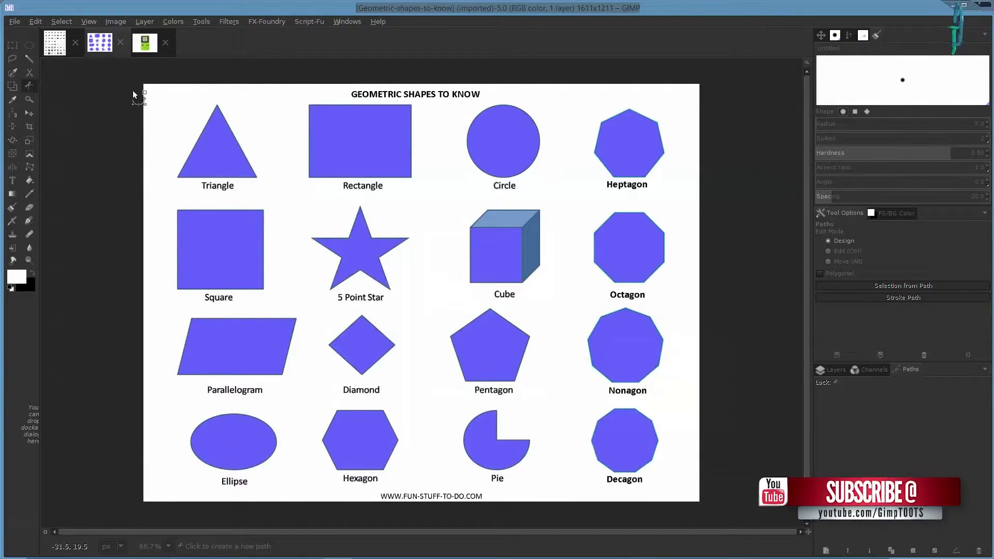
pyautogui.click(60, 49)
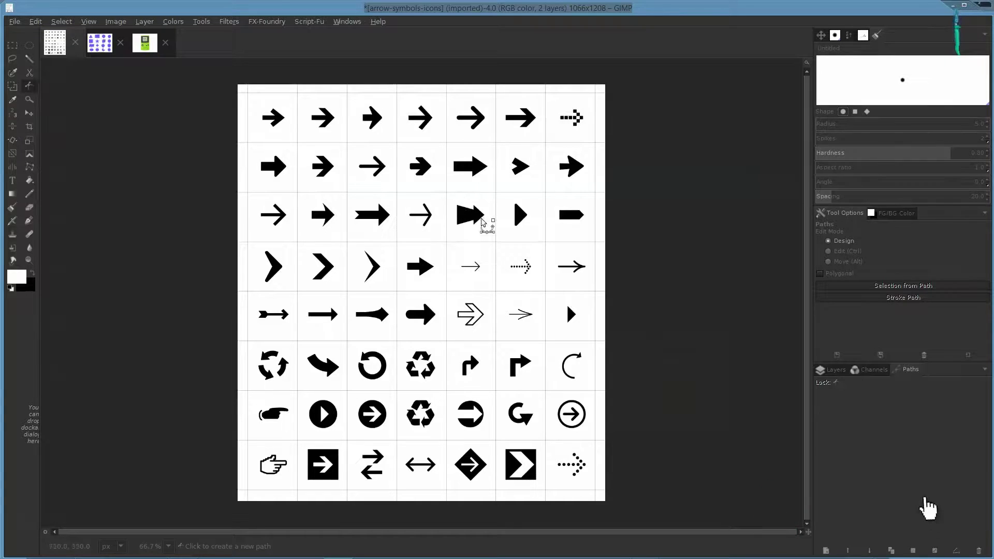
pyautogui.scroll(2, 491, 248)
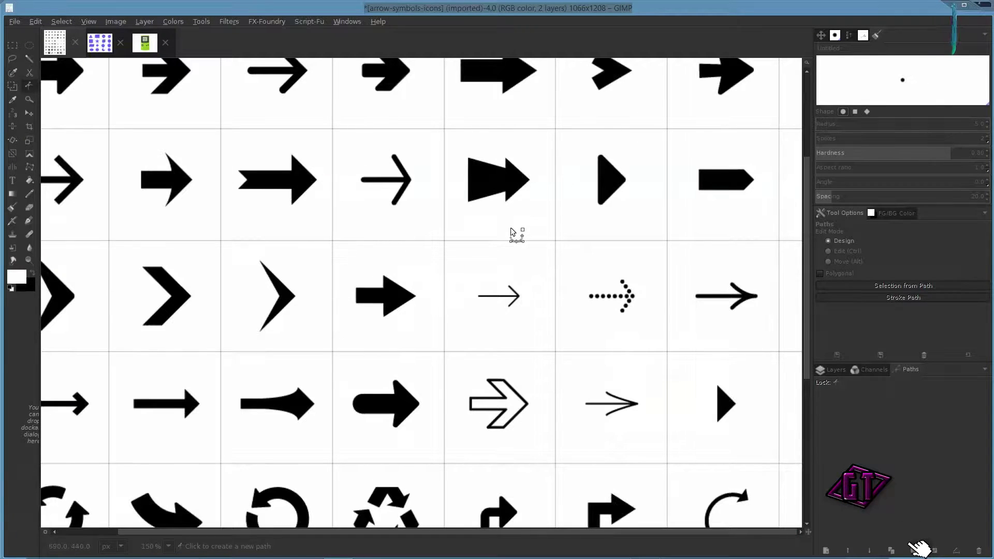
pyautogui.scroll(-1, 522, 219)
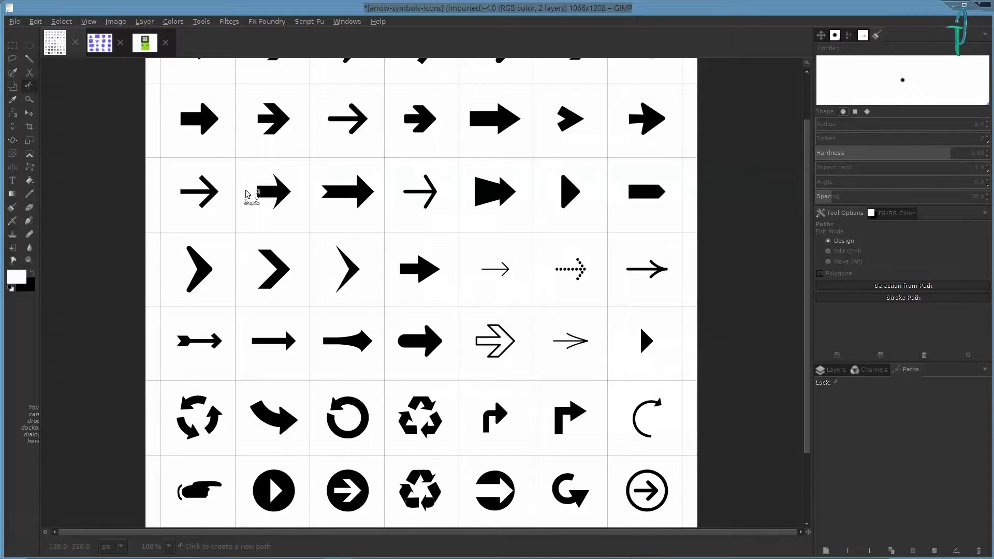
pyautogui.scroll(1, 519, 215)
pyautogui.scroll(-2, 484, 216)
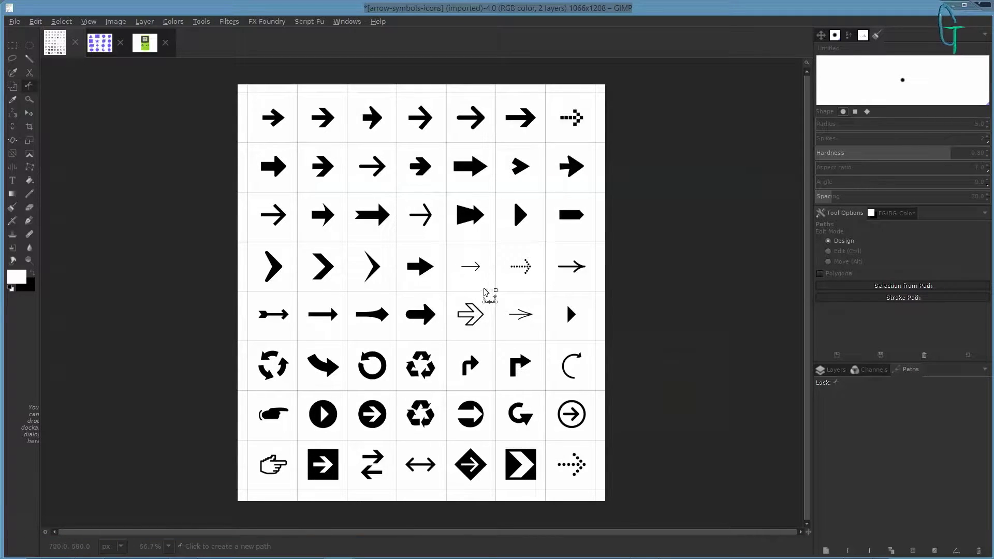
pyautogui.press('1')
pyautogui.scroll(1, 508, 288)
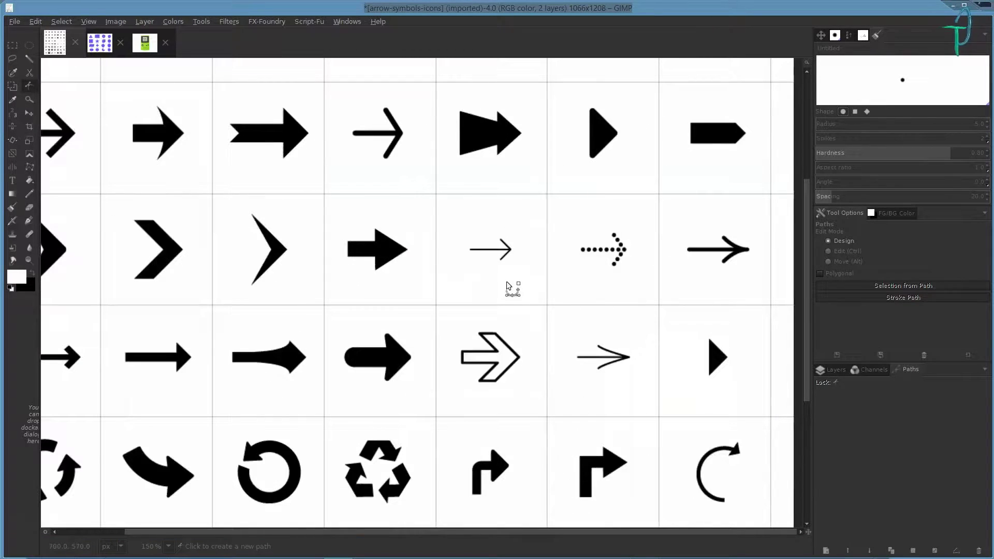
pyautogui.scroll(-1, 510, 275)
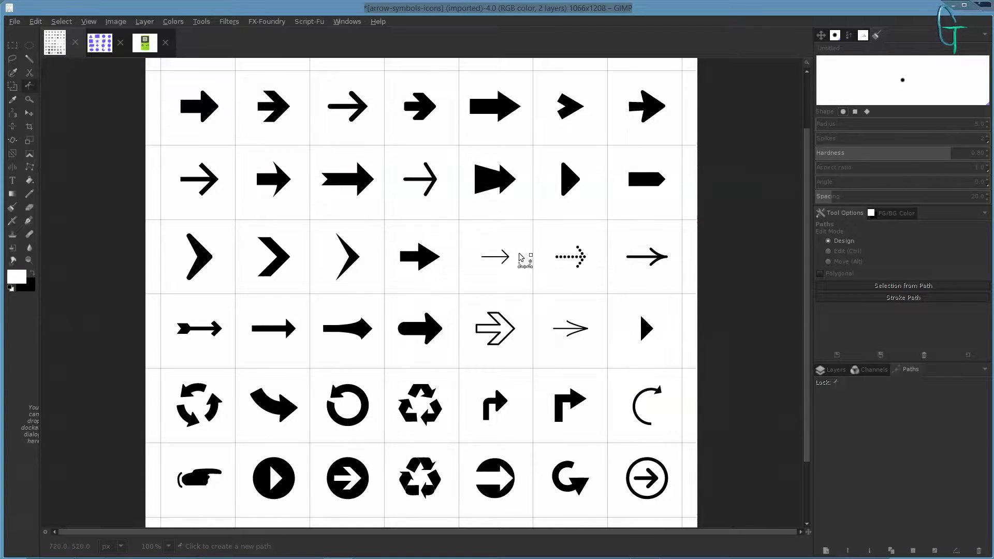
# - Look over the geometric shapes image and the Game Boy Color photo, and return to the arrow symbols
pyautogui.click(100, 44)
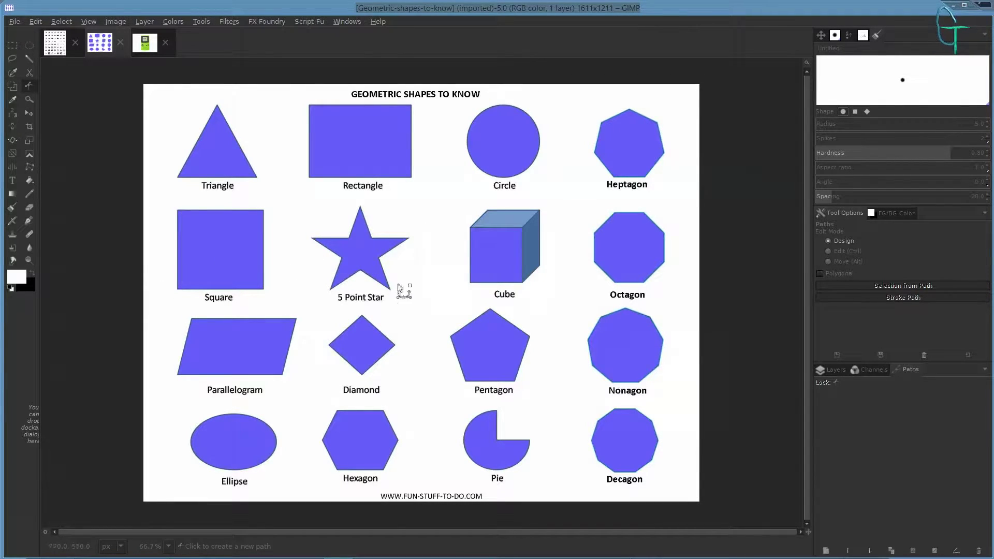
pyautogui.click(144, 42)
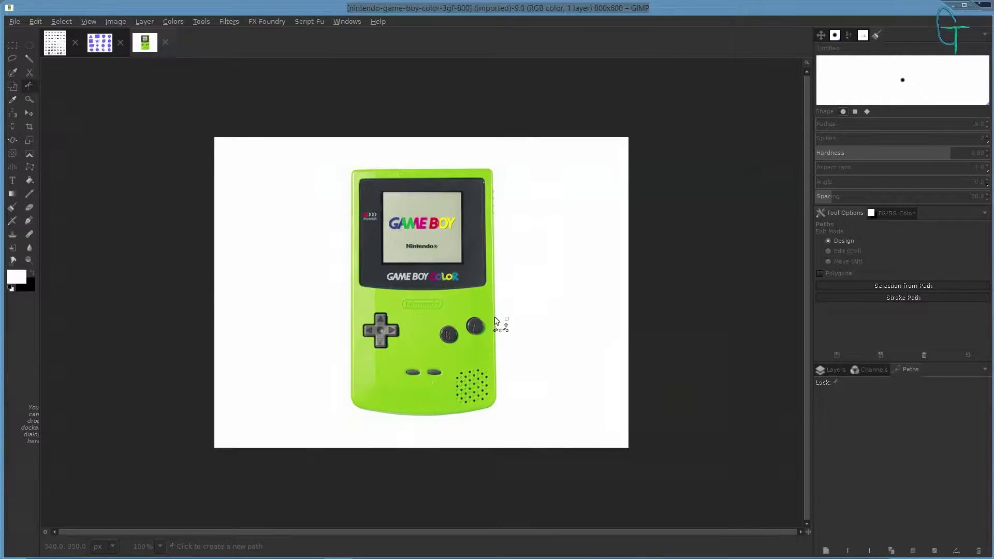
pyautogui.scroll(3, 495, 316)
pyautogui.scroll(-3, 439, 202)
pyautogui.click(57, 43)
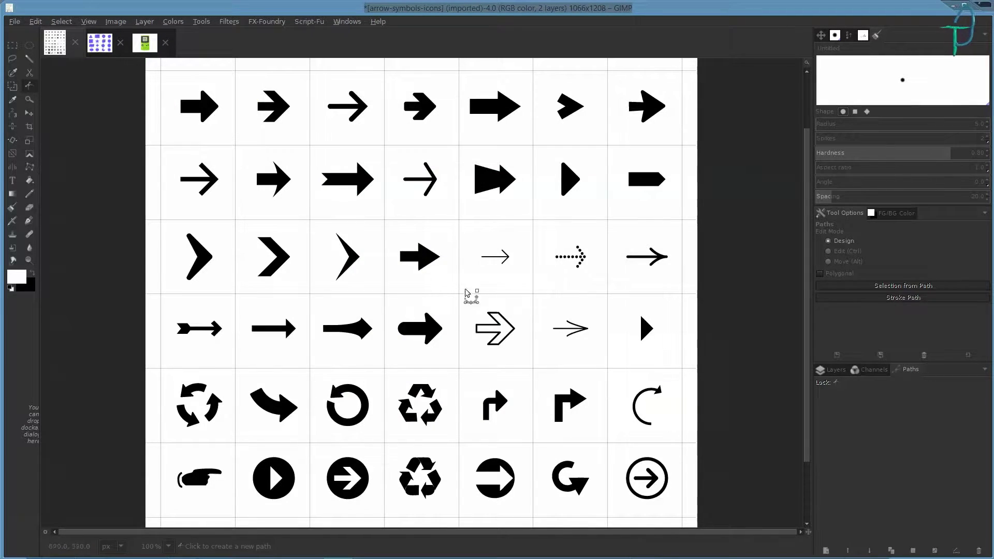
pyautogui.scroll(1, 471, 287)
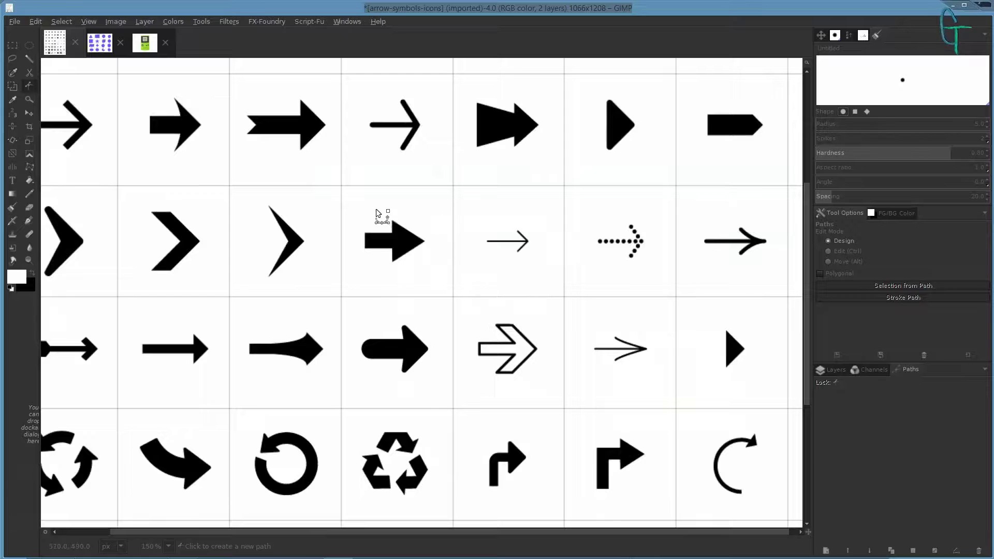
pyautogui.scroll(-1, 401, 222)
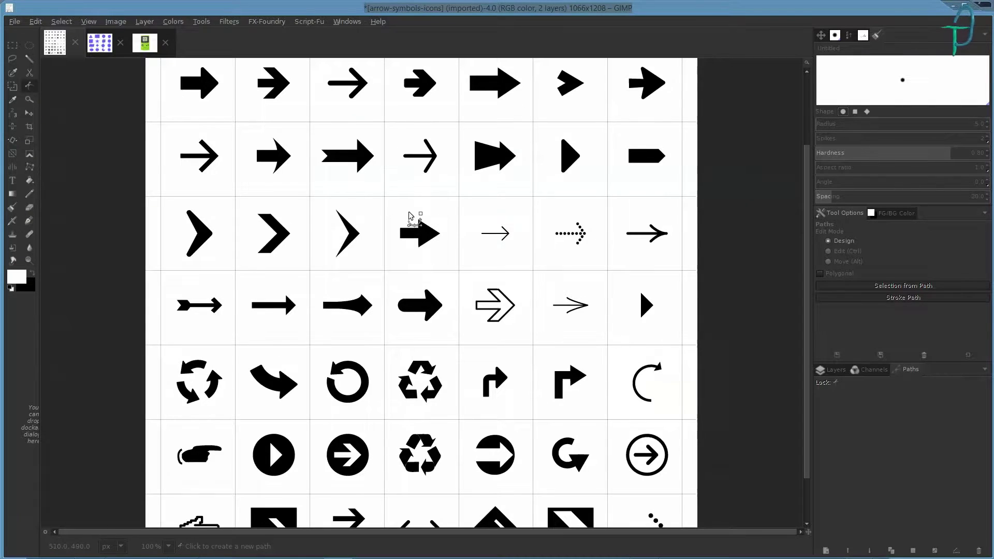
pyautogui.scroll(-1, 409, 217)
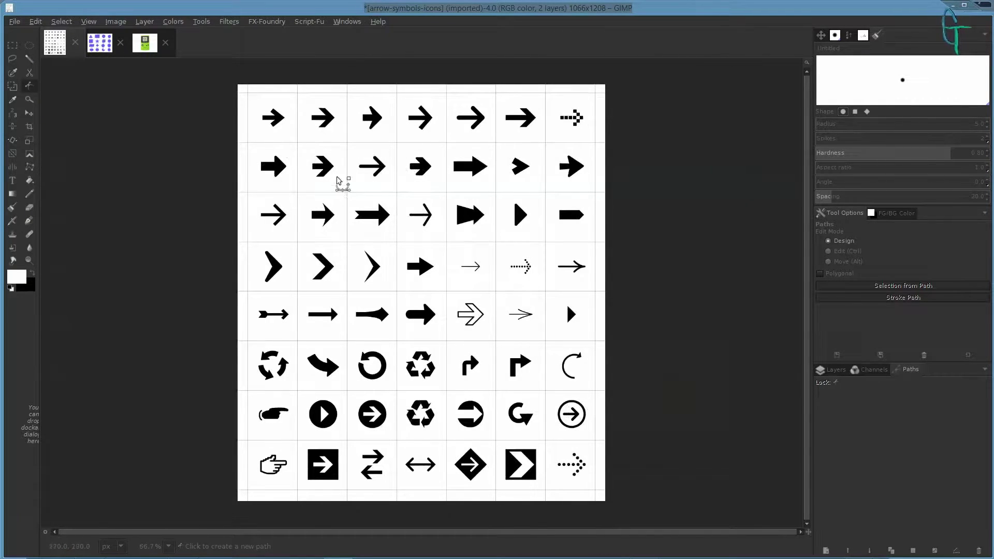
# - Show the layers of the geometric shapes image and inspect its shapes up close
pyautogui.click(101, 41)
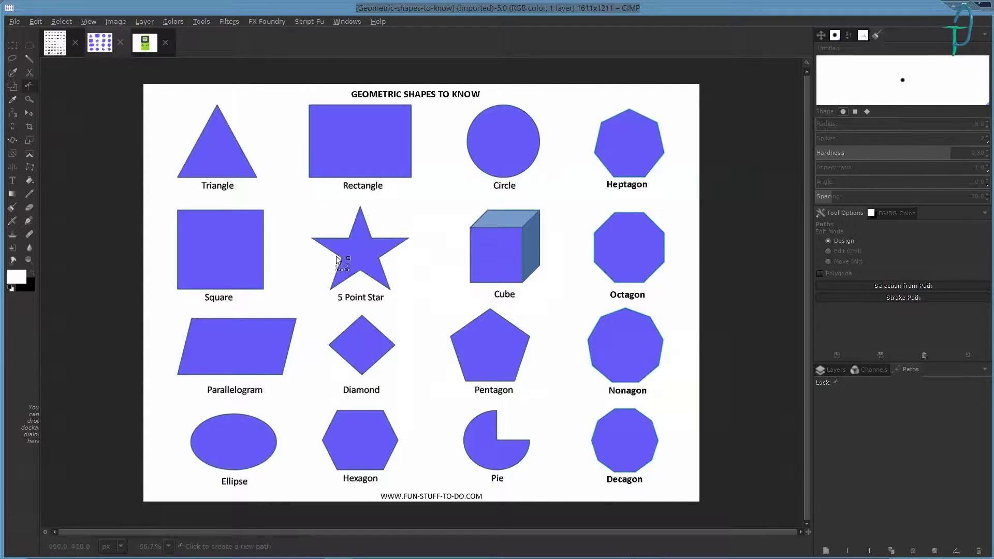
pyautogui.click(837, 372)
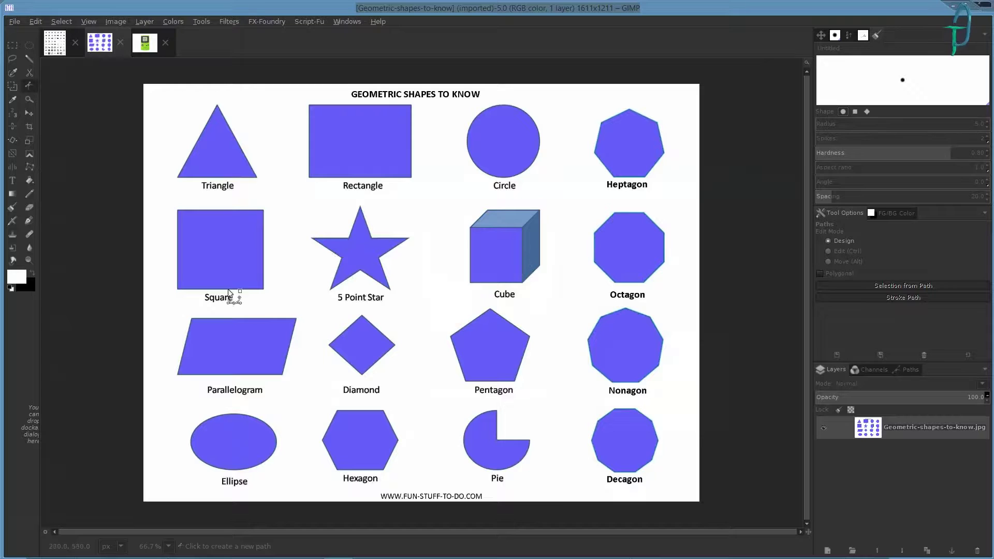
pyautogui.press('1')
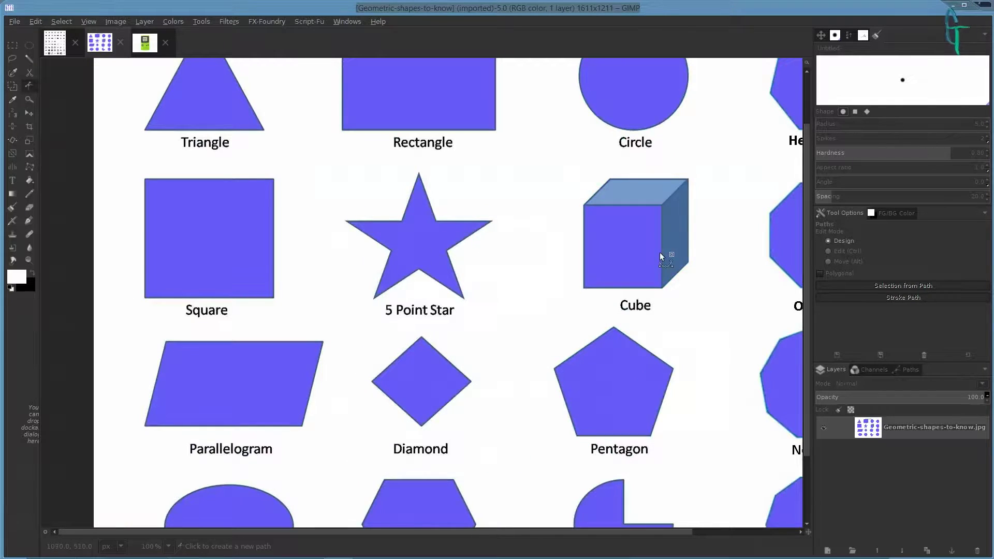
pyautogui.press('+')
pyautogui.press('-')
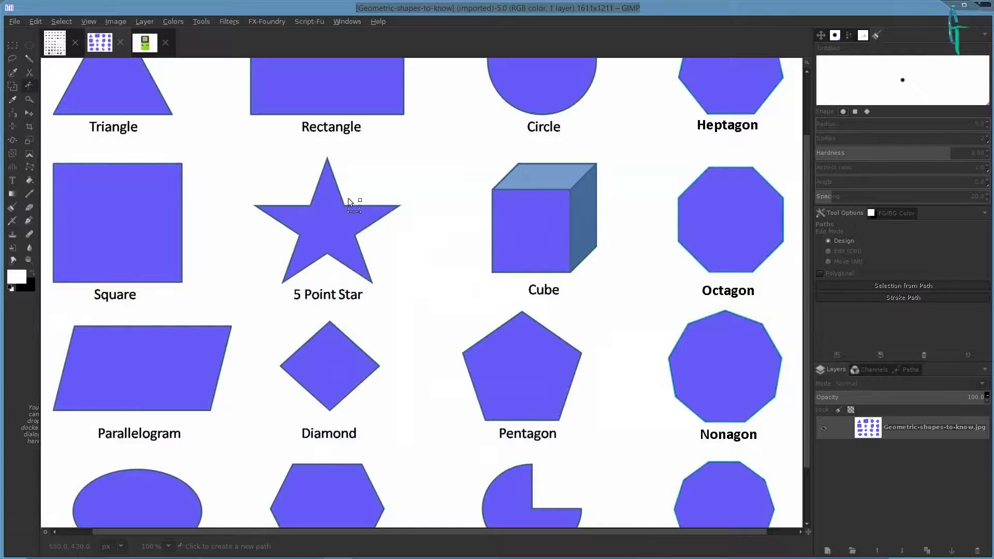
pyautogui.press('-')
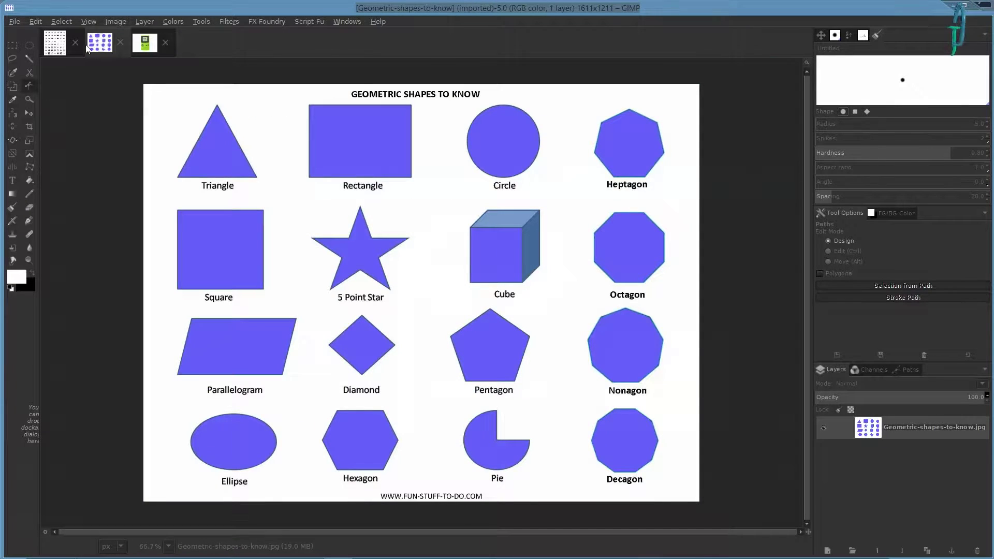
# - Return to the arrow symbols image and inspect the arrows in its third row up close
pyautogui.click(57, 45)
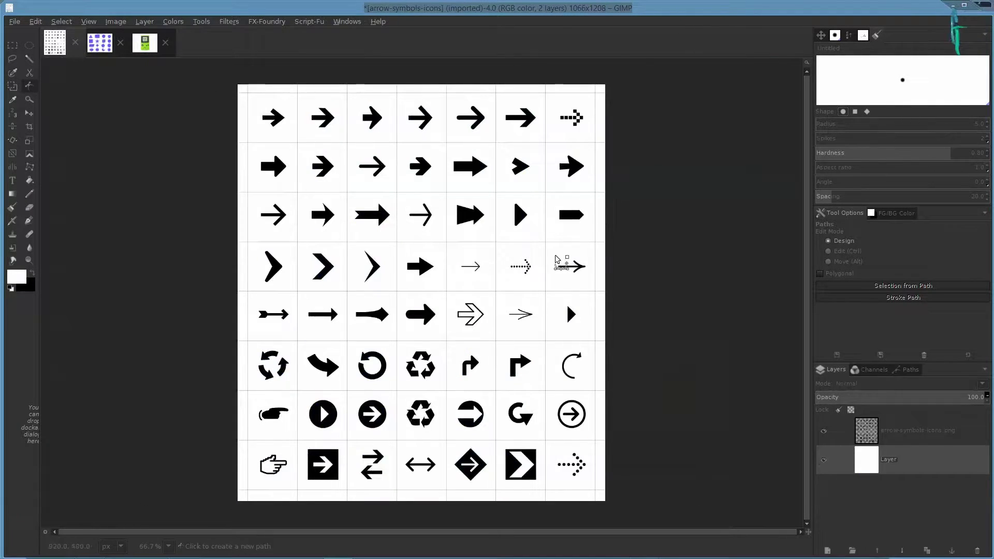
pyautogui.press('+')
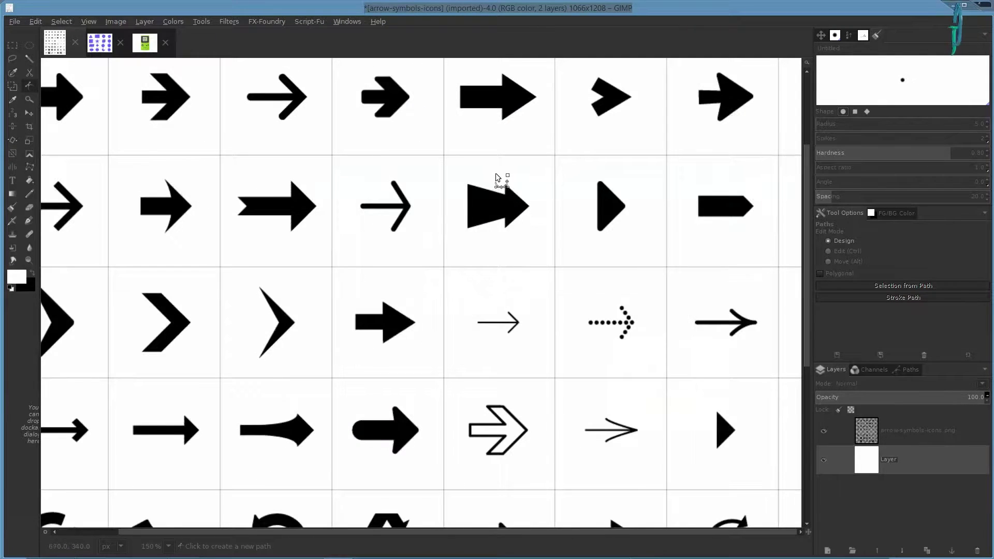
pyautogui.press('-')
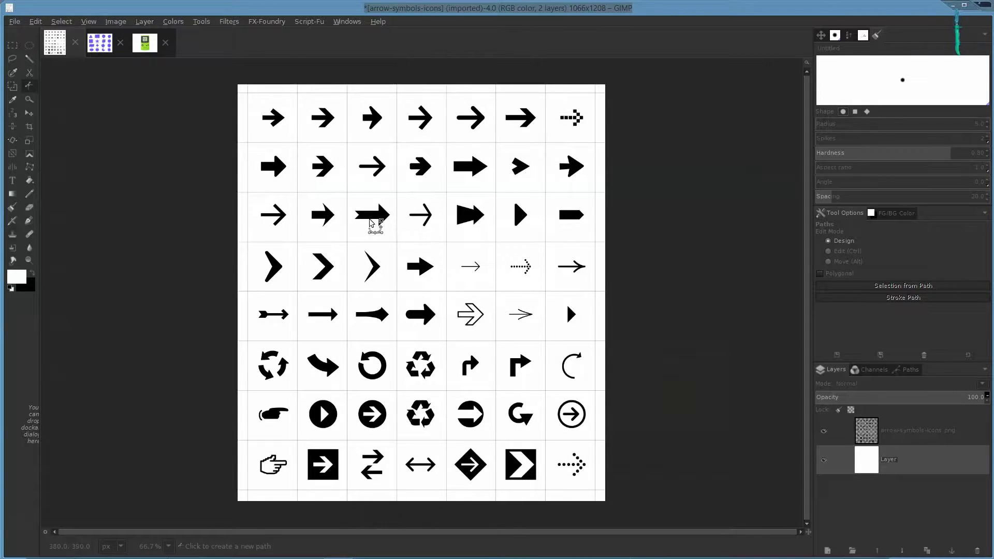
pyautogui.press('+')
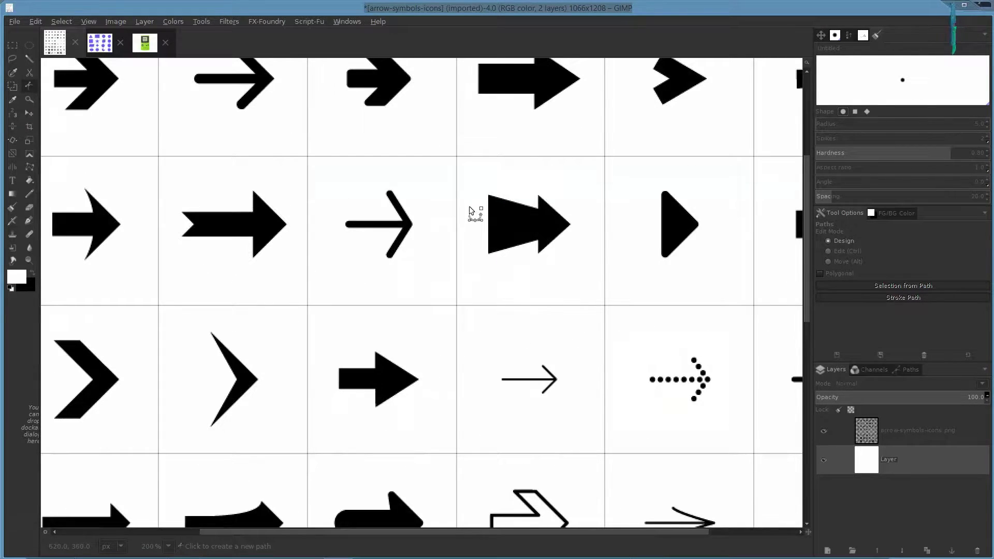
pyautogui.scroll(-1, 417, 194)
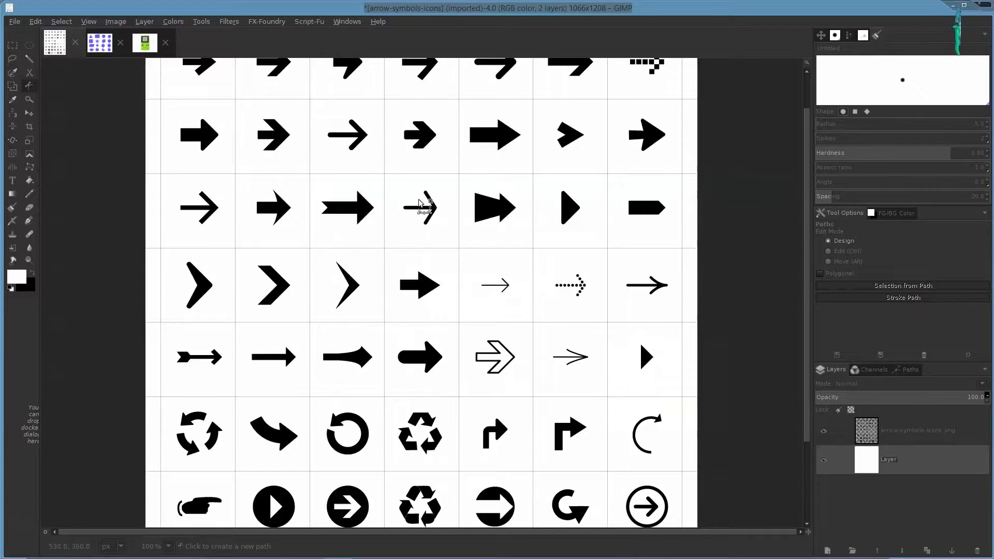
pyautogui.press('+')
pyautogui.press('+')
pyautogui.press('+')
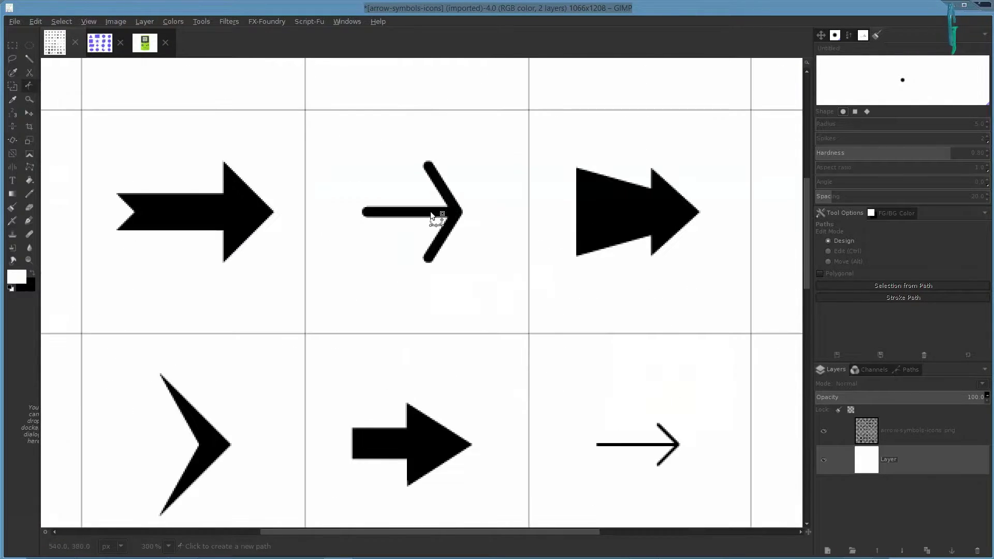
pyautogui.press('-')
pyautogui.press('-')
pyautogui.press('-')
pyautogui.press('-')
pyautogui.press('-')
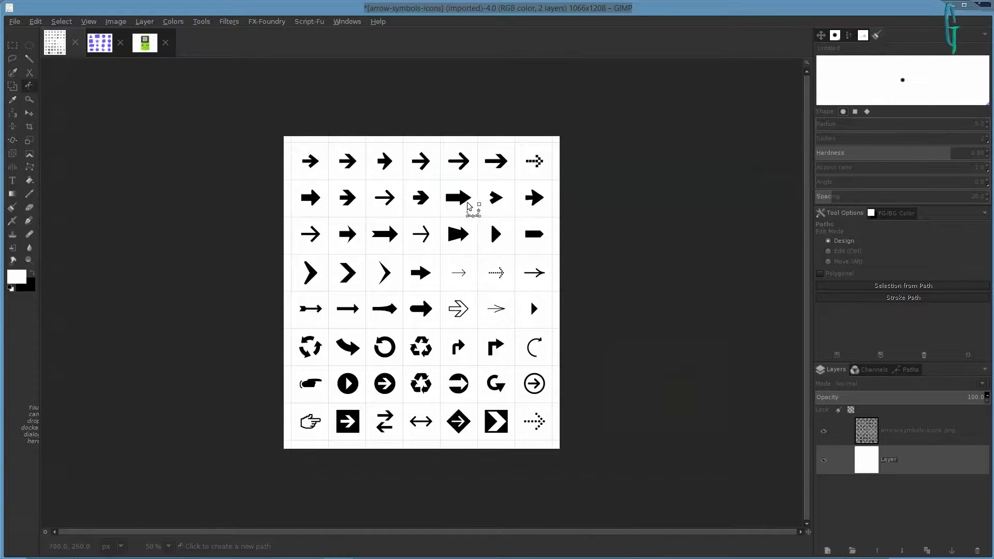
# - Start a path around the thick black arrow in the second row, placing anchors along the tail, lower notch, lower barb and tip
pyautogui.press('+')
pyautogui.press('+')
pyautogui.press('+')
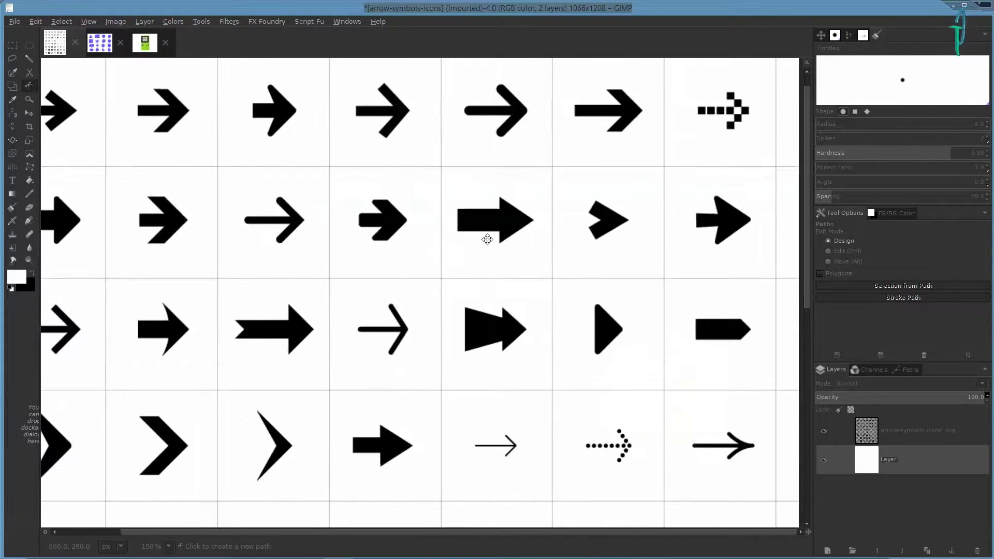
pyautogui.press('+')
pyautogui.press('+')
pyautogui.press('+')
pyautogui.press('+')
pyautogui.press('+')
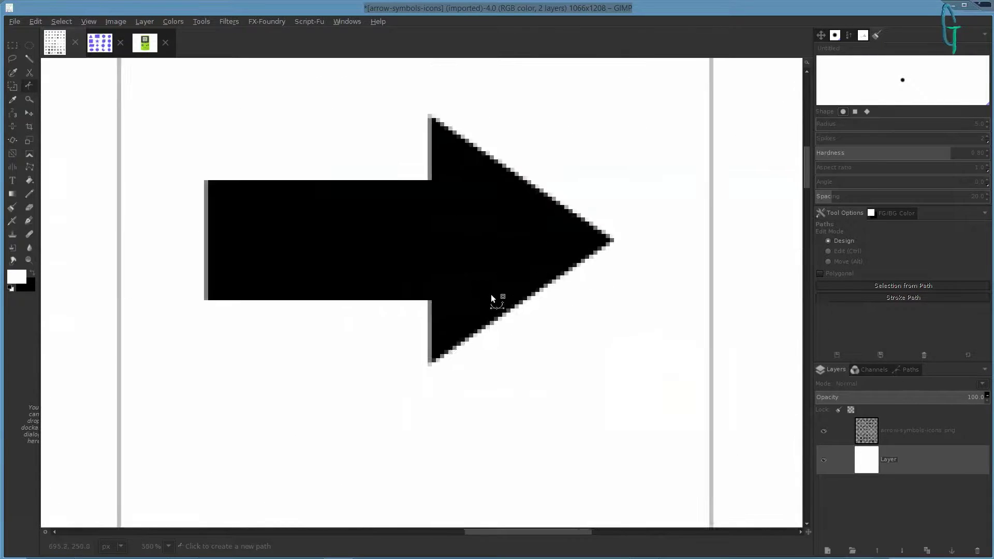
pyautogui.press('+')
pyautogui.moveTo(434, 274); pyautogui.dragTo(534, 336)
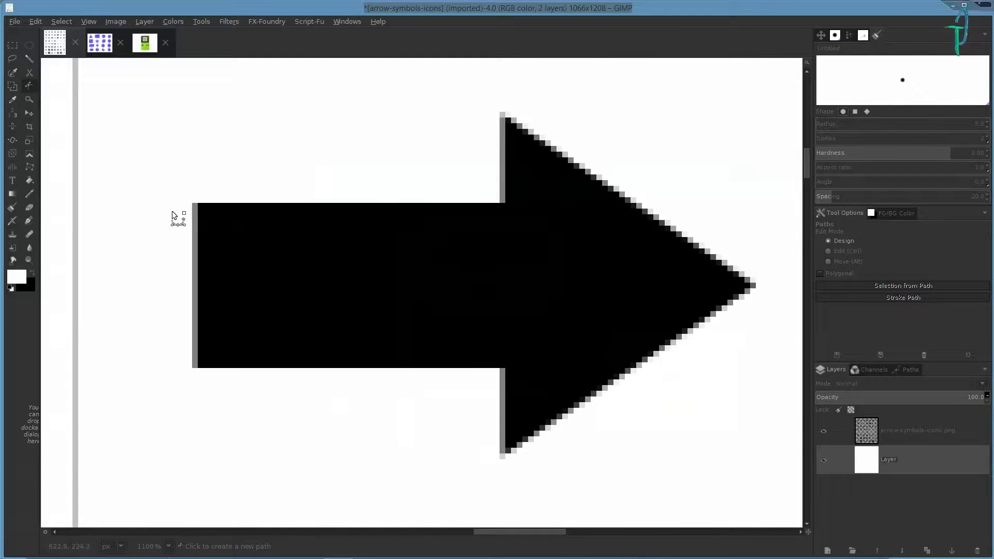
pyautogui.click(194, 202)
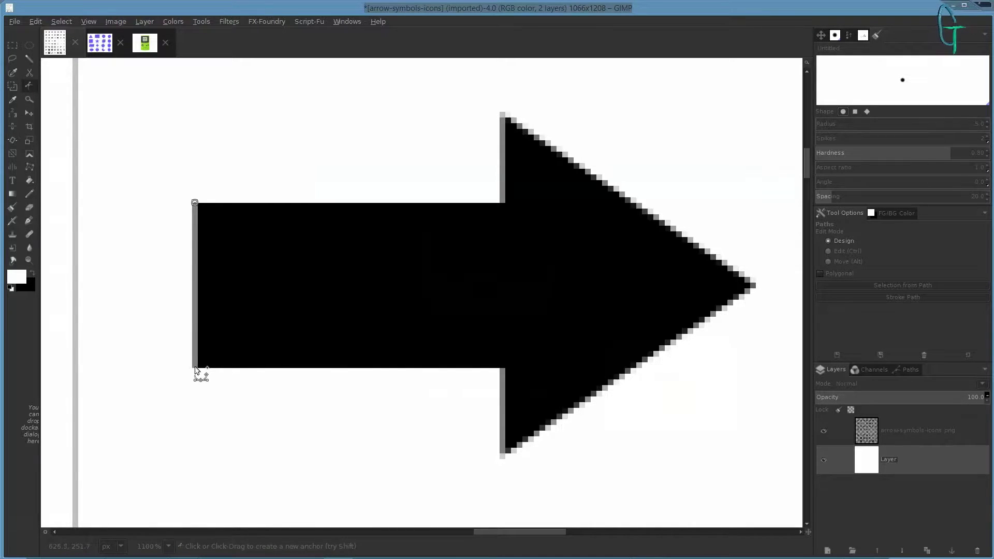
pyautogui.click(505, 369)
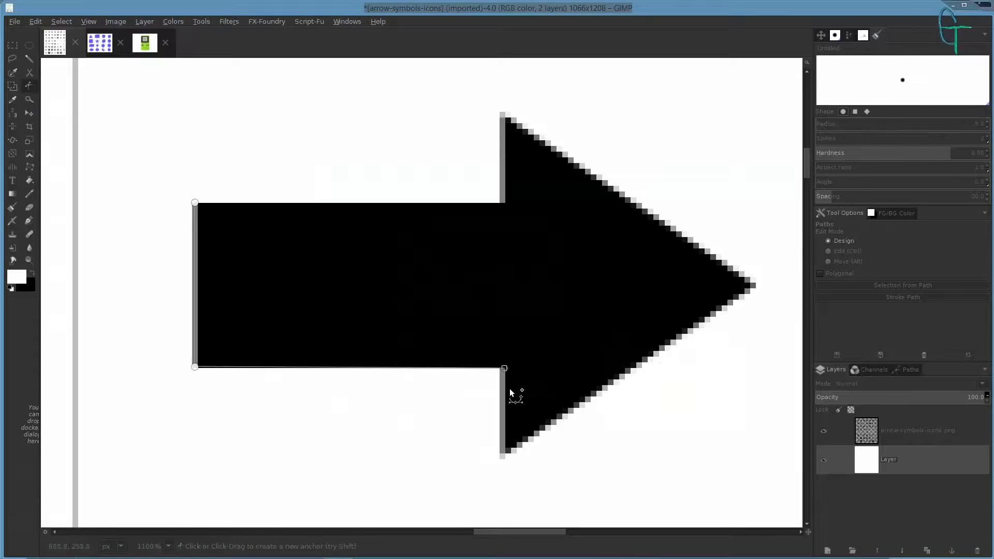
pyautogui.click(503, 456)
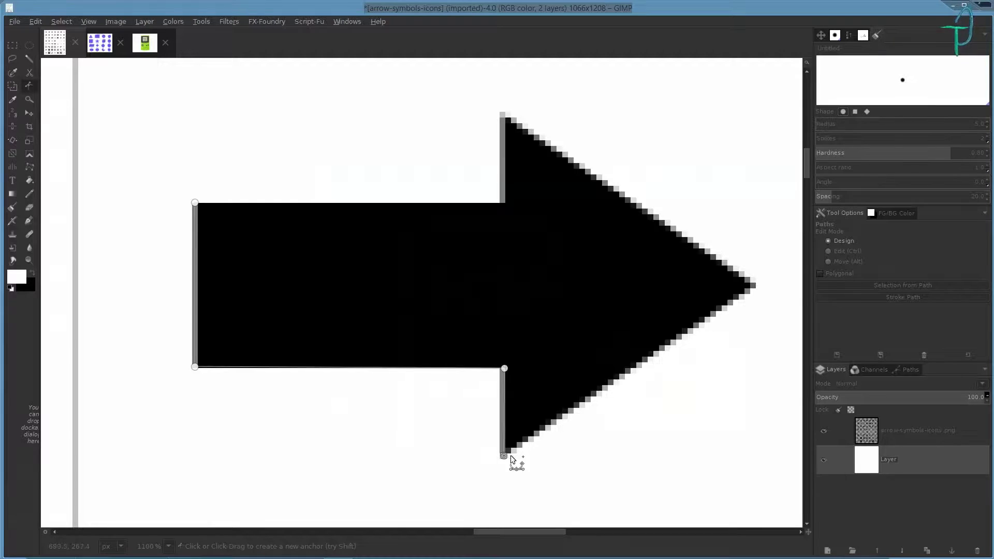
pyautogui.click(756, 287)
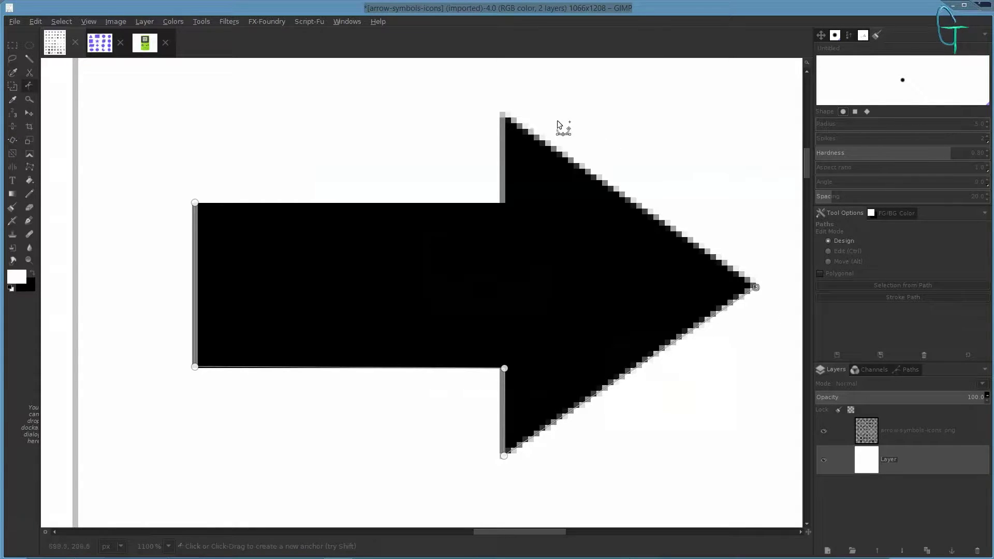
# - Add anchors at the arrow's upper barb and upper notch, and close the path at the starting anchor
pyautogui.click(505, 111)
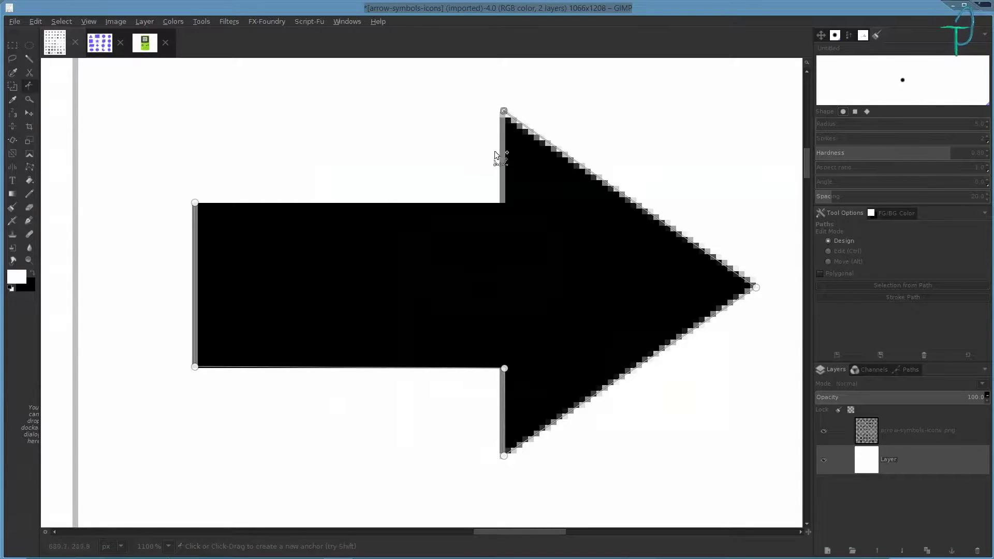
pyautogui.click(500, 202)
pyautogui.press('ctrl')
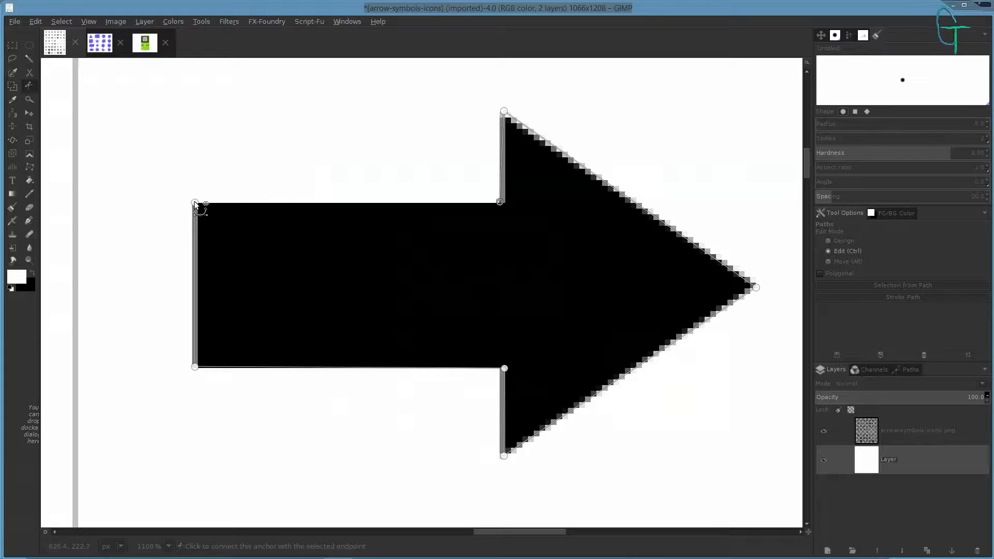
pyautogui.keyDown('ctrl'); pyautogui.click(195, 204); pyautogui.keyUp('ctrl')
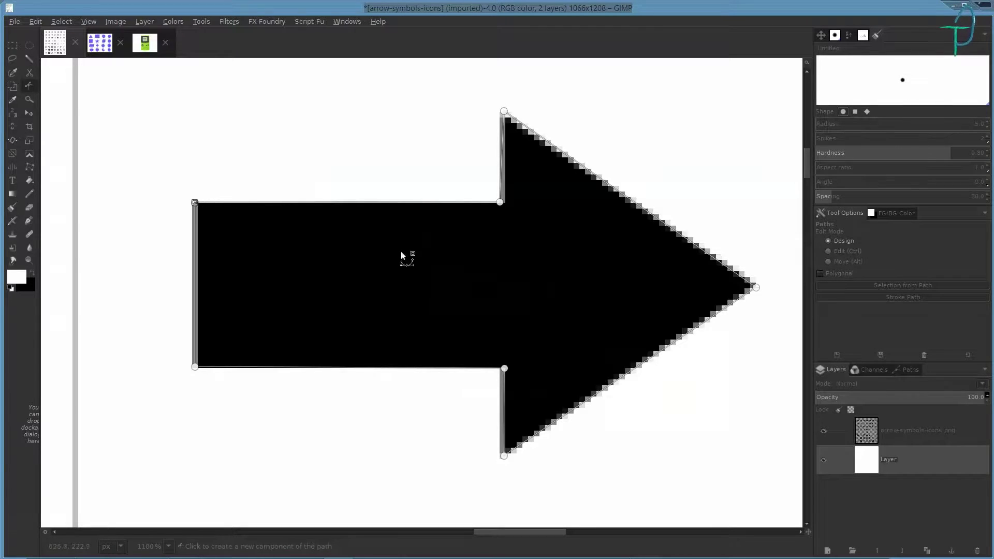
# - Hide the arrow-symbols-icons layer and view the traced arrow path alone on the white layer
pyautogui.scroll(-5, 371, 202)
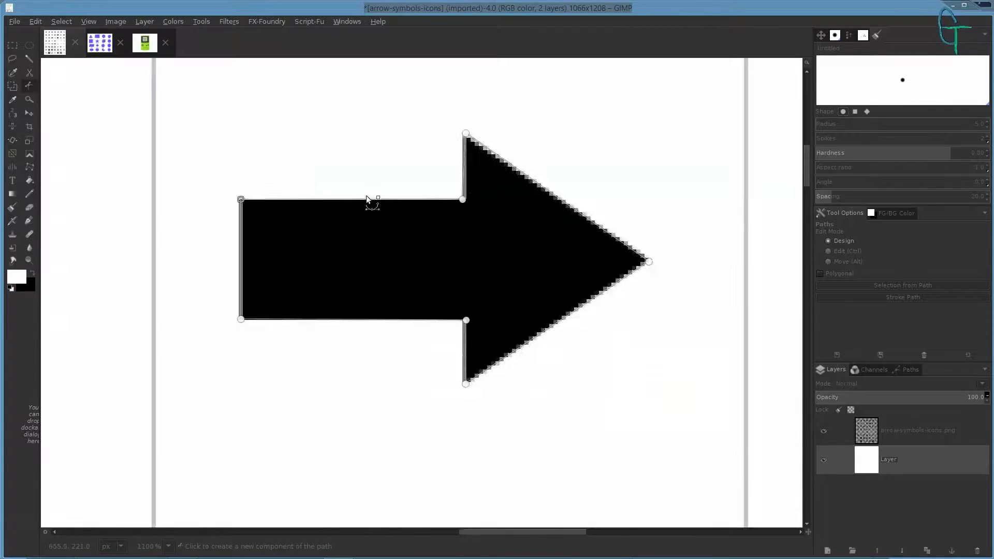
pyautogui.click(823, 430)
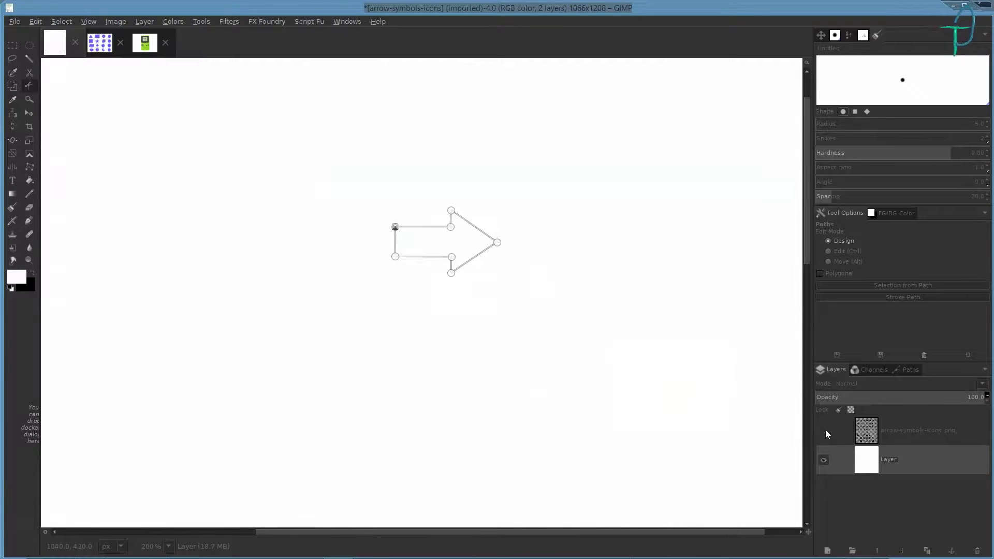
pyautogui.scroll(-2, 446, 248)
pyautogui.scroll(-2, 456, 248)
pyautogui.scroll(2, 470, 238)
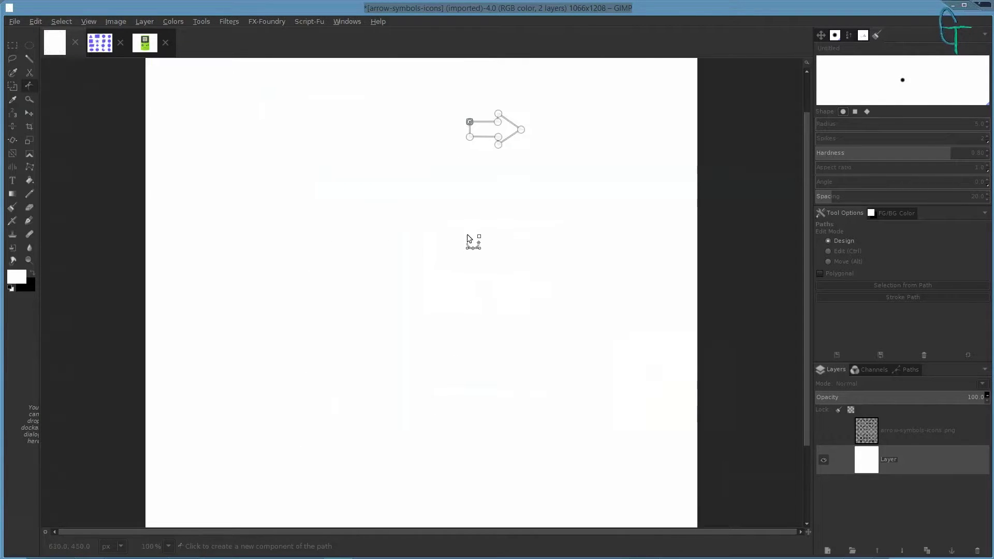
pyautogui.moveTo(497, 204); pyautogui.dragTo(479, 279)
pyautogui.scroll(1, 482, 280)
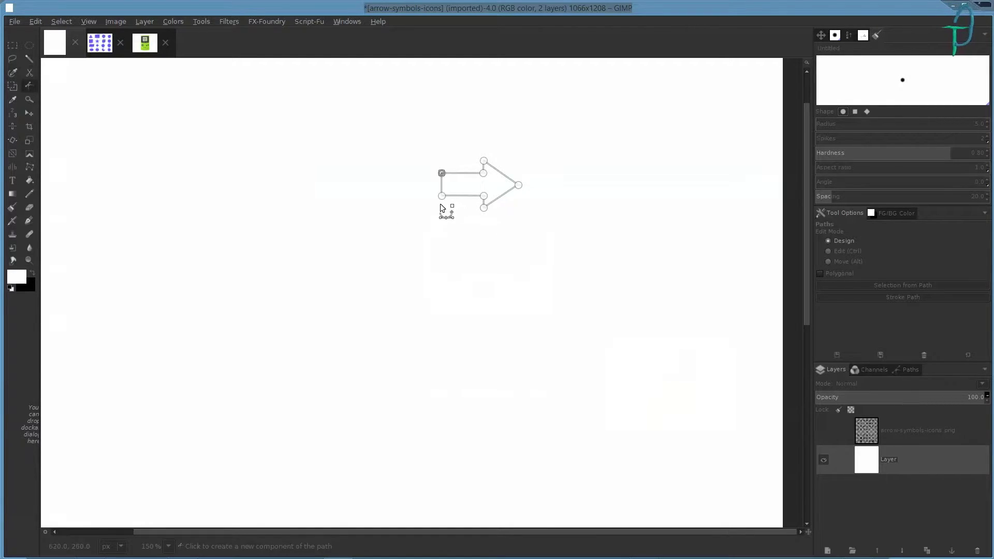
# - Set the Scale tool to transform paths, and make the traced arrow path visible
pyautogui.hotkey('shift', 's')
pyautogui.click(467, 213)
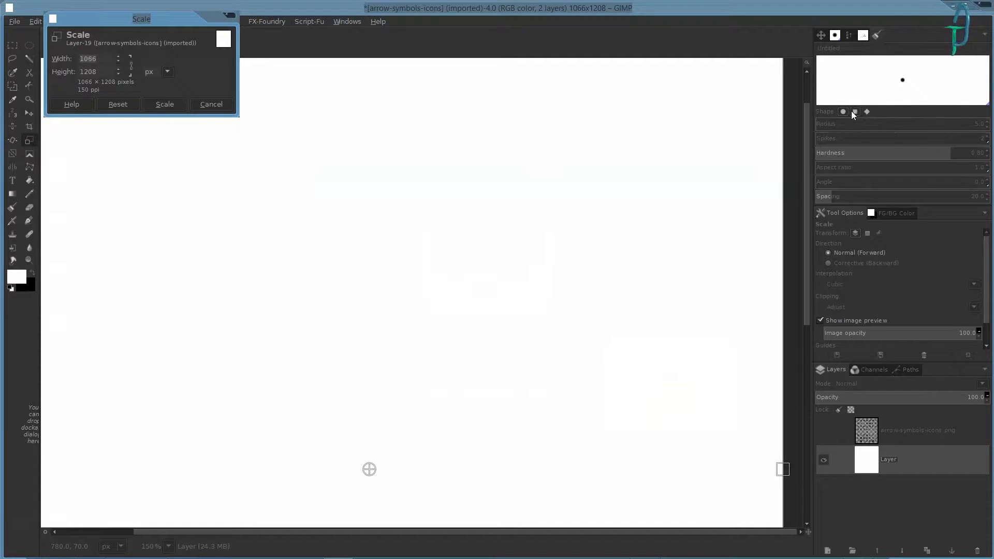
pyautogui.click(878, 234)
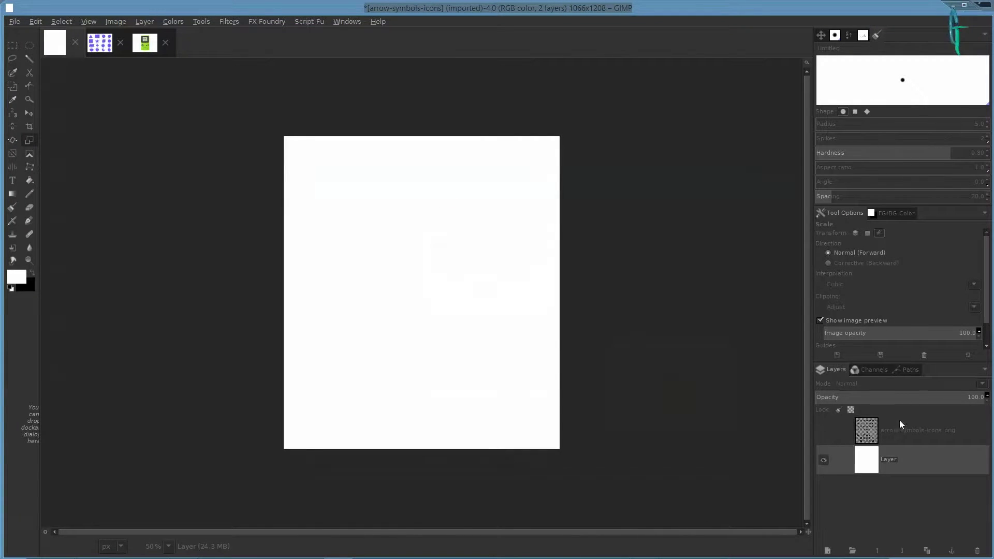
pyautogui.click(907, 370)
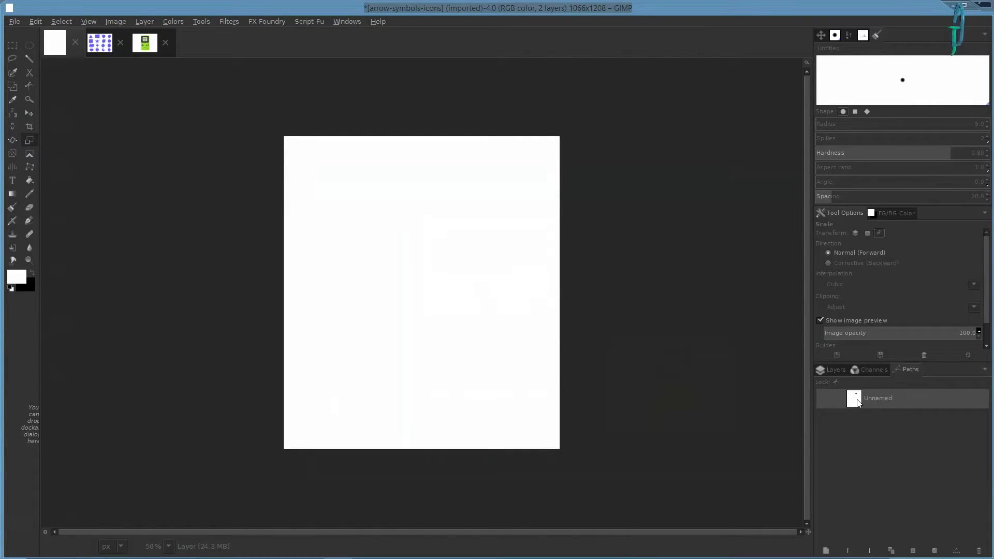
pyautogui.click(822, 400)
pyautogui.keyDown('ctrl'); pyautogui.scroll(3, 390, 196); pyautogui.keyUp('ctrl')
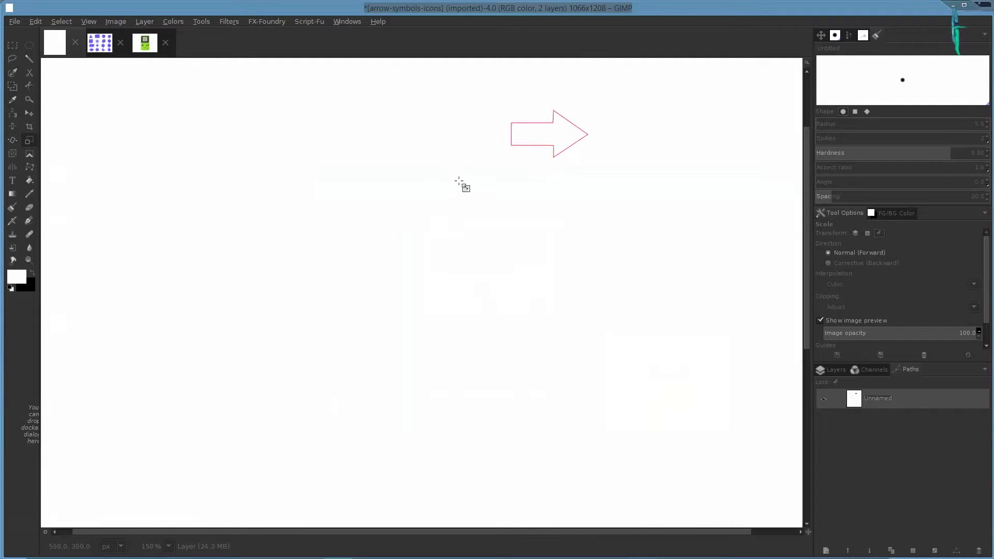
# - Scale the arrow path proportionally up to 2702 × 3062 pixels and apply the transformation
pyautogui.click(488, 258)
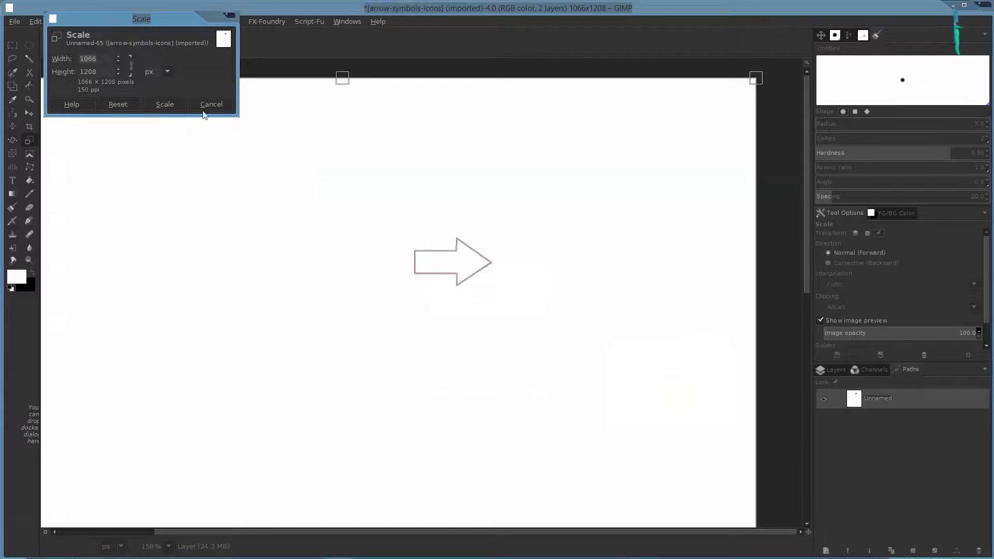
pyautogui.keyDown('ctrl'); pyautogui.scroll(-1, 445, 186); pyautogui.keyUp('ctrl')
pyautogui.keyDown('ctrl'); pyautogui.scroll(-2, 541, 185); pyautogui.keyUp('ctrl')
pyautogui.moveTo(561, 451); pyautogui.dragTo(713, 556)
pyautogui.moveTo(686, 115); pyautogui.dragTo(707, 82)
pyautogui.moveTo(570, 273); pyautogui.dragTo(436, 392)
pyautogui.moveTo(628, 147); pyautogui.dragTo(756, 5)
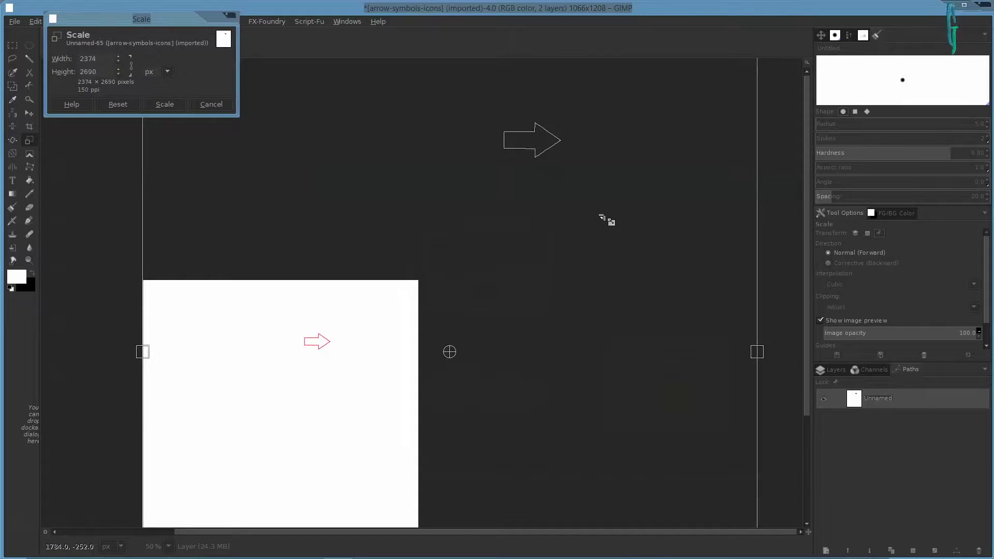
pyautogui.scroll(3, 598, 228)
pyautogui.hscroll(3, 598, 228)
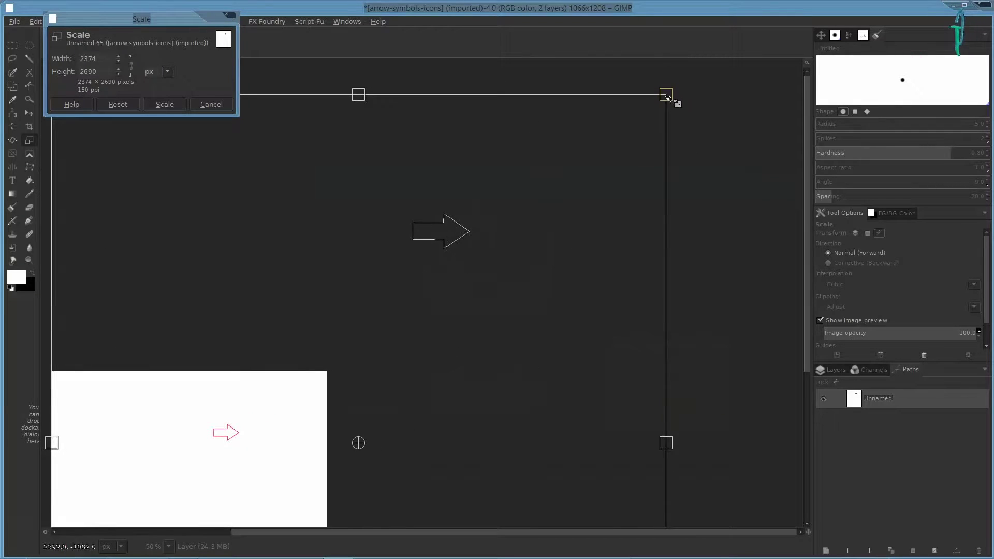
pyautogui.moveTo(673, 97); pyautogui.dragTo(754, 3)
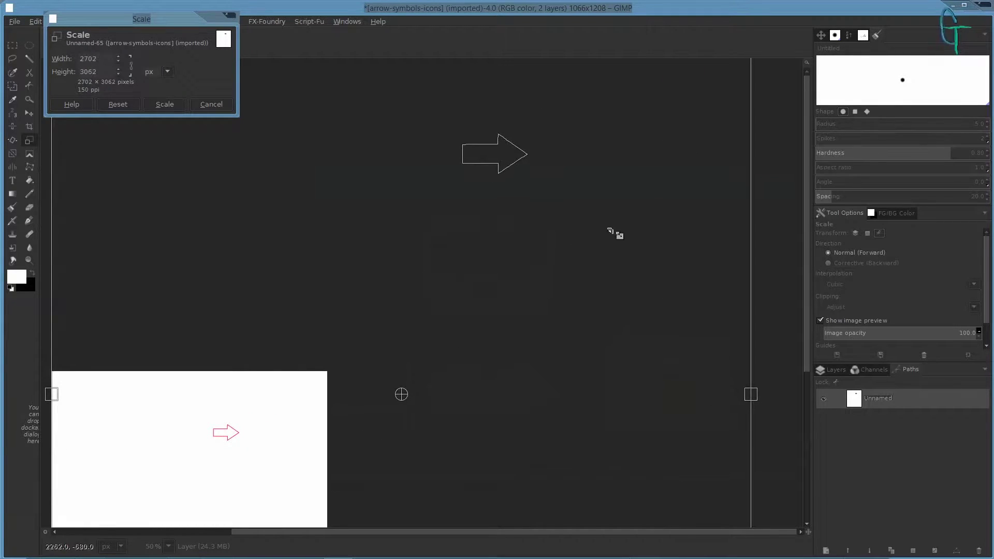
pyautogui.click(166, 103)
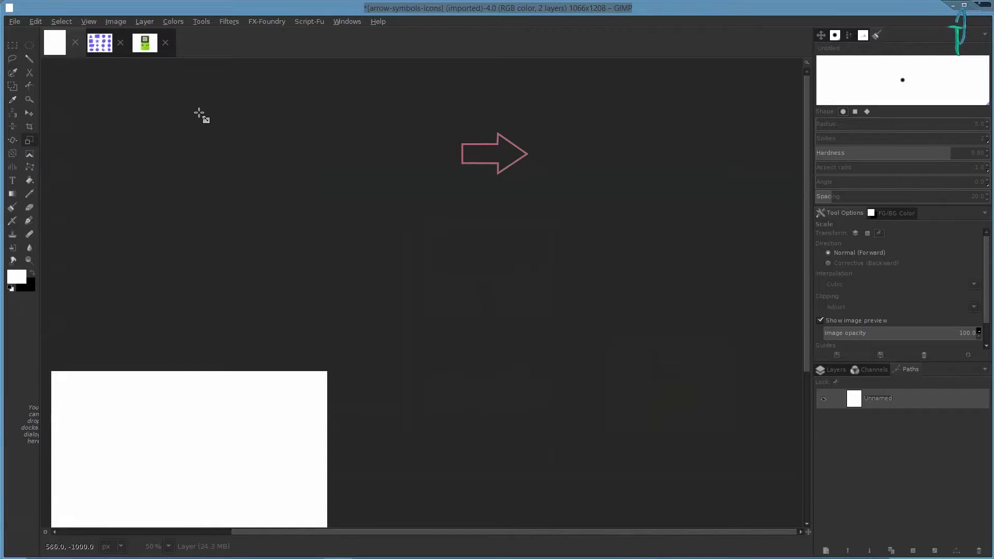
# - Set the Move tool to move the active path, and bring the scaled arrow path back onto the white canvas
pyautogui.press('m')
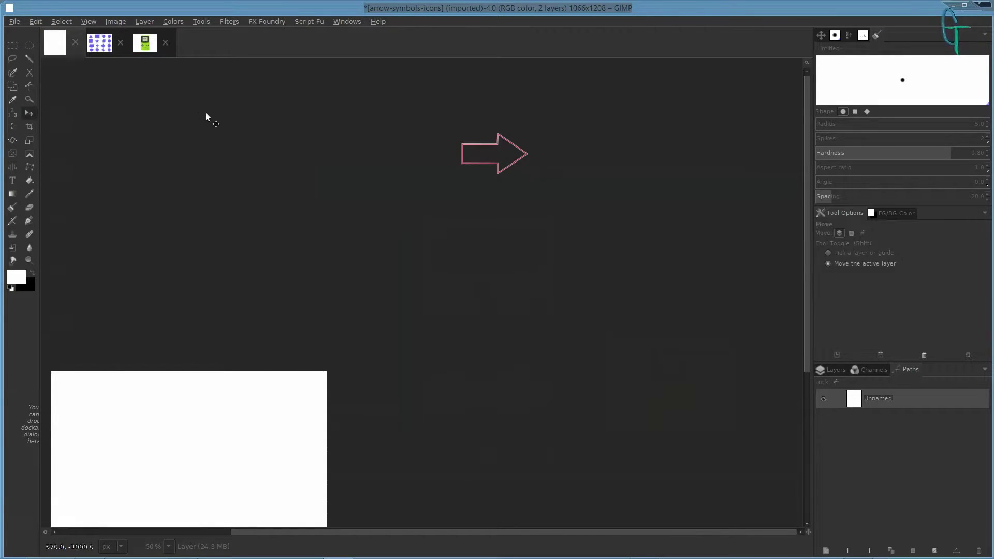
pyautogui.click(863, 233)
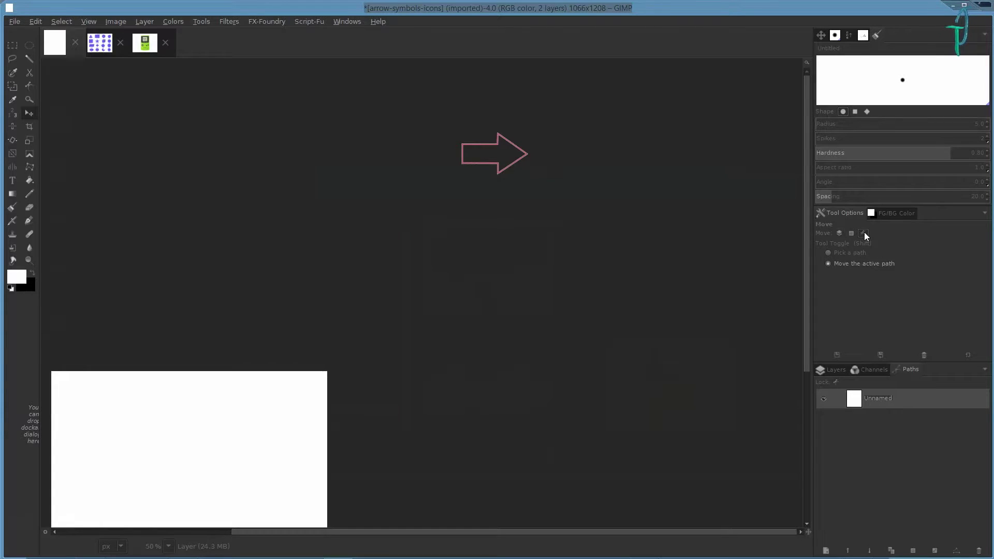
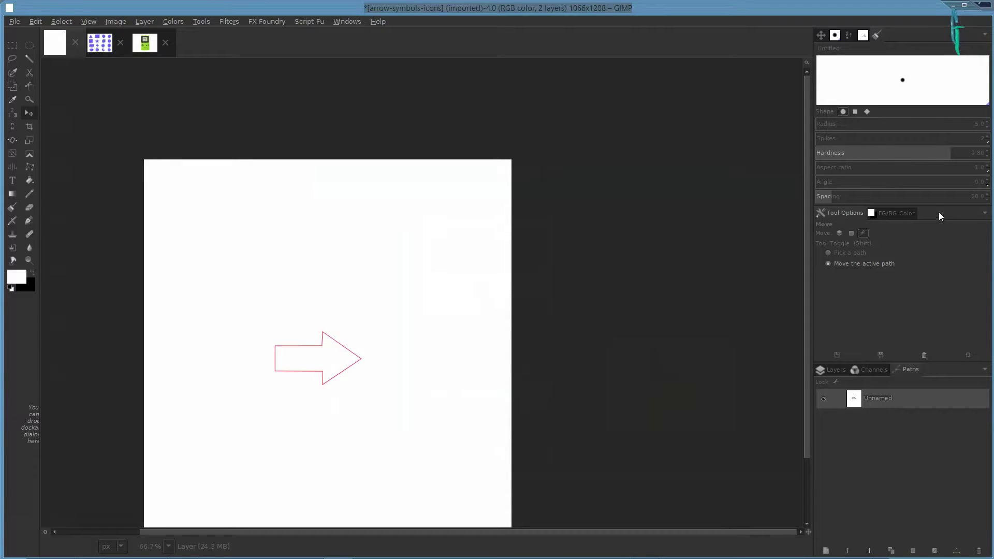
# - Dock the Tool Options under the toolbox, and return them to their place beside FG/BG Color
pyautogui.moveTo(840, 212); pyautogui.dragTo(19, 343)
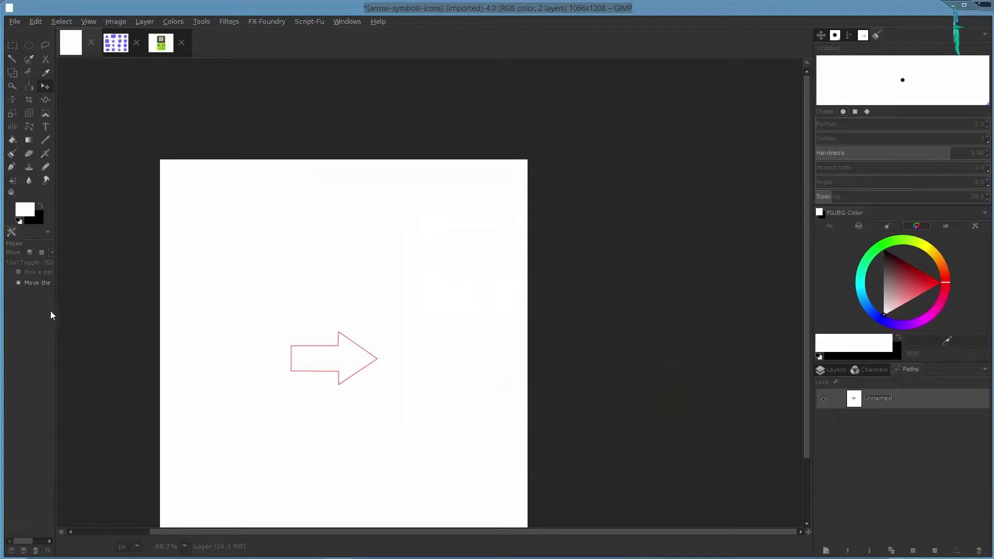
pyautogui.moveTo(7, 238); pyautogui.dragTo(840, 212)
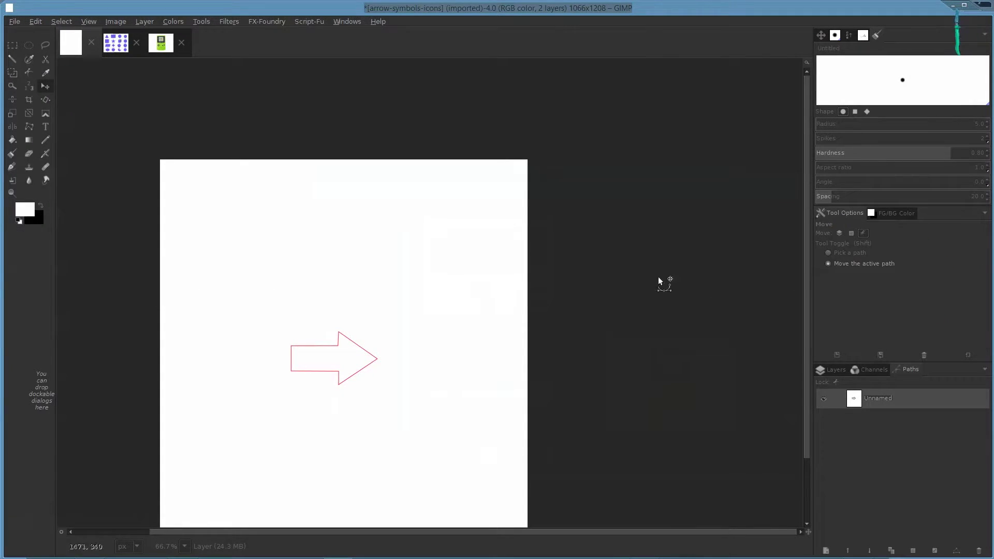
# - Nudge the arrow path slightly toward the canvas centre
pyautogui.moveTo(442, 396); pyautogui.dragTo(573, 300)
pyautogui.press('1')
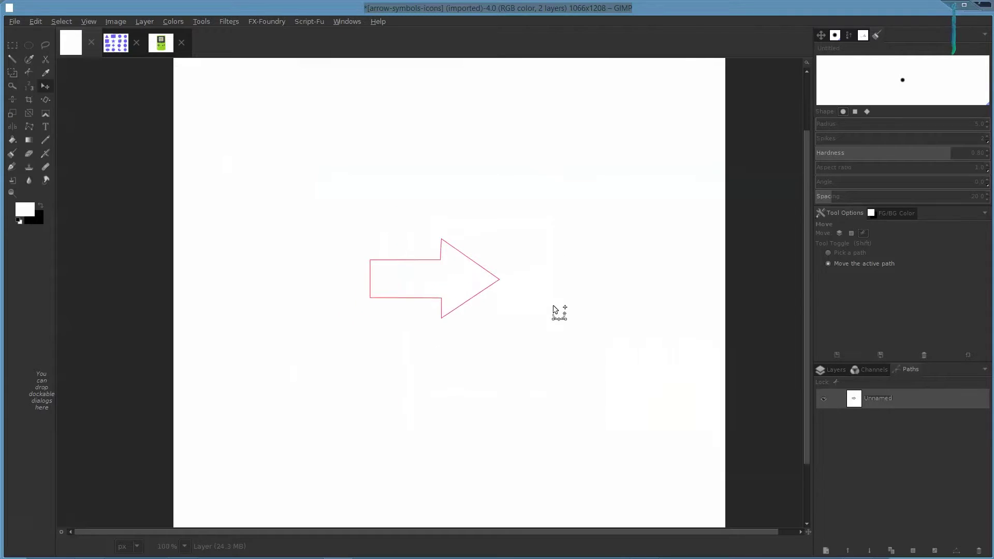
pyautogui.moveTo(473, 292)
pyautogui.mouseDown()
pyautogui.moveTo(499, 304)
pyautogui.moveTo(468, 313)
pyautogui.moveTo(467, 286)
pyautogui.mouseUp()
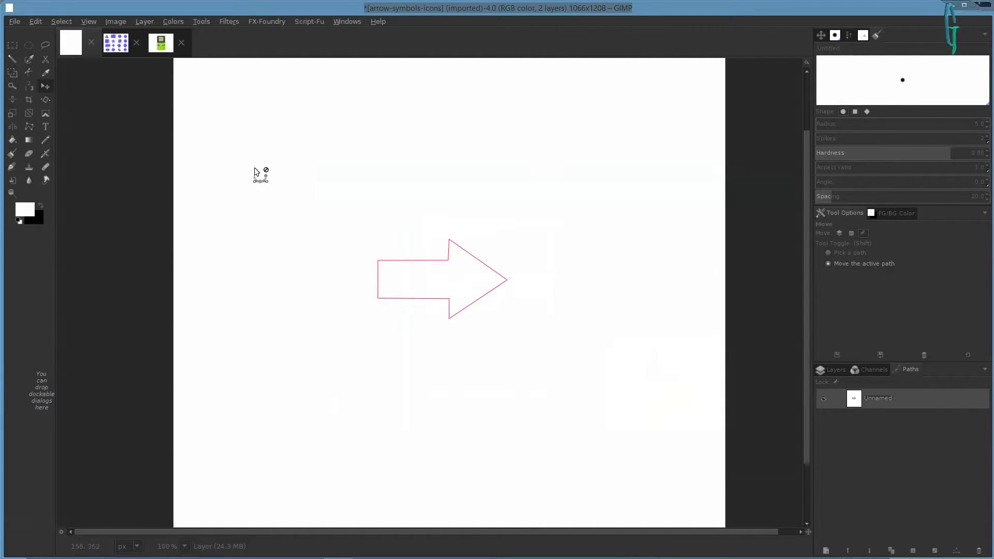
pyautogui.hotkey('shift', 's')
pyautogui.click(279, 183)
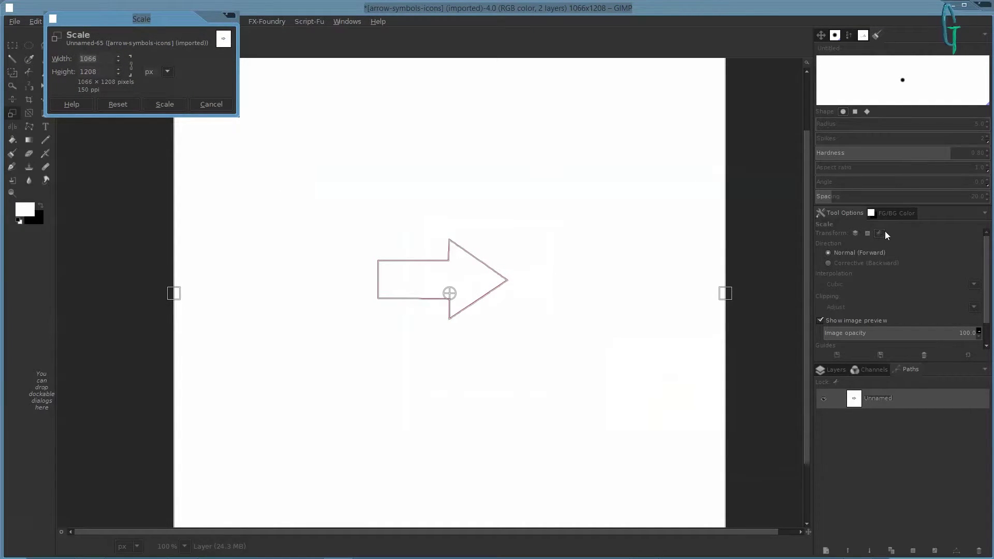
pyautogui.click(215, 103)
# - Convert the scaled arrow path into a selection
pyautogui.press('-')
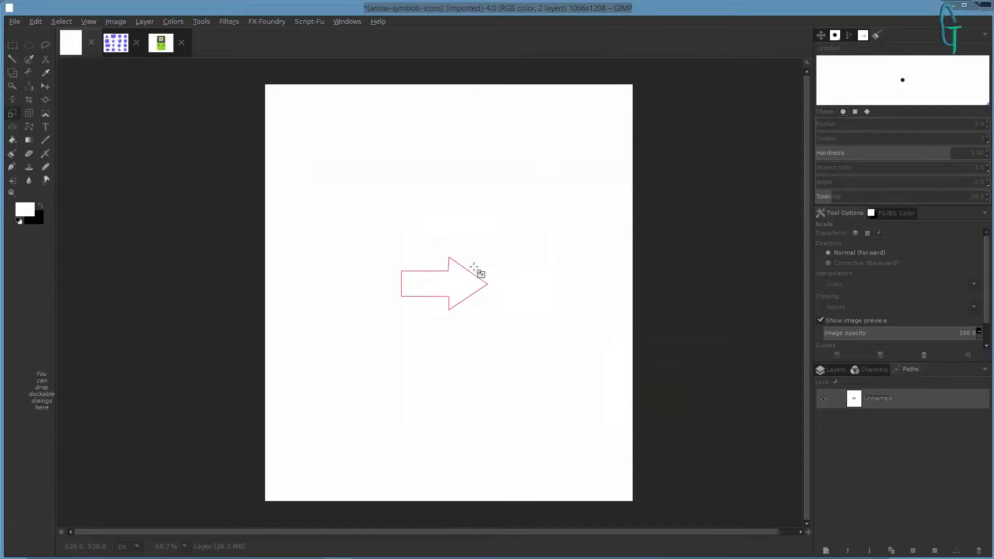
pyautogui.rightClick(449, 266)
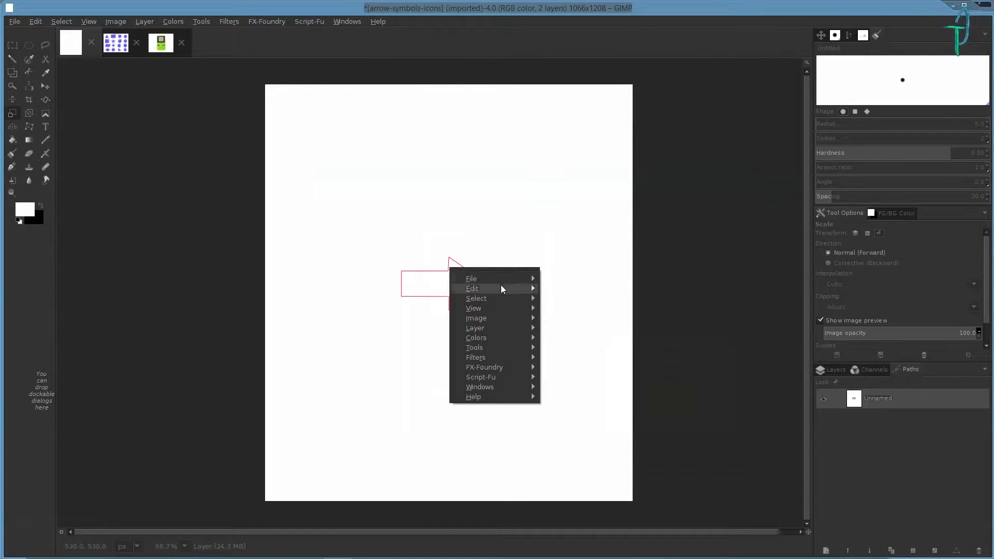
pyautogui.moveTo(503, 286)
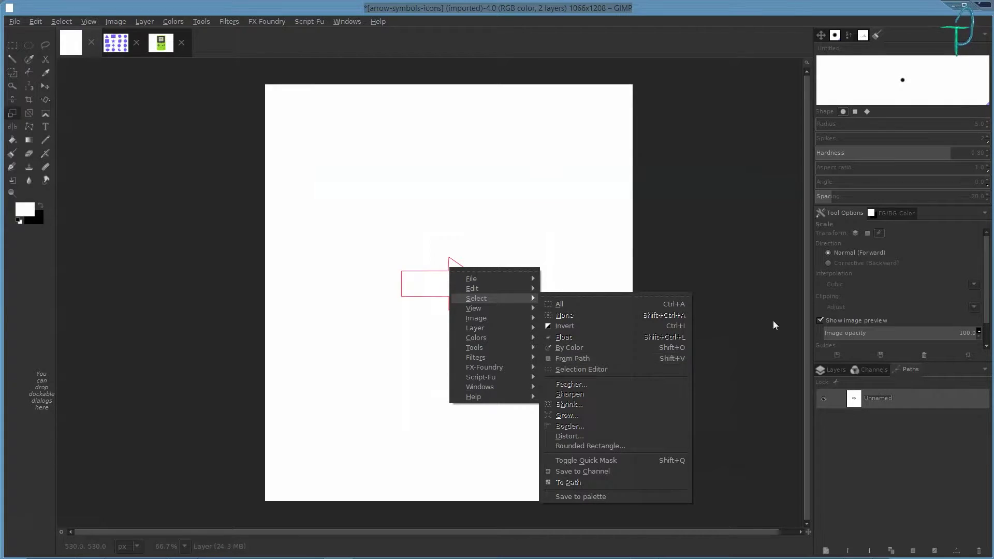
pyautogui.rightClick(882, 399)
pyautogui.rightClick(883, 399)
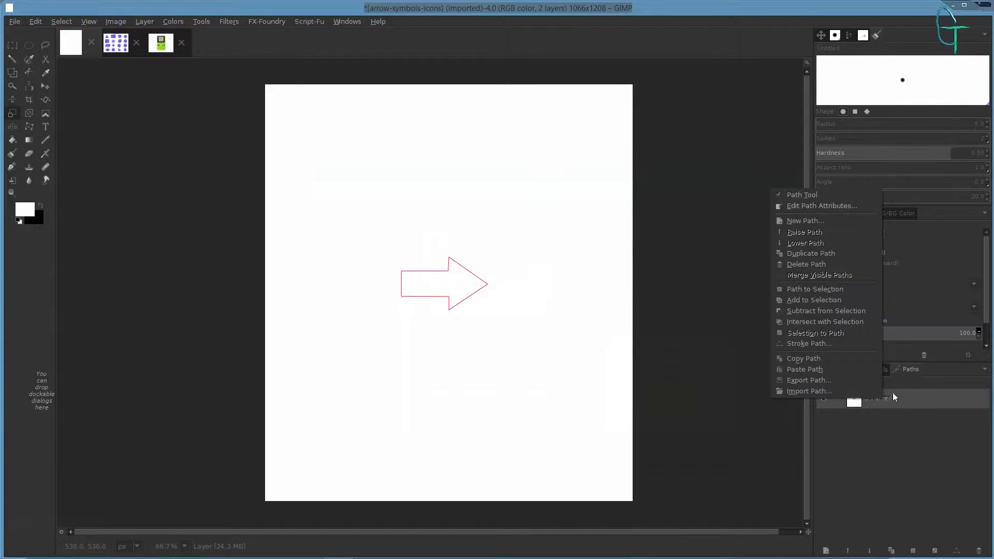
pyautogui.click(820, 291)
# - Change the foreground colour to the bright blue from the saved colour swatches
pyautogui.click(28, 209)
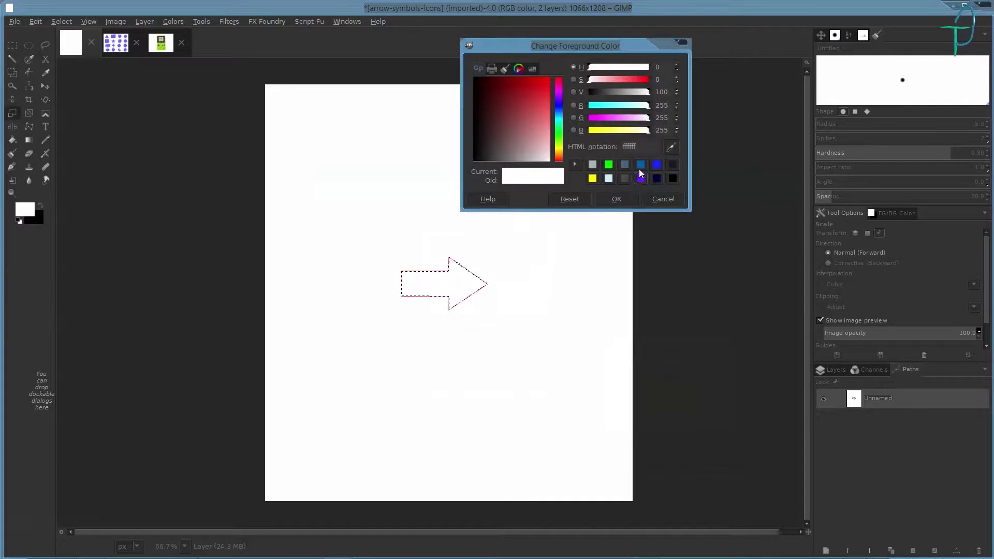
pyautogui.click(658, 164)
pyautogui.click(616, 199)
pyautogui.moveTo(35, 213); pyautogui.dragTo(59, 213)
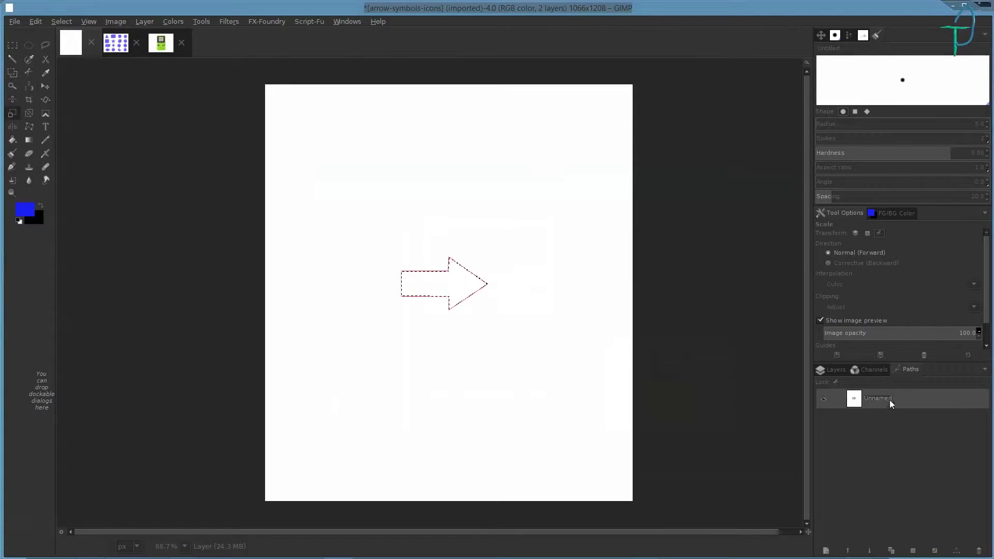
# - Add a transparent 1066 × 1208 px layer and fill the arrow selection on it with the blue foreground colour
pyautogui.click(833, 371)
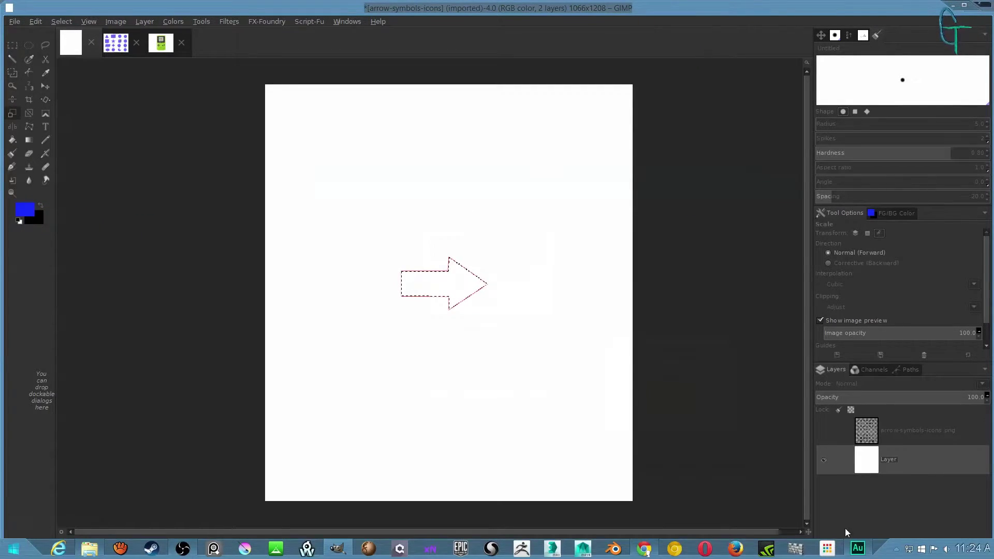
pyautogui.click(829, 551)
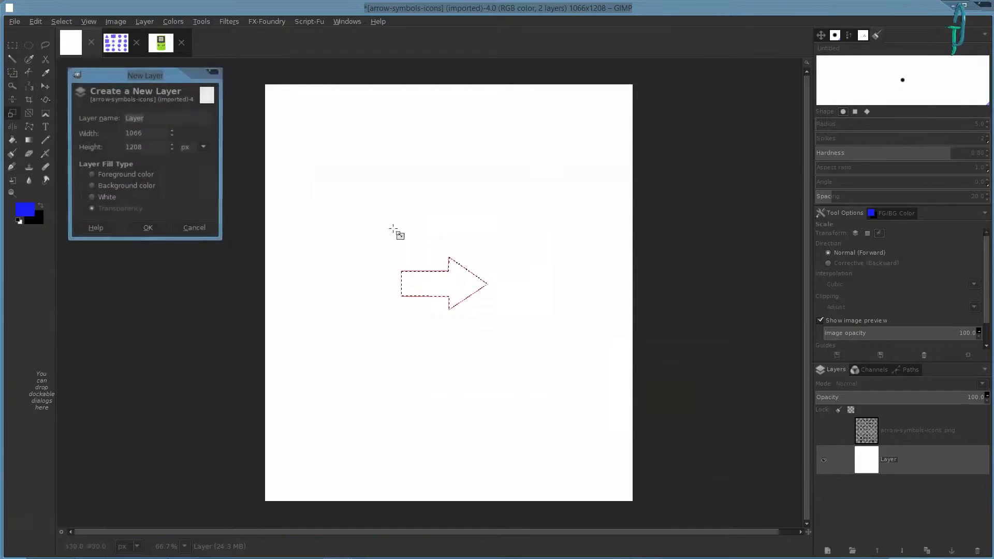
pyautogui.click(158, 226)
pyautogui.moveTo(31, 217); pyautogui.dragTo(448, 285)
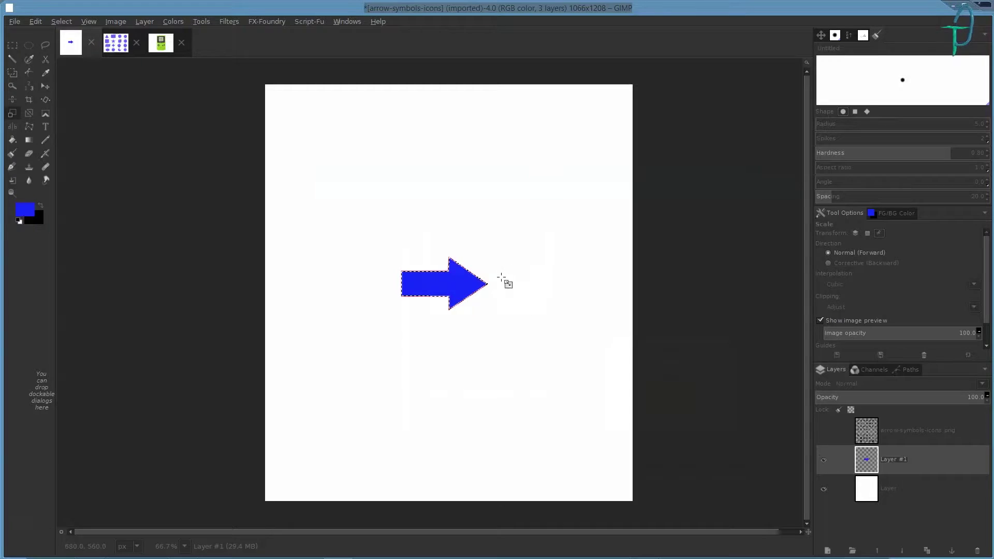
# - Duplicate the blue arrow layer with the selection cleared, and hide the arrow path's outline
pyautogui.hotkey('shift', 'ctrl', 'd')
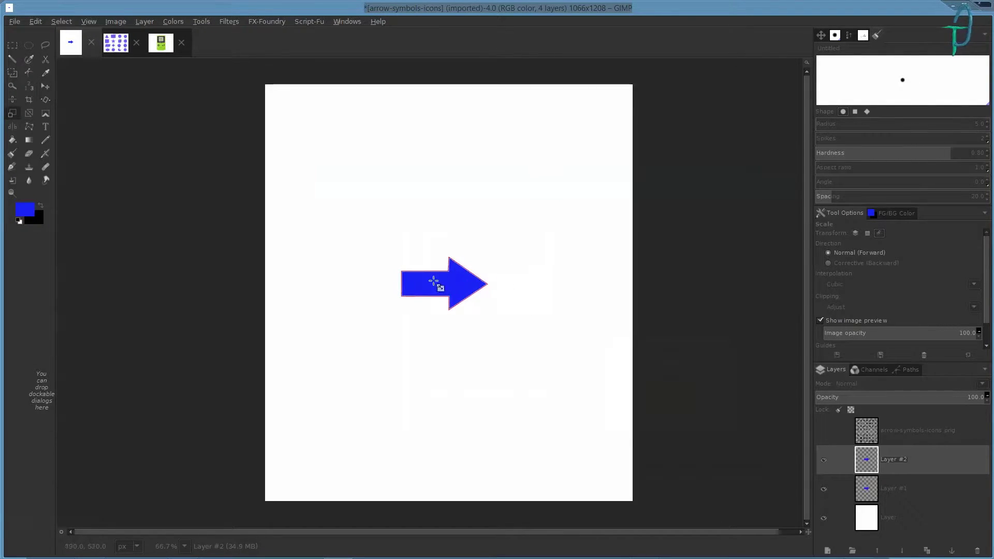
pyautogui.press('1')
pyautogui.click(906, 370)
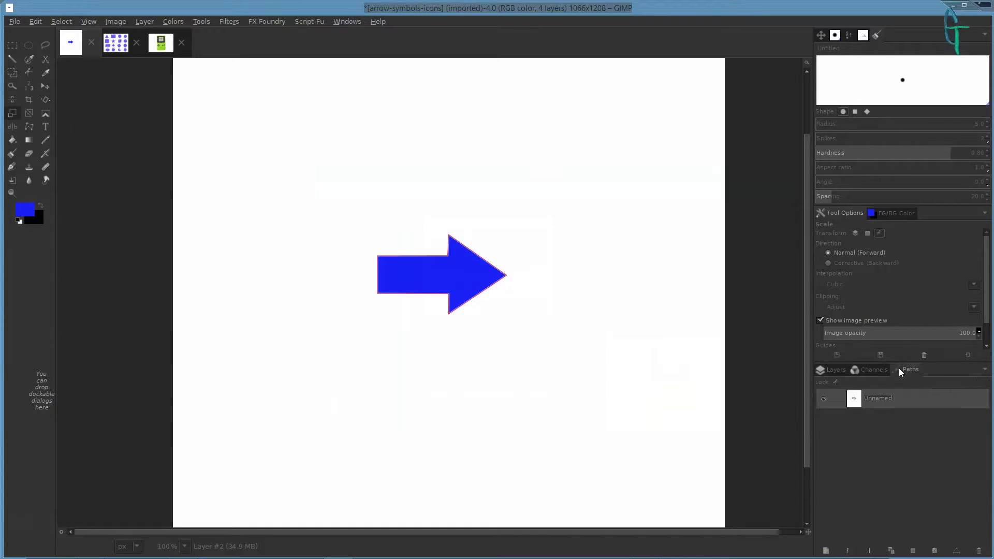
pyautogui.click(824, 399)
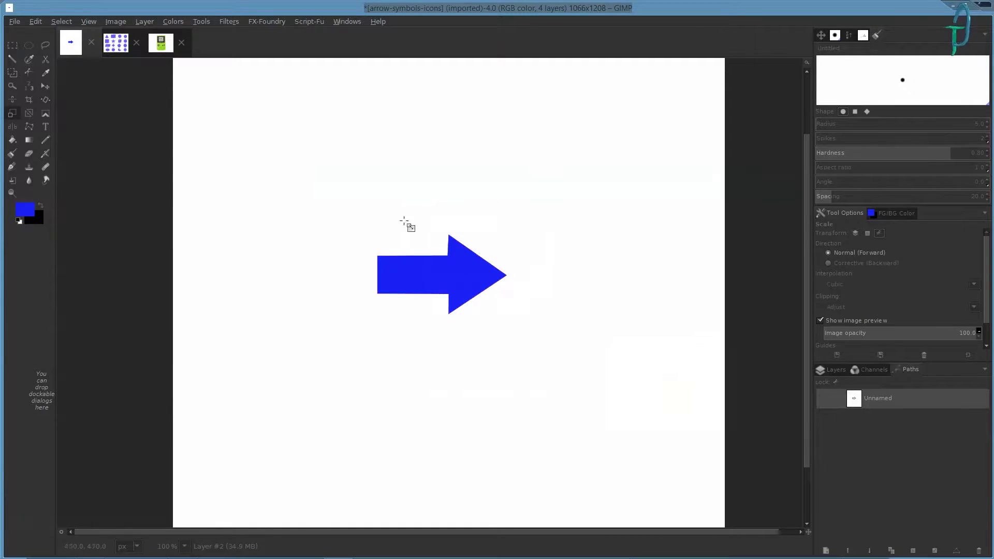
pyautogui.press('-')
pyautogui.scroll(-2, 503, 278)
pyautogui.scroll(3, 444, 302)
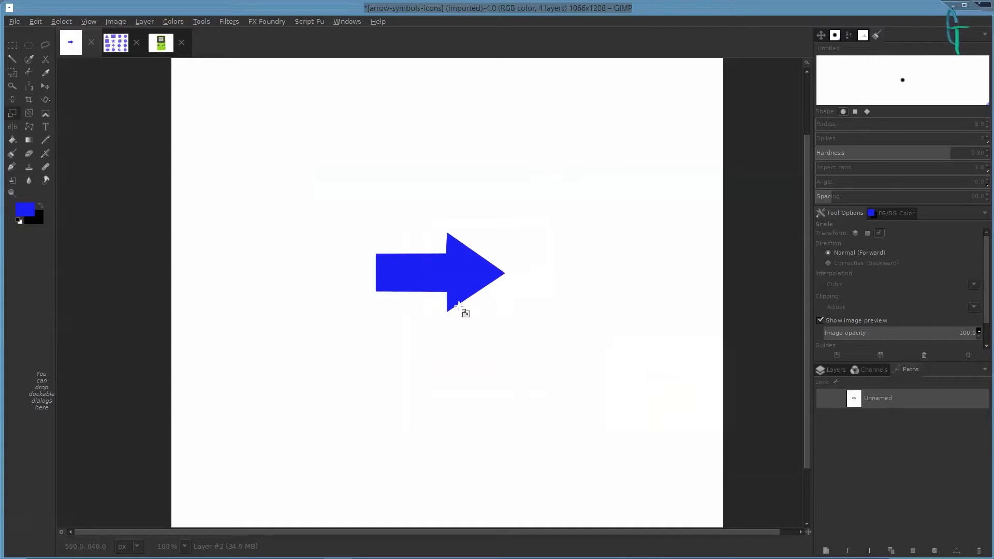
# - Set the Move tool to act on the active layer, and move the duplicated arrow up and to the left of the original
pyautogui.click(835, 367)
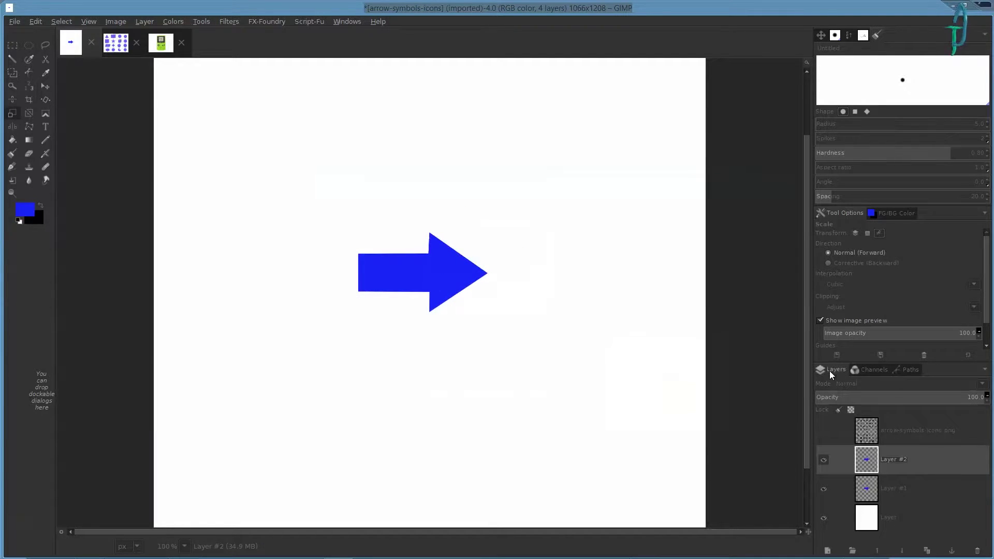
pyautogui.press('m')
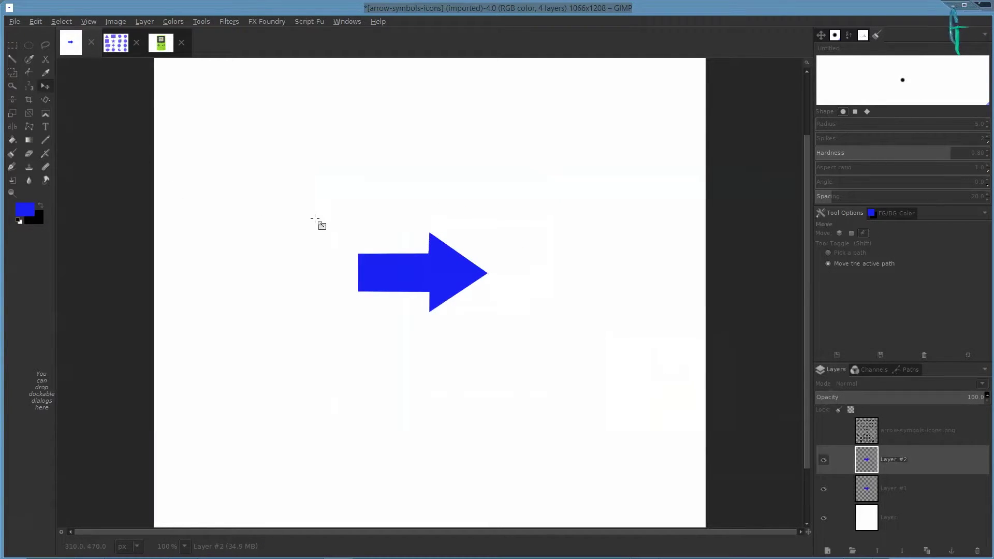
pyautogui.click(839, 233)
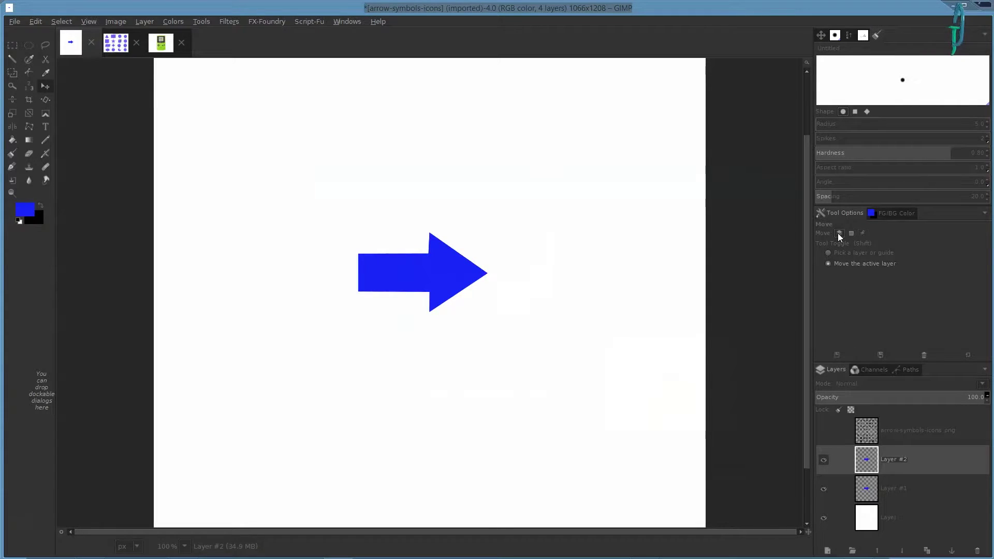
pyautogui.moveTo(439, 266); pyautogui.dragTo(329, 184)
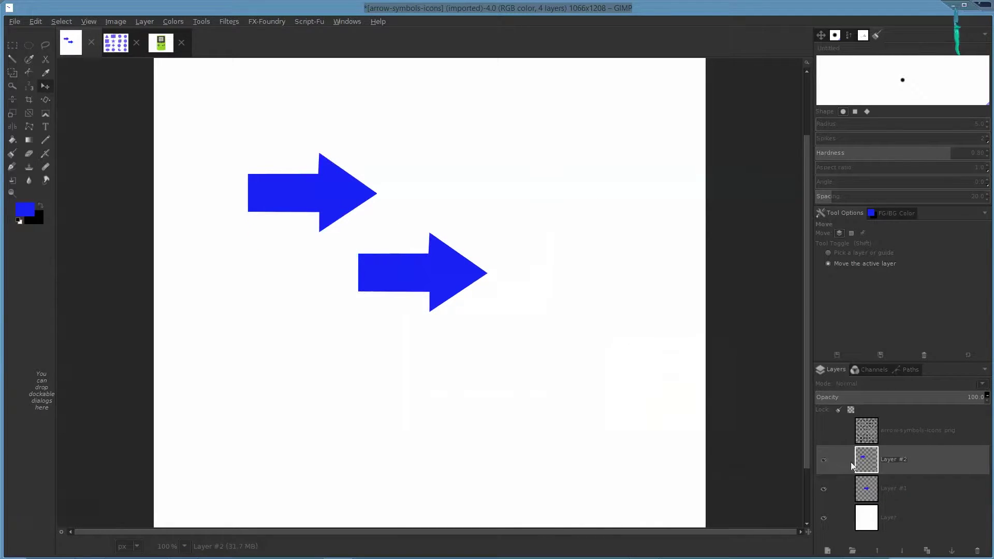
# - Delete the duplicated arrow layer, and move the remaining blue arrow to the upper-left area of the canvas
pyautogui.click(986, 553)
pyautogui.moveTo(431, 290); pyautogui.dragTo(306, 160)
pyautogui.scroll(-2, 418, 263)
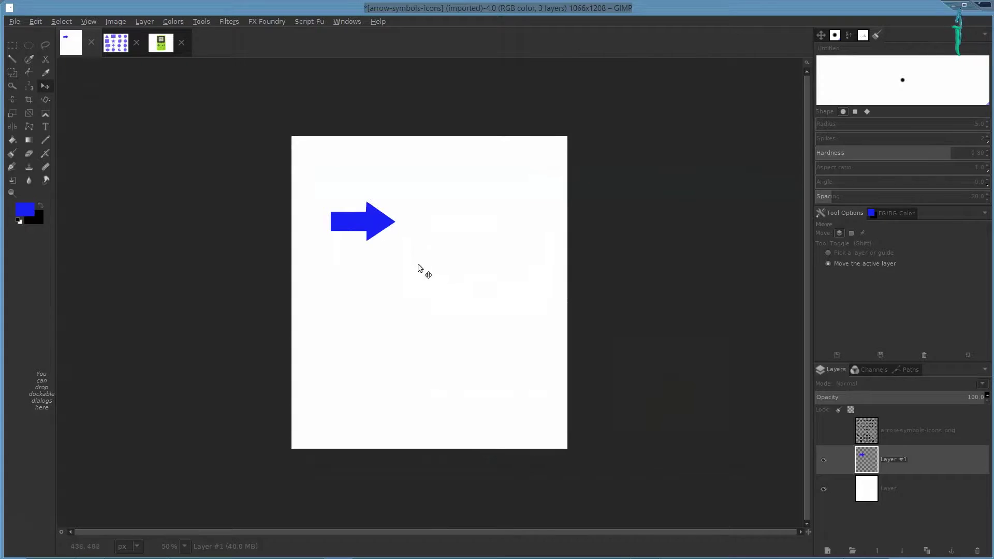
# - Switch to the Geometric-shapes-to-know image with the Paths tool active, and narrow the toolbox to two columns
pyautogui.click(115, 42)
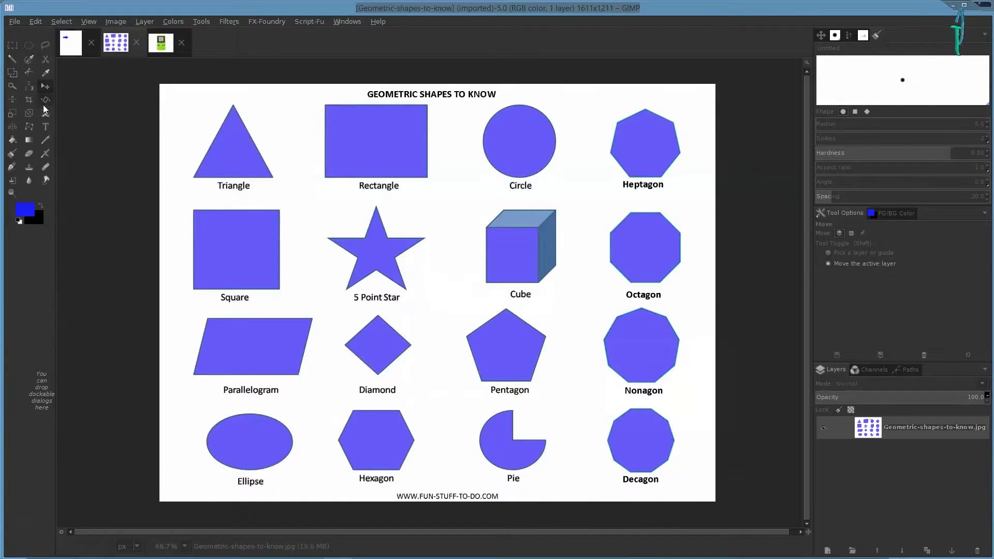
pyautogui.click(30, 73)
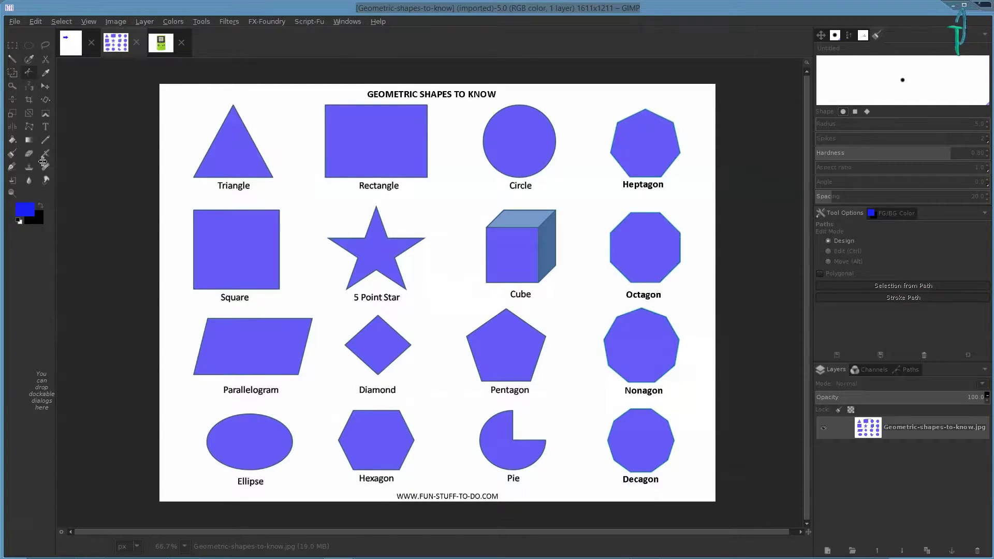
pyautogui.moveTo(56, 161); pyautogui.dragTo(37, 162)
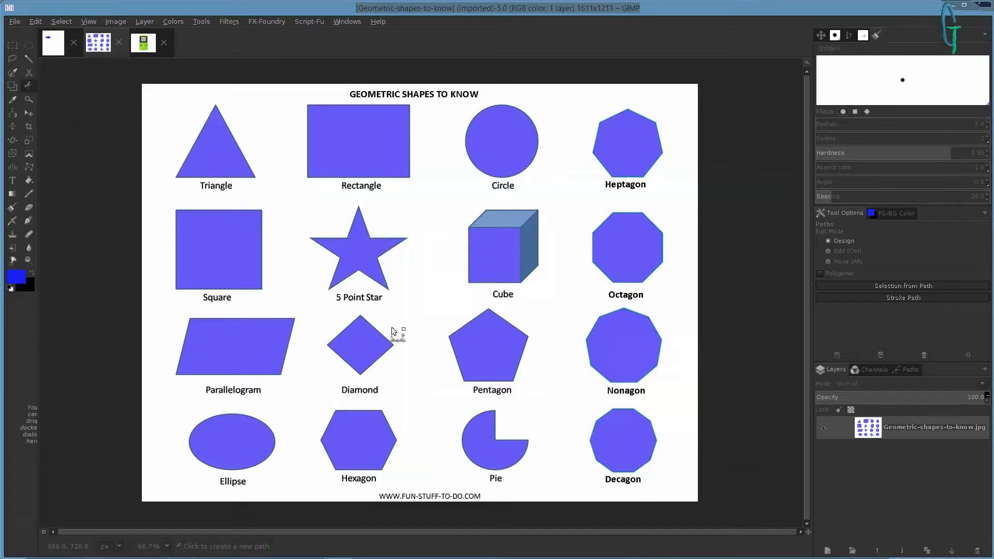
# - Start a path on the 5 Point Star, placing anchors from the upper-left inner corner over the top and right tips to the lower-right inner corner
pyautogui.scroll(2, 387, 273)
pyautogui.moveTo(431, 275); pyautogui.dragTo(594, 361)
pyautogui.scroll(3, 594, 361)
pyautogui.moveTo(497, 323); pyautogui.dragTo(627, 482)
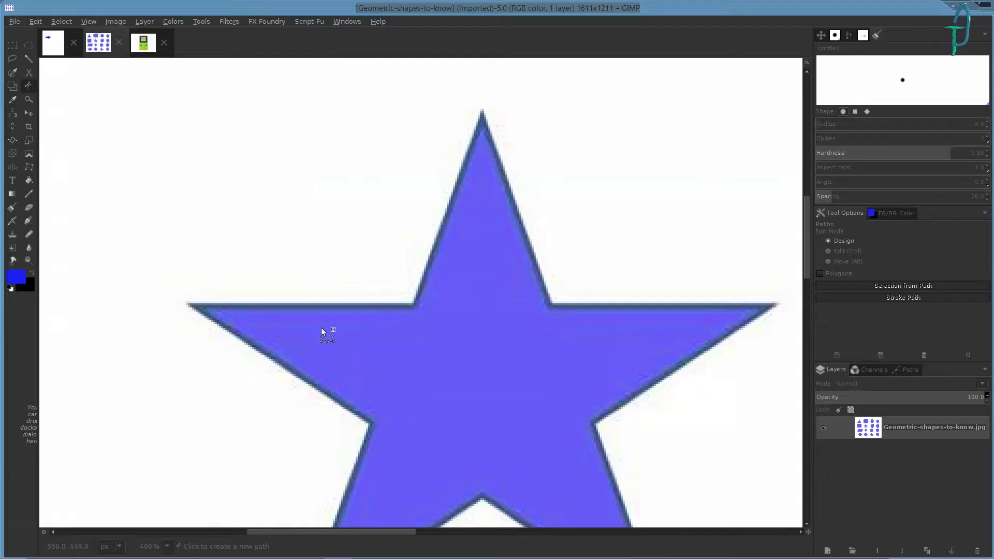
pyautogui.click(414, 303)
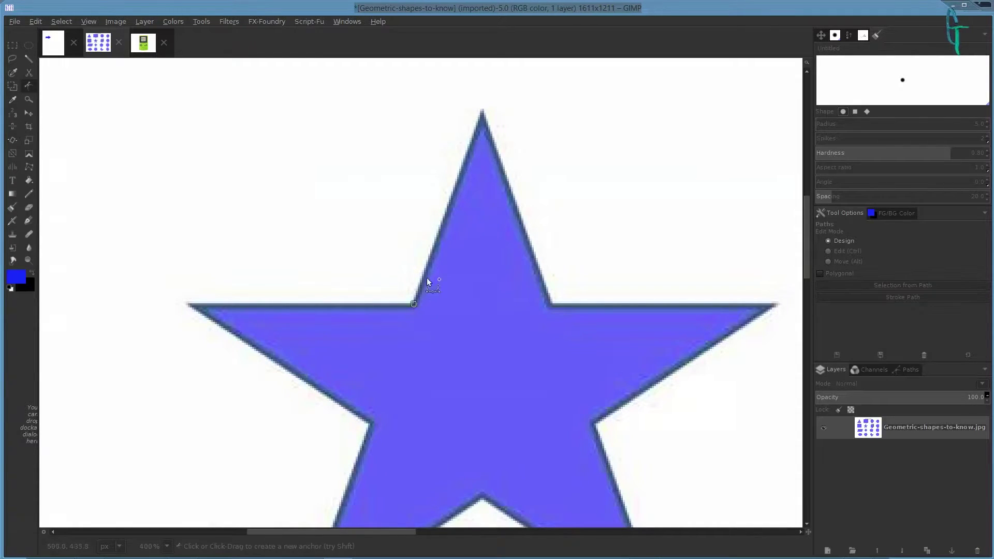
pyautogui.click(481, 111)
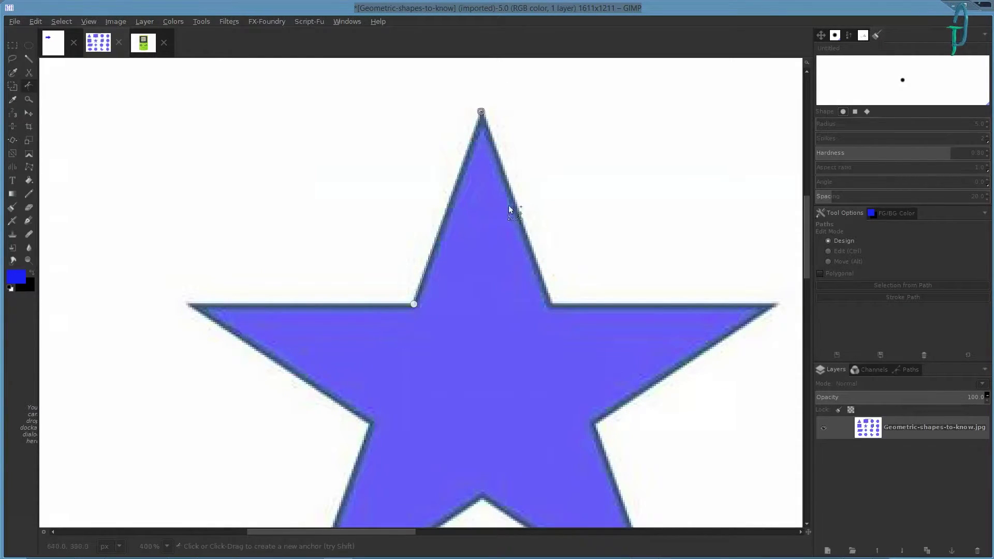
pyautogui.click(552, 304)
pyautogui.click(776, 304)
pyautogui.click(590, 424)
# - Continue the star path around the two lower tips and the left tip, and close it at the first anchor
pyautogui.scroll(-5, 569, 290)
pyautogui.hscroll(2, 569, 290)
pyautogui.click(541, 360)
pyautogui.hscroll(-4, 409, 282)
pyautogui.click(553, 252)
pyautogui.click(372, 373)
pyautogui.click(442, 178)
pyautogui.click(265, 63)
pyautogui.scroll(2, 311, 113)
pyautogui.scroll(3, 346, 155)
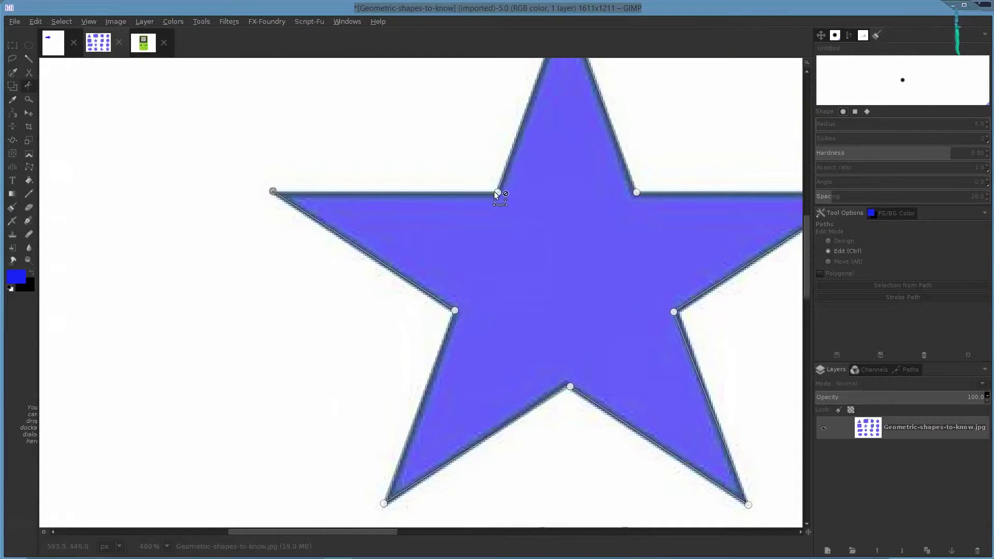
pyautogui.keyDown('ctrl'); pyautogui.click(496, 192); pyautogui.keyUp('ctrl')
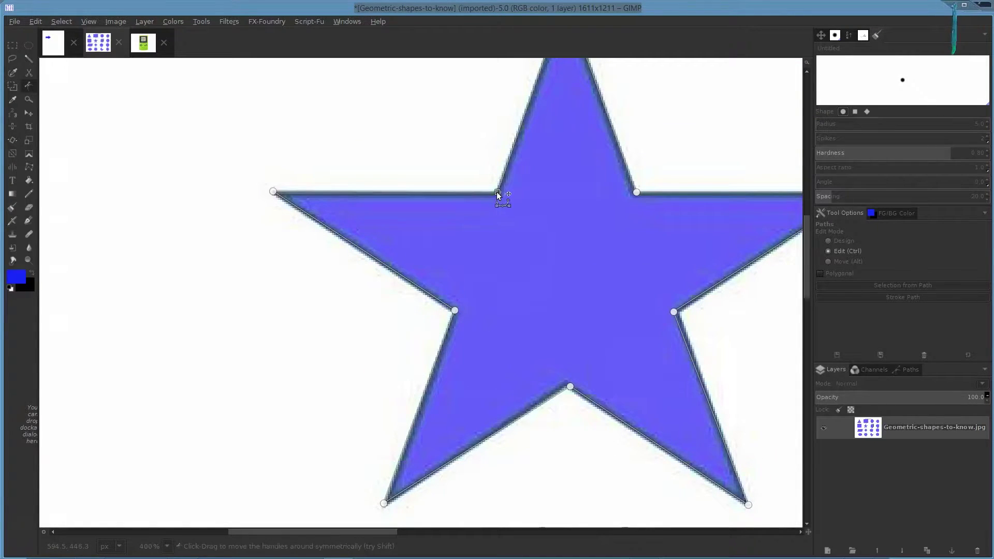
# - Add a new 1611 × 1211 px layer above the shapes image and fill it with white as the foreground colour
pyautogui.press('-')
pyautogui.press('-')
pyautogui.press('-')
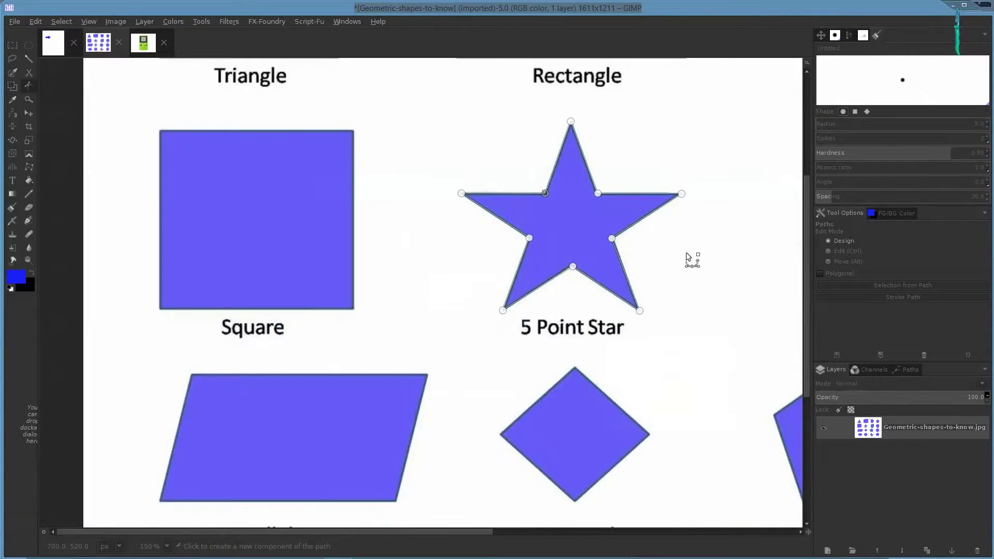
pyautogui.hscroll(4, 690, 259)
pyautogui.scroll(1, 621, 259)
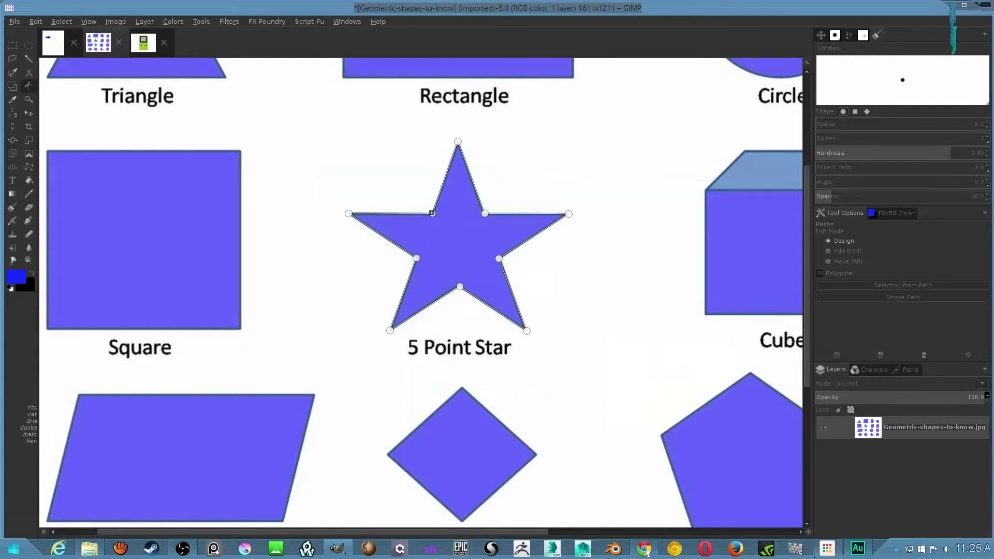
pyautogui.click(828, 550)
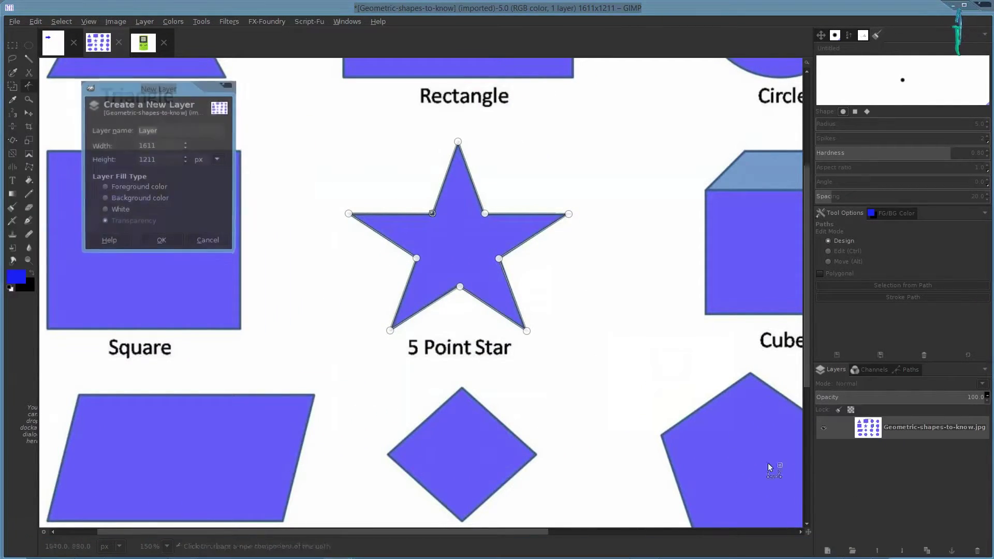
pyautogui.click(158, 243)
pyautogui.press('d')
pyautogui.press('x')
pyautogui.moveTo(12, 280); pyautogui.dragTo(554, 335)
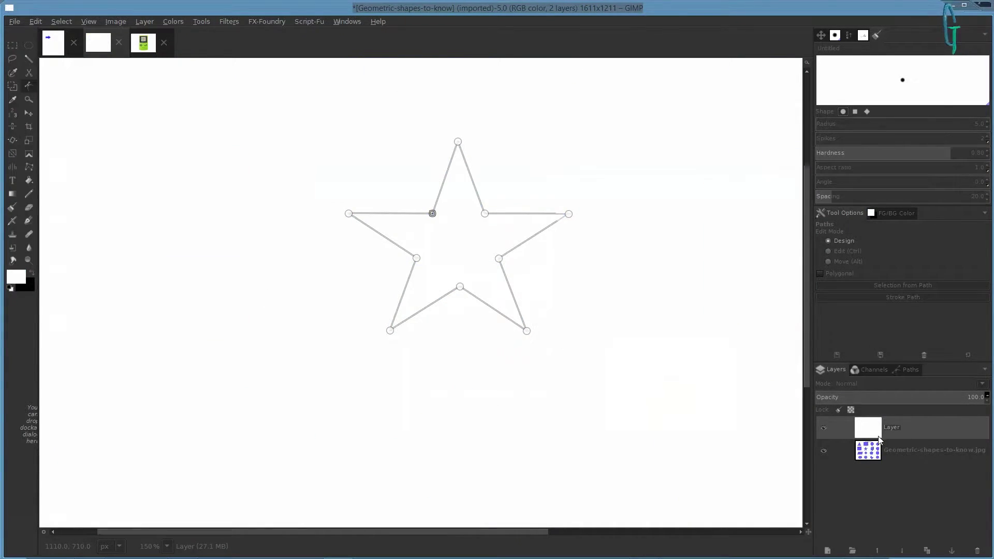
# - Add a transparent 1611 × 1211 px layer above the white layer
pyautogui.scroll(-1, 641, 289)
pyautogui.scroll(1, 641, 288)
pyautogui.click(827, 550)
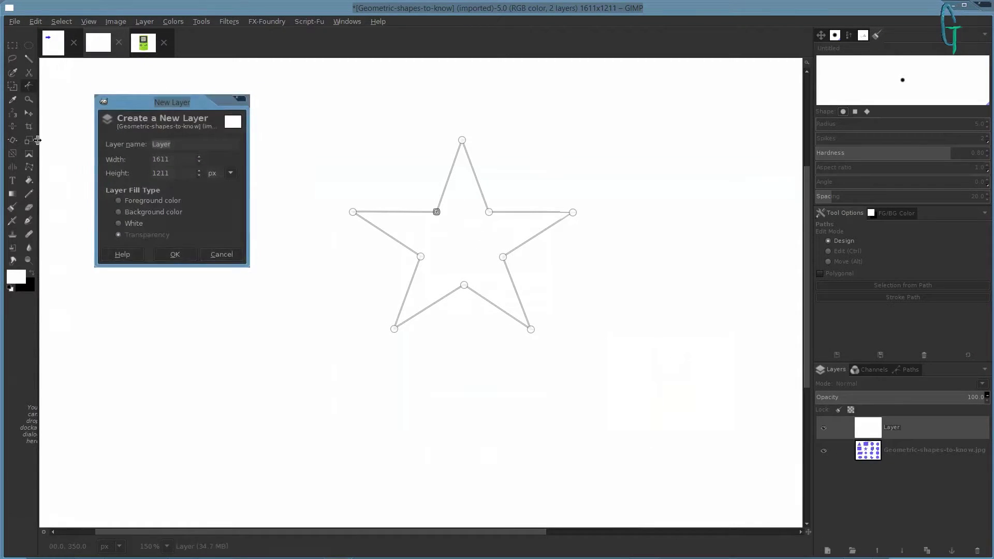
pyautogui.click(176, 255)
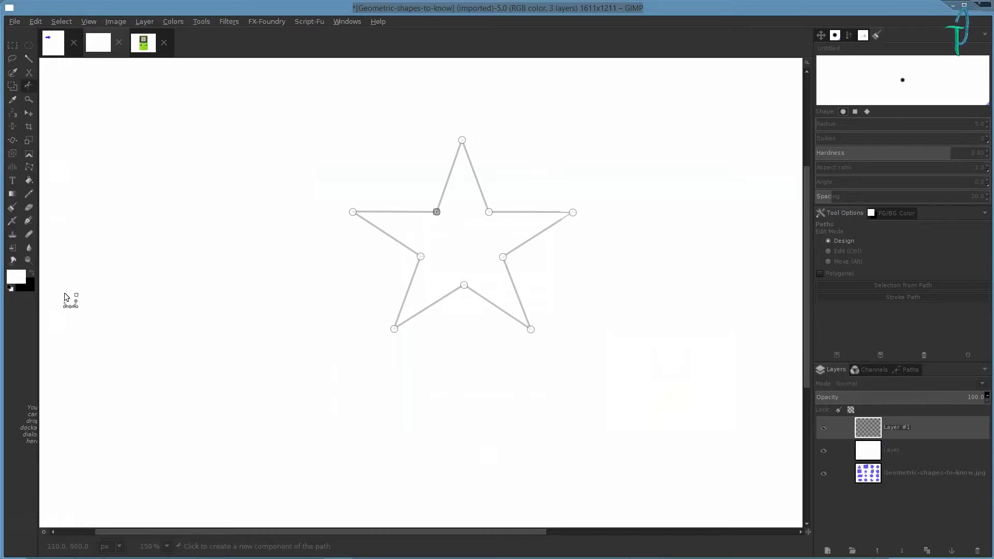
pyautogui.click(18, 280)
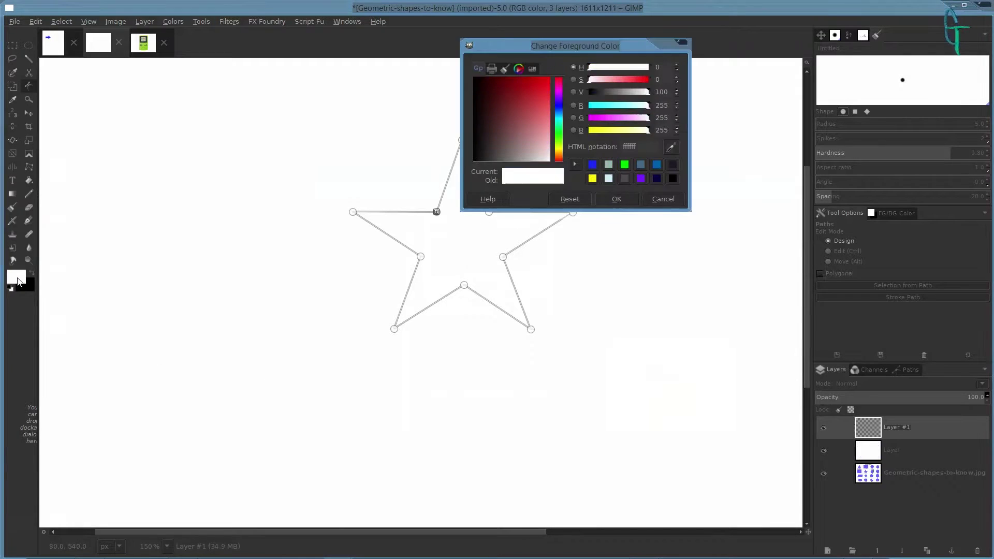
pyautogui.click(680, 42)
# - Scale the star path up to 3083 × 2318 px with the Scale tool in path mode
pyautogui.press('-')
pyautogui.press('-')
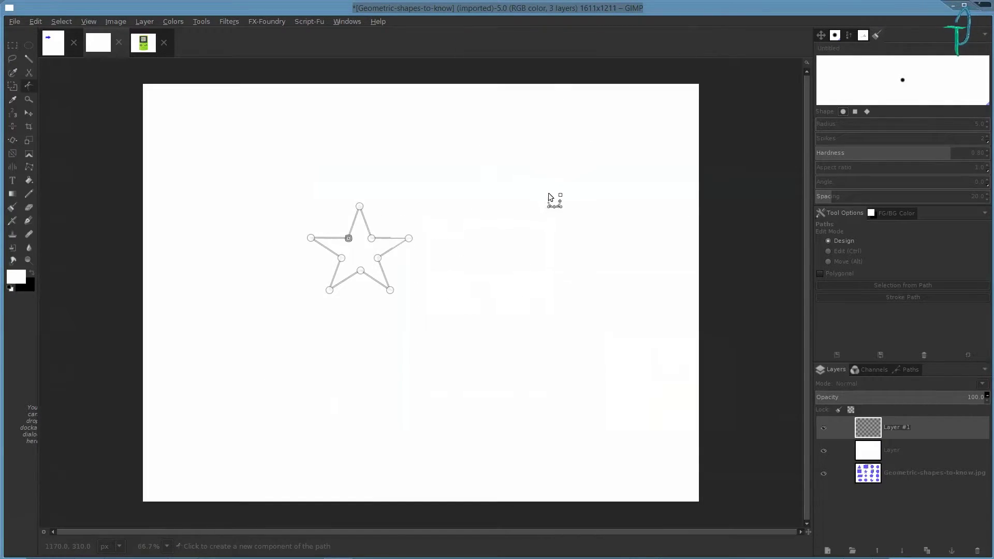
pyautogui.hotkey('shift', 's')
pyautogui.click(414, 221)
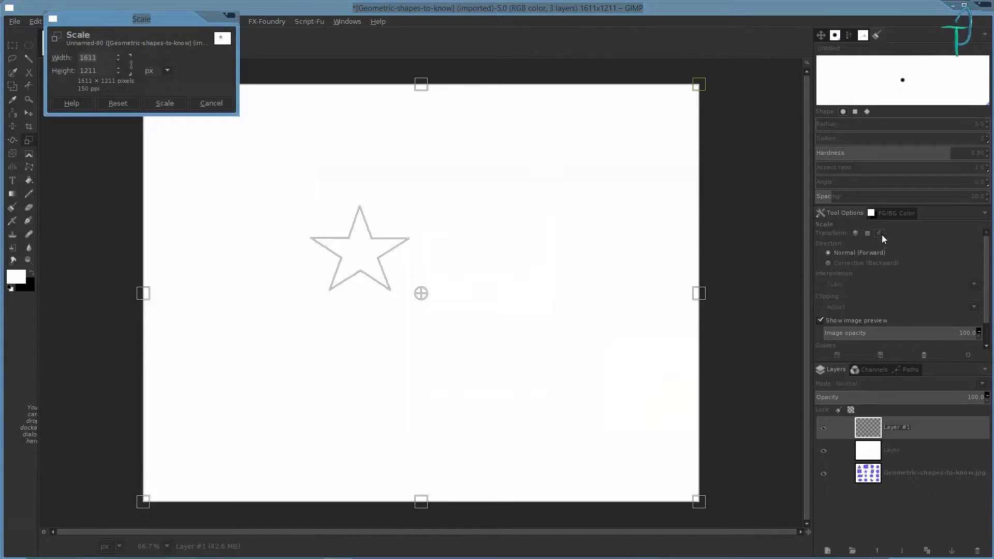
pyautogui.moveTo(705, 510); pyautogui.dragTo(777, 558)
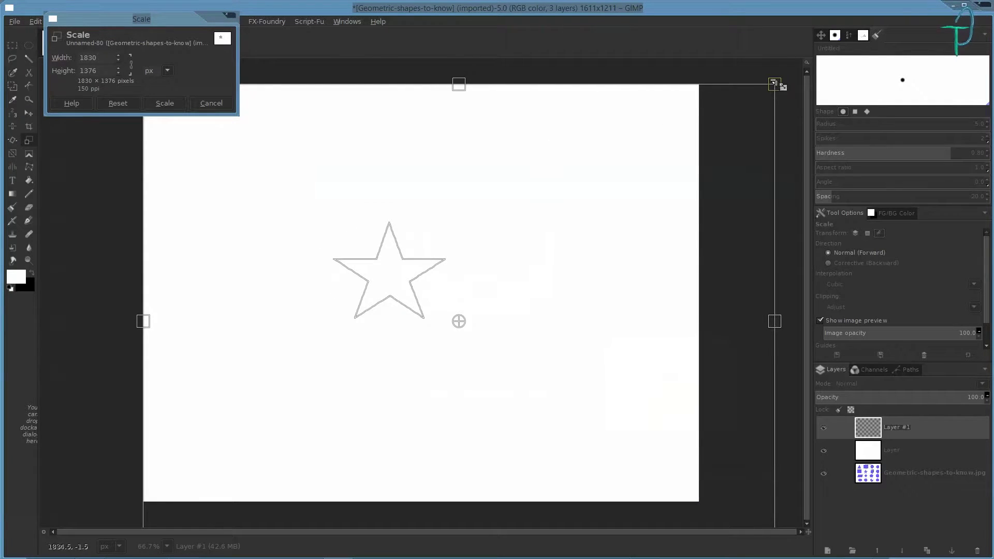
pyautogui.moveTo(774, 84); pyautogui.dragTo(973, 1)
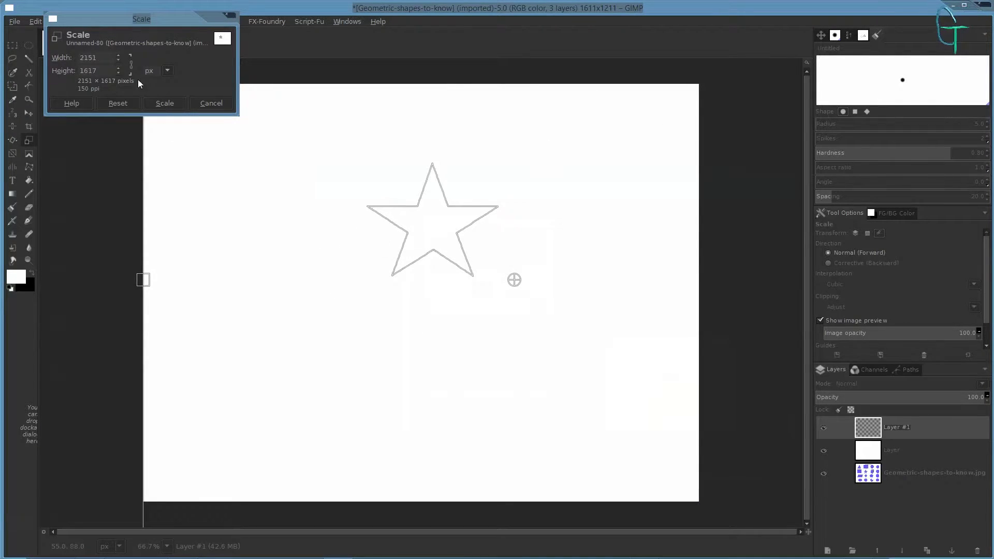
pyautogui.click(118, 55)
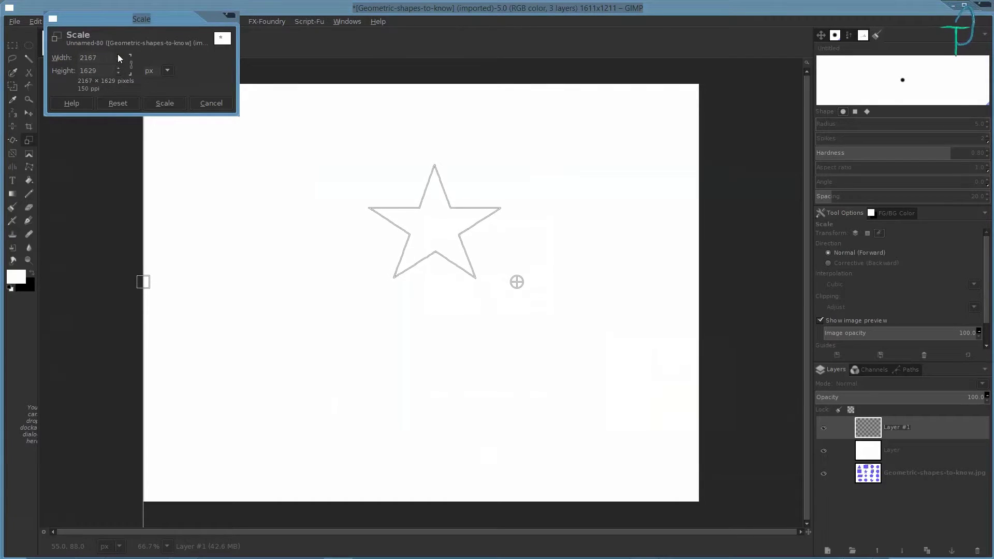
pyautogui.moveTo(118, 54); pyautogui.dragTo(118, 55)
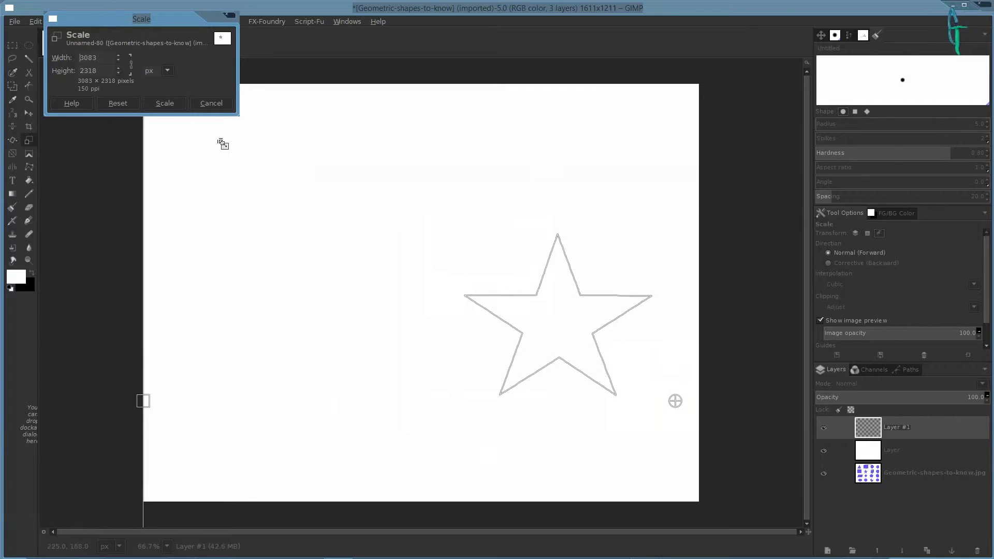
pyautogui.click(156, 105)
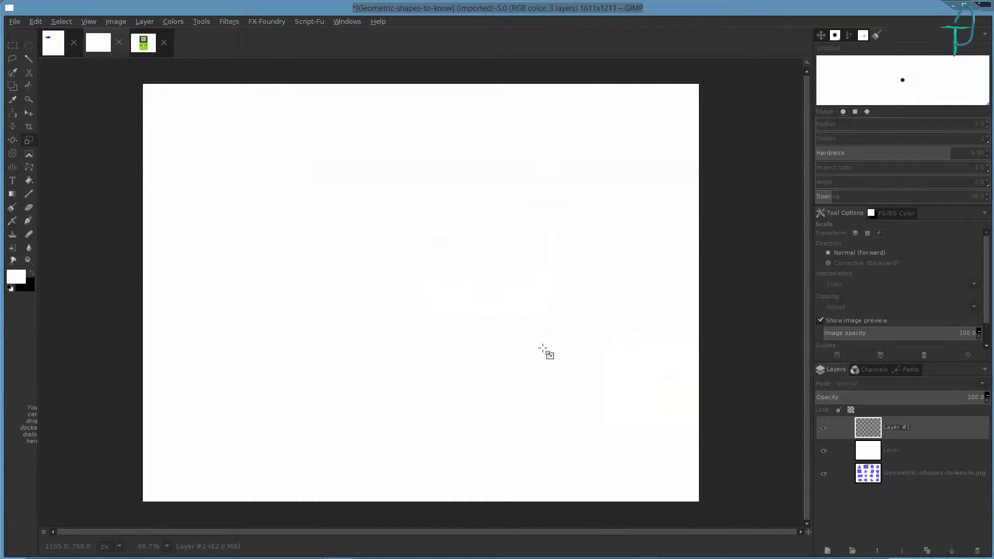
pyautogui.click(543, 348)
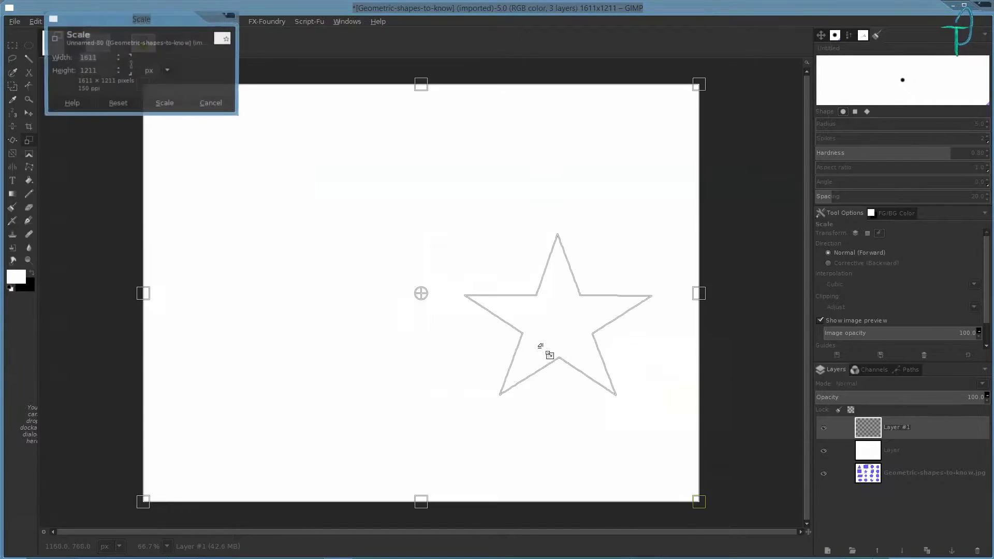
pyautogui.click(211, 104)
# - Move the enlarged star path to the middle of the canvas and make the path visible
pyautogui.press('m')
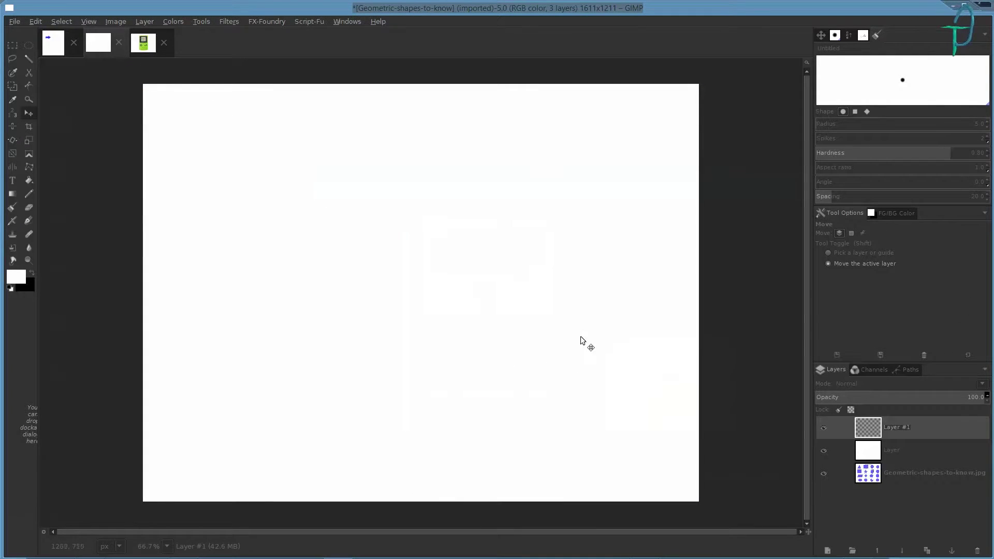
pyautogui.moveTo(599, 352); pyautogui.dragTo(464, 357)
pyautogui.click(907, 369)
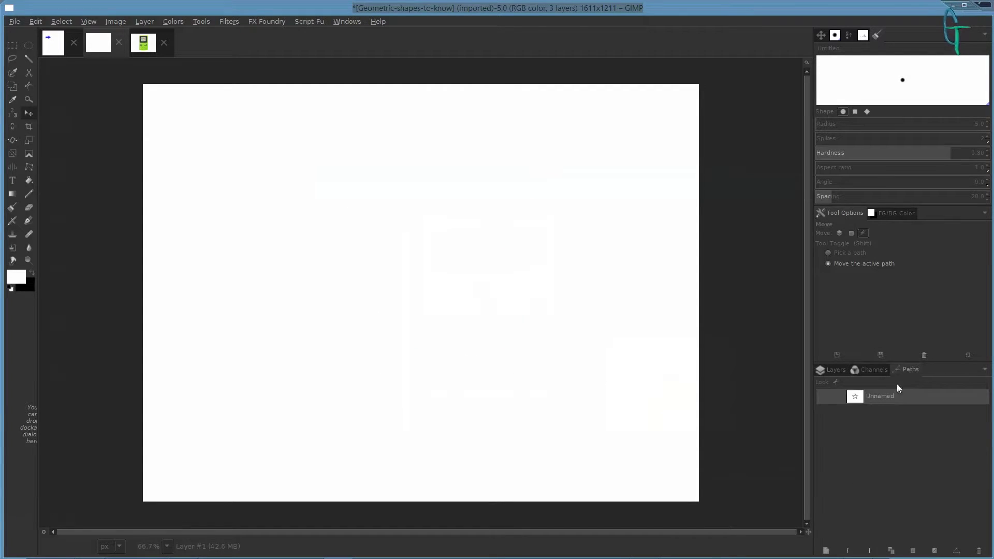
pyautogui.click(823, 397)
pyautogui.moveTo(433, 283); pyautogui.dragTo(425, 291)
pyautogui.click(829, 370)
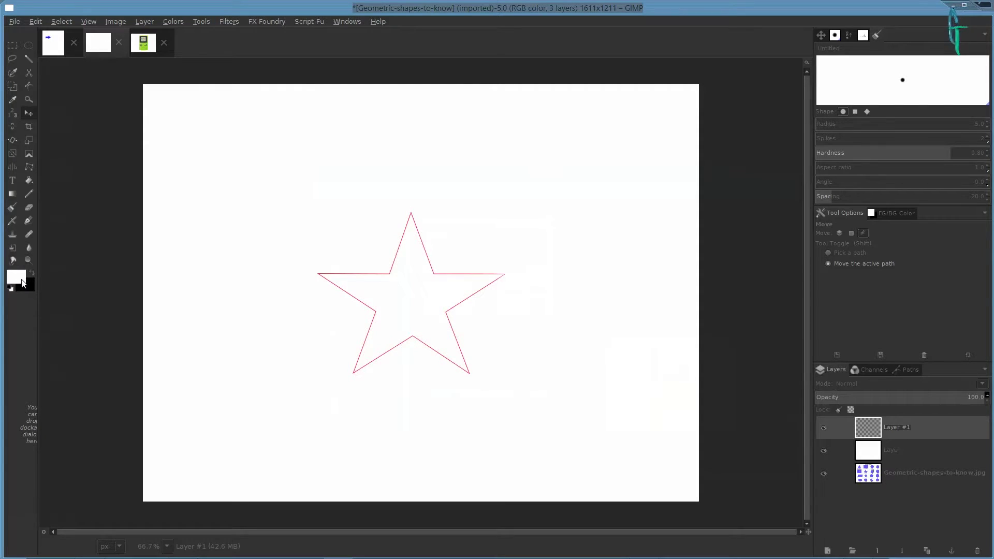
# - Set the foreground colour to magenta, and undo a trial fill of the entire transparent layer with it
pyautogui.click(21, 280)
pyautogui.moveTo(612, 118); pyautogui.dragTo(599, 117)
pyautogui.click(623, 198)
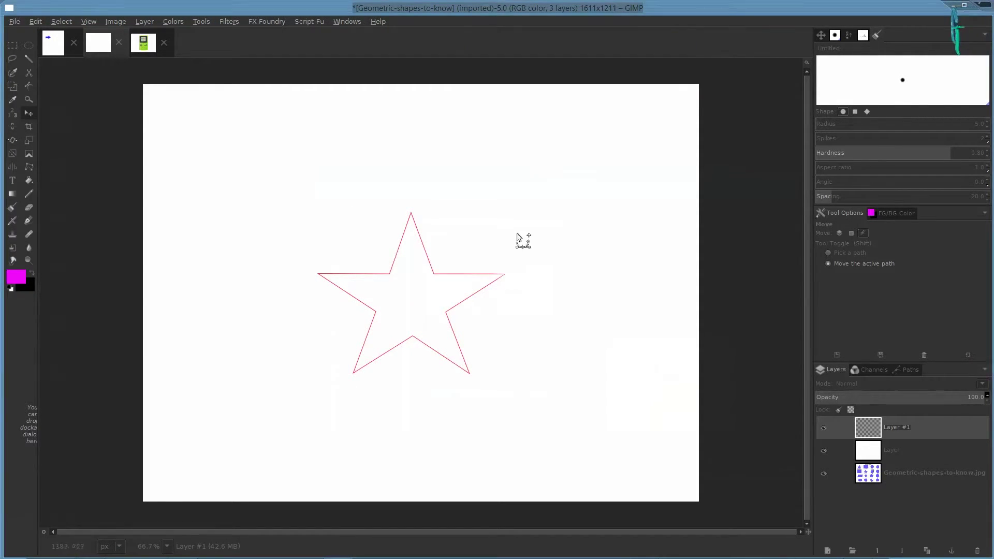
pyautogui.moveTo(16, 285); pyautogui.dragTo(466, 293)
pyautogui.hotkey('ctrl', 'z')
# - Convert the star path to a selection, fill it with magenta on Layer #1, deselect it and hide the path
pyautogui.click(898, 371)
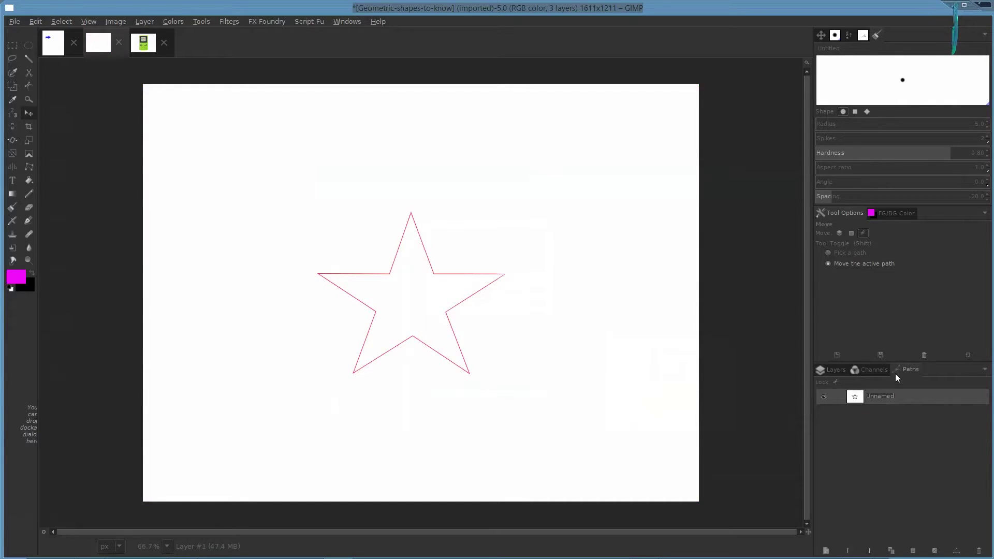
pyautogui.rightClick(879, 398)
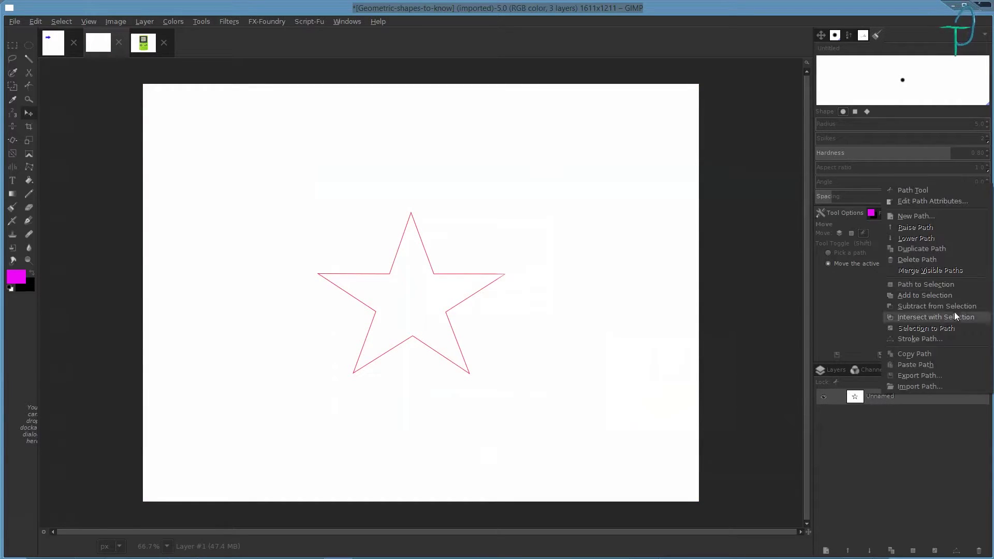
pyautogui.click(938, 284)
pyautogui.moveTo(16, 277); pyautogui.dragTo(448, 300)
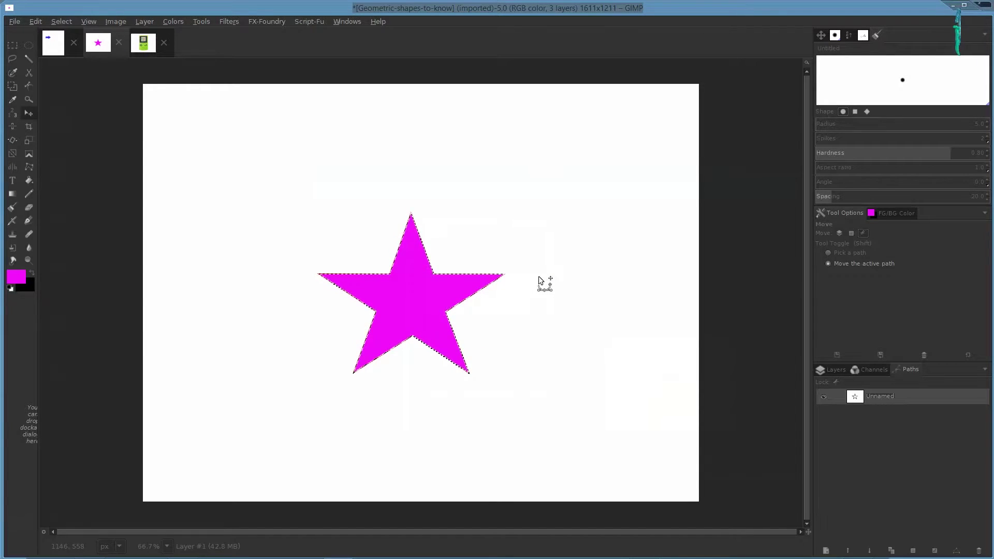
pyautogui.hotkey('shift', 'ctrl', 'a')
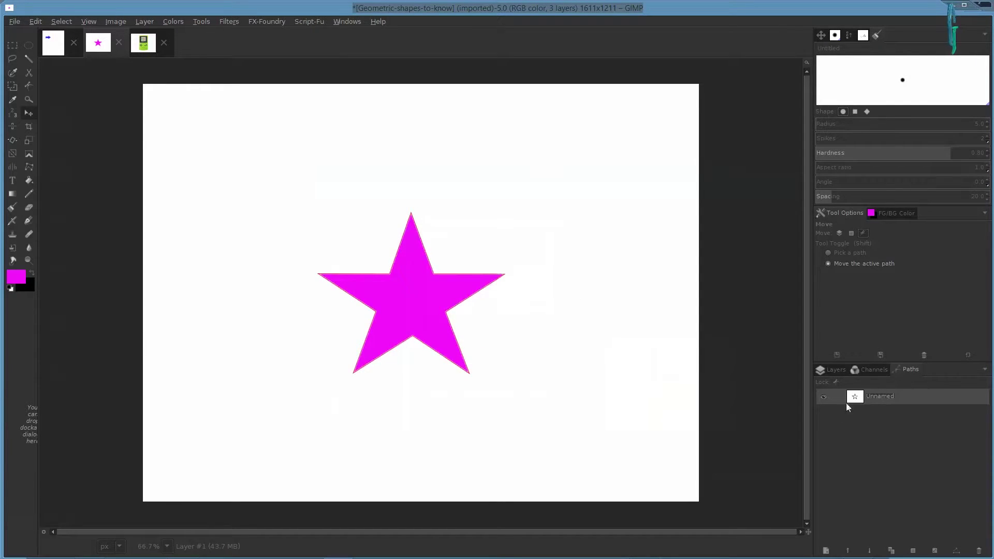
pyautogui.click(831, 368)
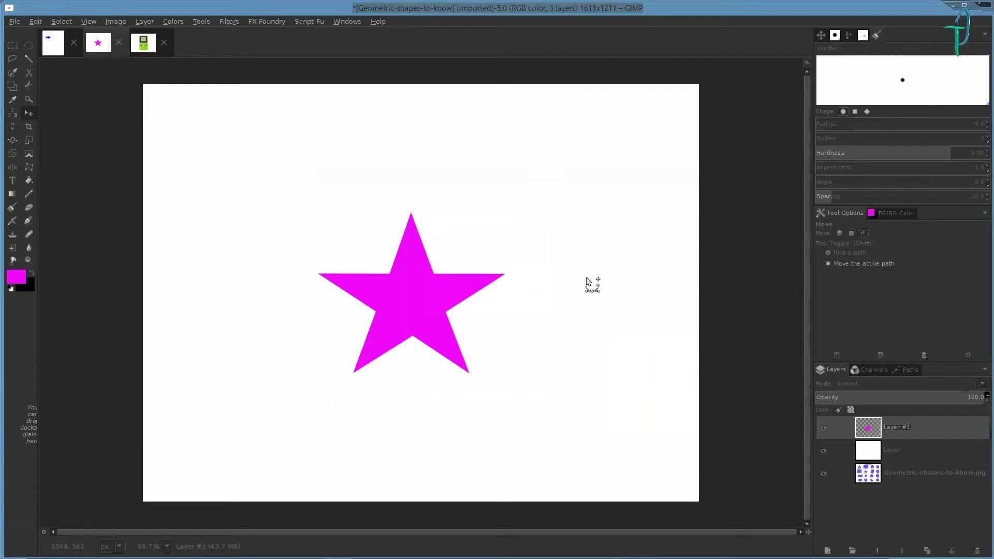
# - Move the magenta star layer slightly up and right towards the canvas centre
pyautogui.moveTo(409, 301)
pyautogui.mouseDown()
pyautogui.moveTo(414, 282)
pyautogui.moveTo(421, 291)
pyautogui.mouseUp()
pyautogui.press('2')
pyautogui.press('1')
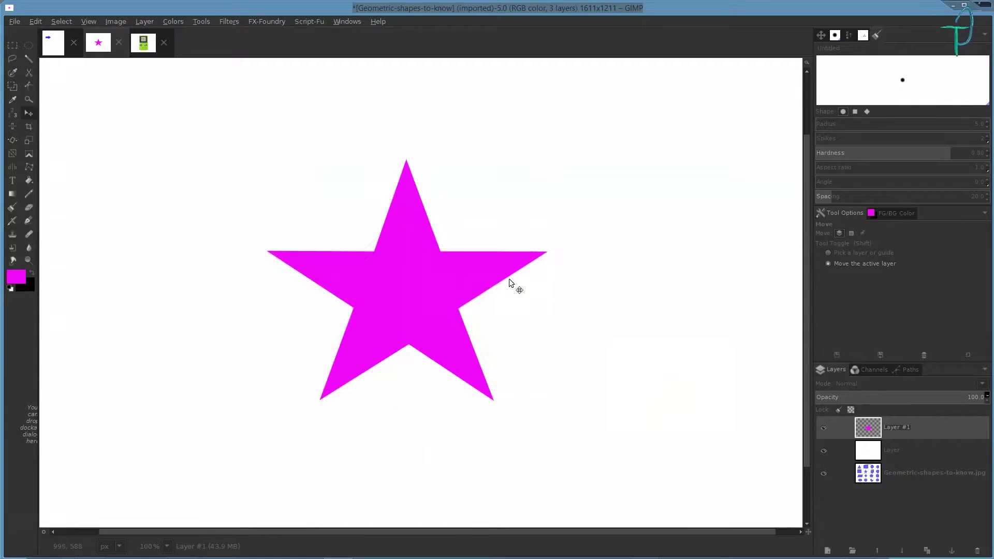
# - Switch to the Game Boy image with the Paths tool and bring the console's upper-left corner into close view
pyautogui.click(143, 44)
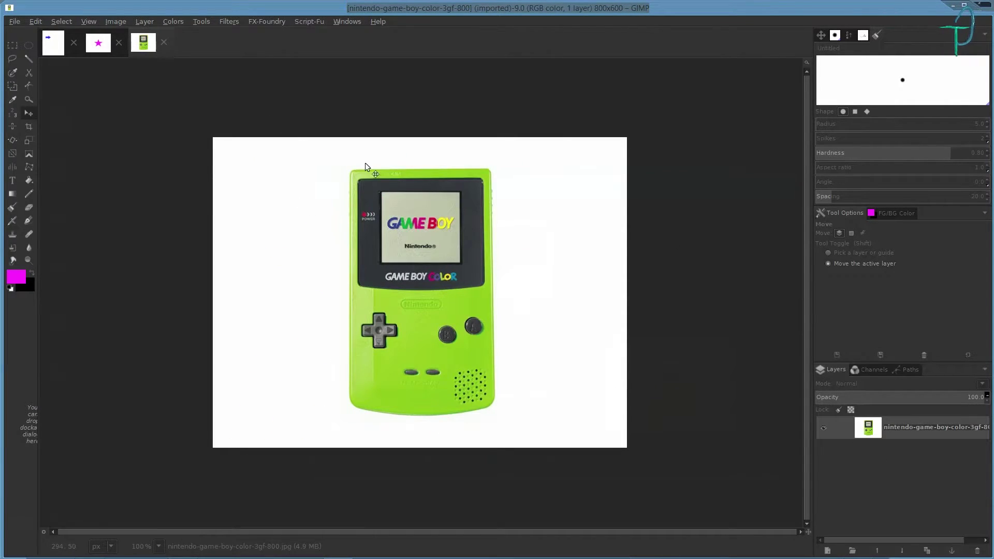
pyautogui.click(27, 86)
pyautogui.press('2')
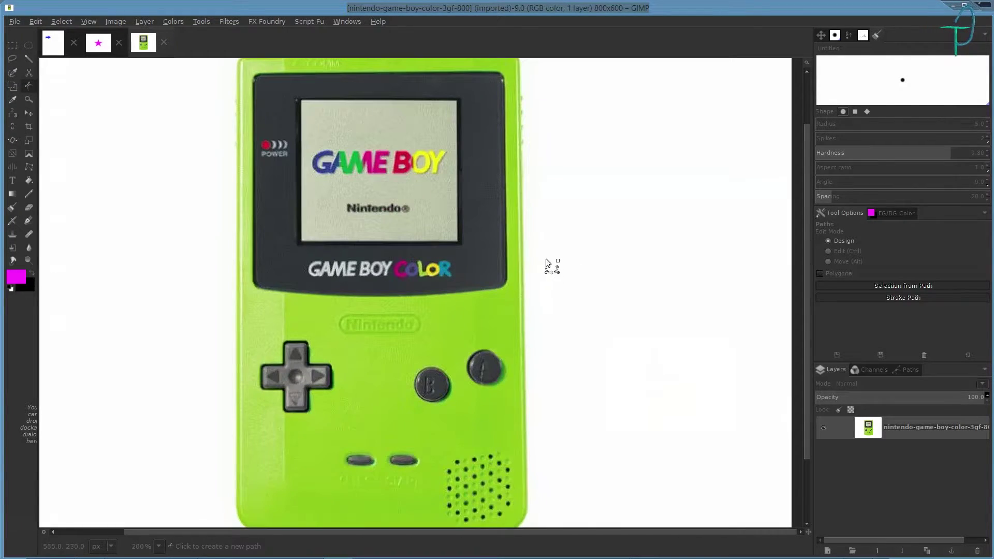
pyautogui.moveTo(545, 211); pyautogui.dragTo(636, 333)
pyautogui.scroll(1, 636, 269)
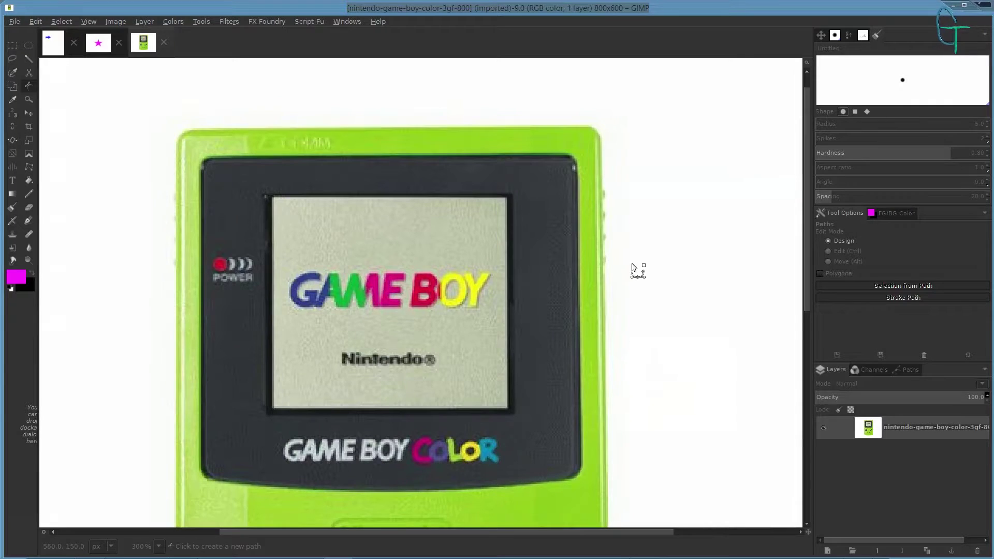
pyautogui.moveTo(622, 210); pyautogui.dragTo(661, 193)
pyautogui.press('1')
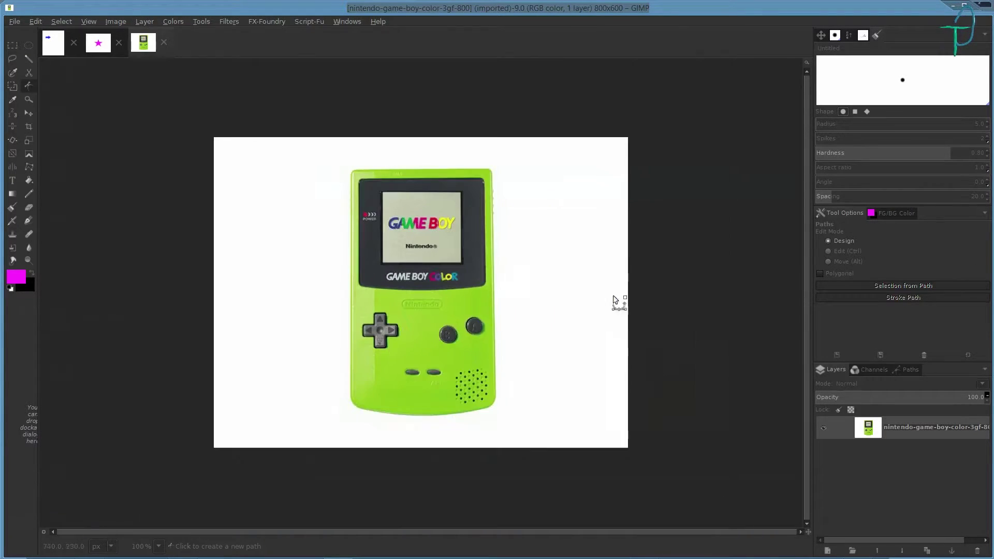
pyautogui.moveTo(590, 312); pyautogui.dragTo(594, 306)
pyautogui.press('+')
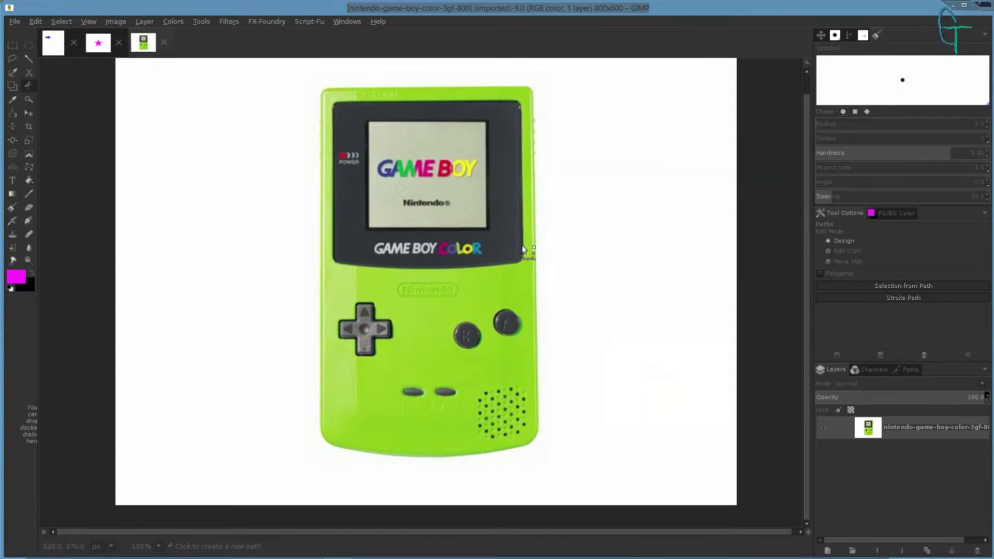
pyautogui.moveTo(489, 162); pyautogui.dragTo(525, 260)
pyautogui.press('+')
pyautogui.press('+')
pyautogui.press('+')
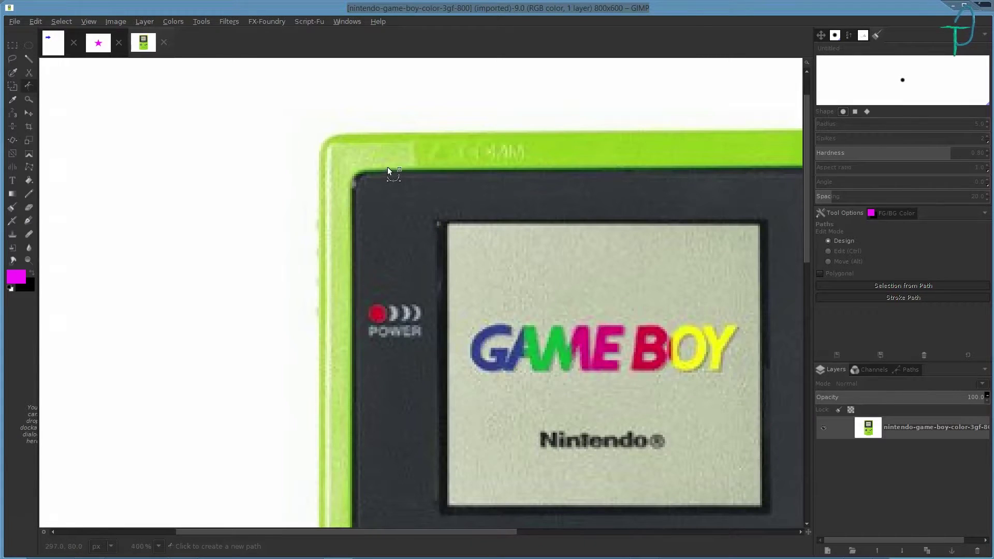
pyautogui.press('+')
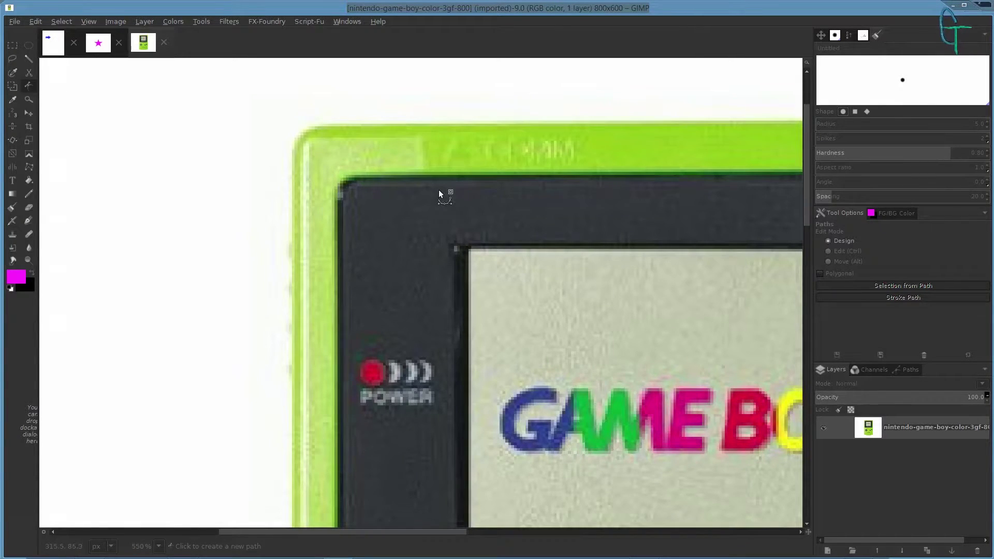
pyautogui.moveTo(439, 189); pyautogui.dragTo(430, 255)
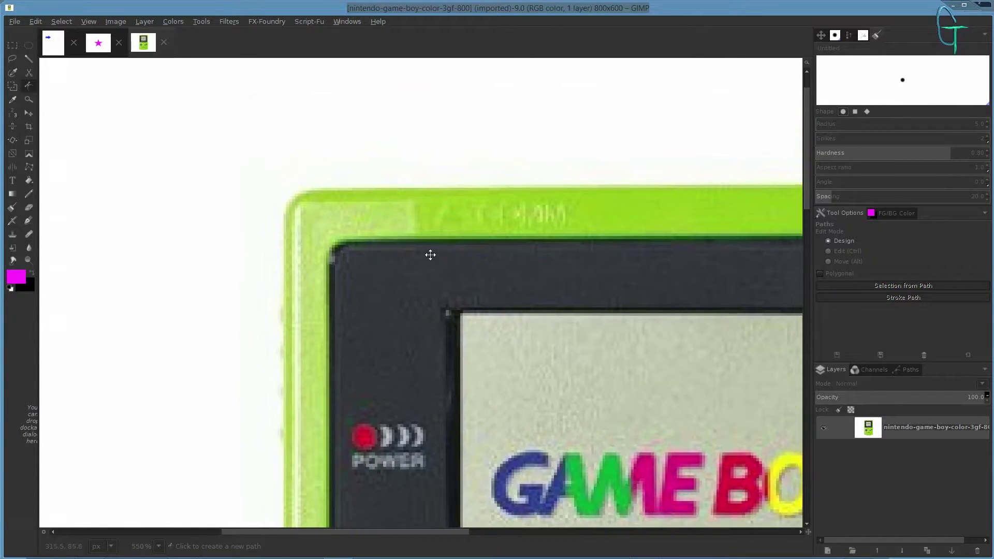
pyautogui.click(285, 309)
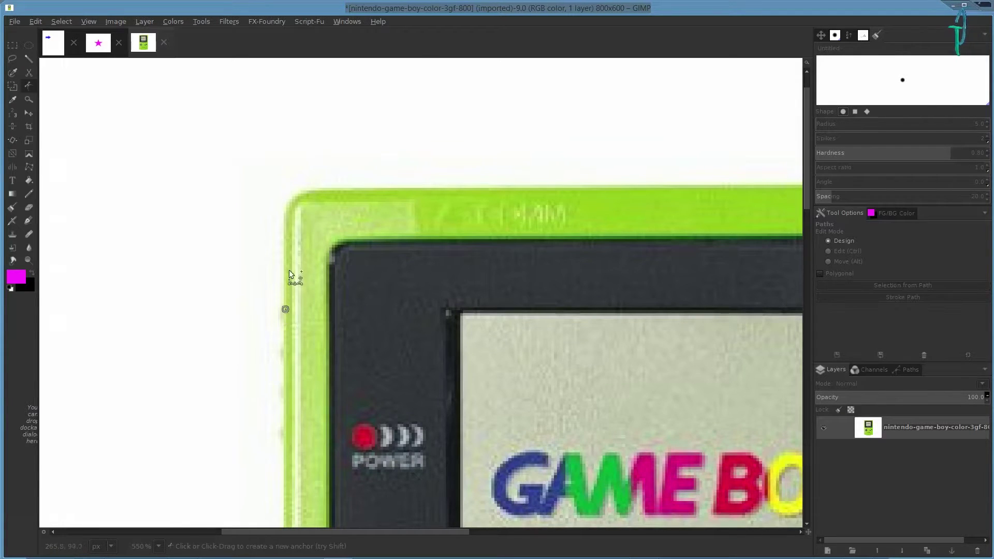
pyautogui.click(285, 211)
pyautogui.moveTo(285, 214); pyautogui.dragTo(406, 156)
pyautogui.hotkey('ctrl', 'z')
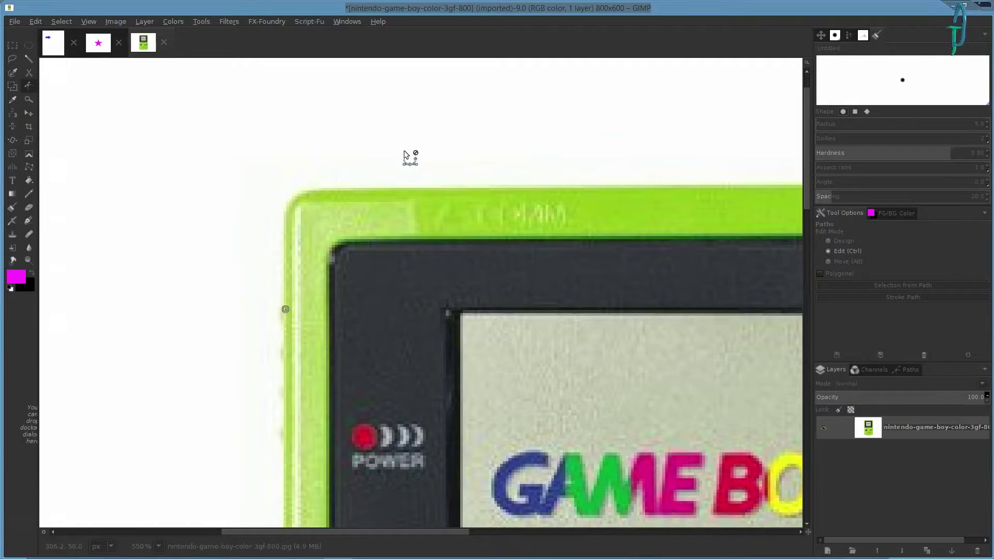
pyautogui.hotkey('ctrl', 'z')
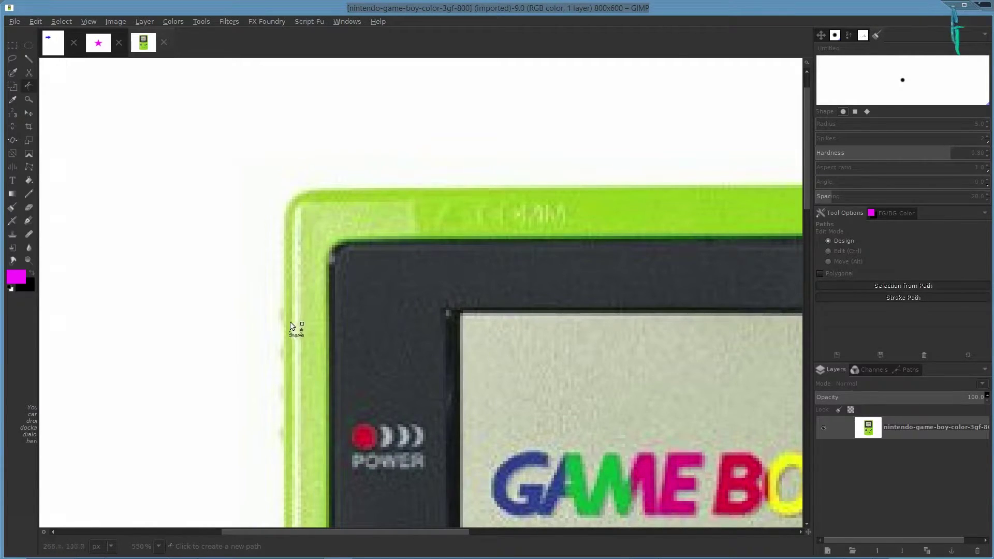
# - Start a path on the Game Boy's left edge and place anchors on both sides of its upper-left corner
pyautogui.click(283, 403)
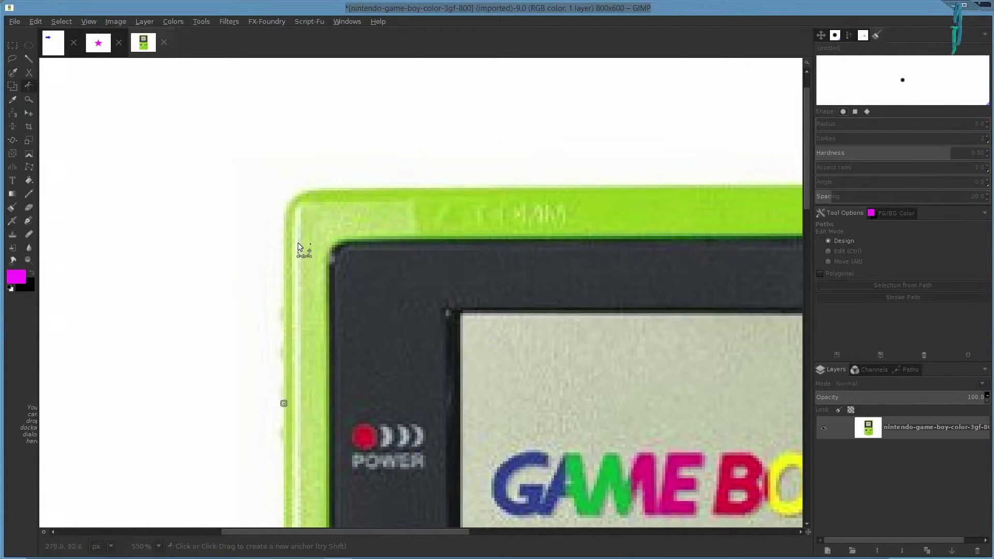
pyautogui.click(284, 211)
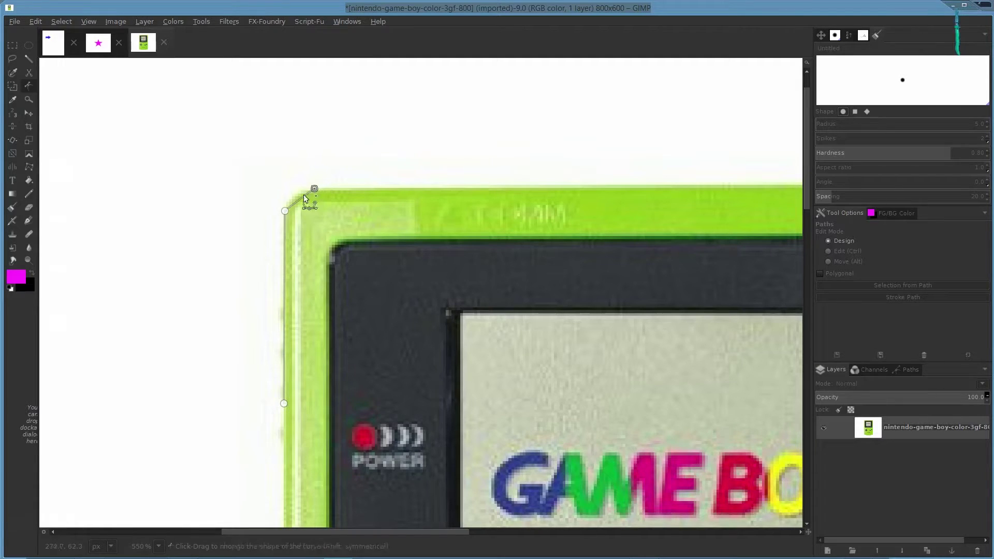
# - Pull handles from the anchor below the upper-left corner so the path segment follows the console's rounded corner
pyautogui.press('ctrl')
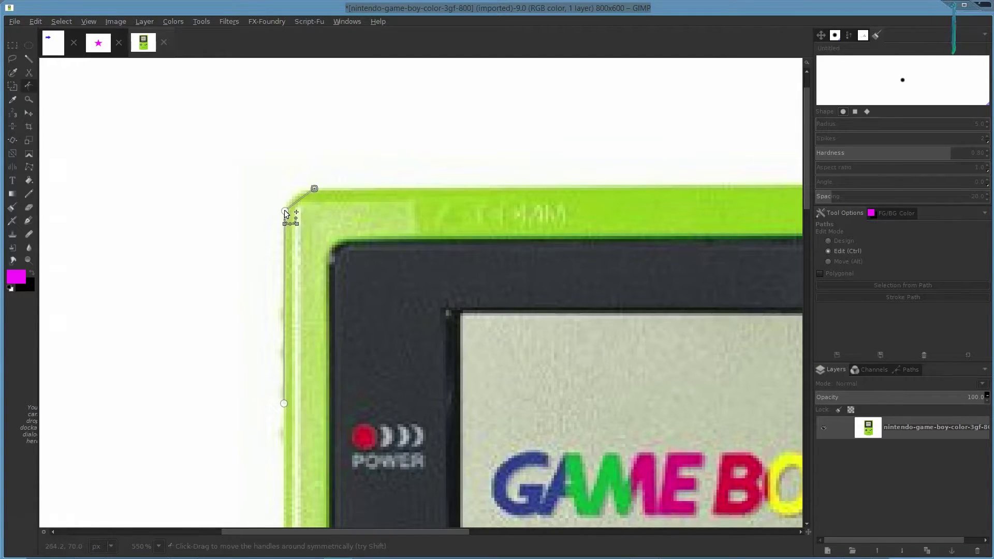
pyautogui.scroll(4, 285, 210)
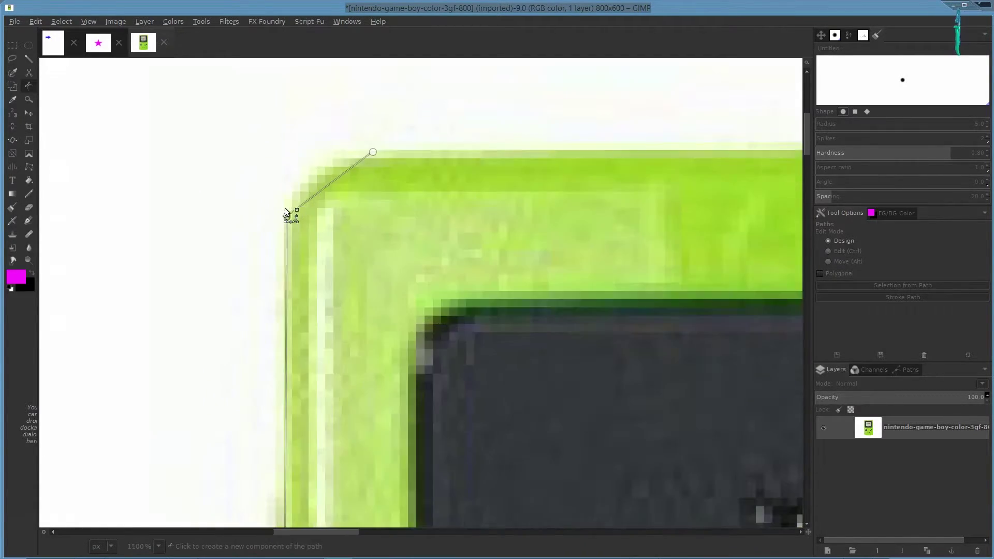
pyautogui.press('ctrl')
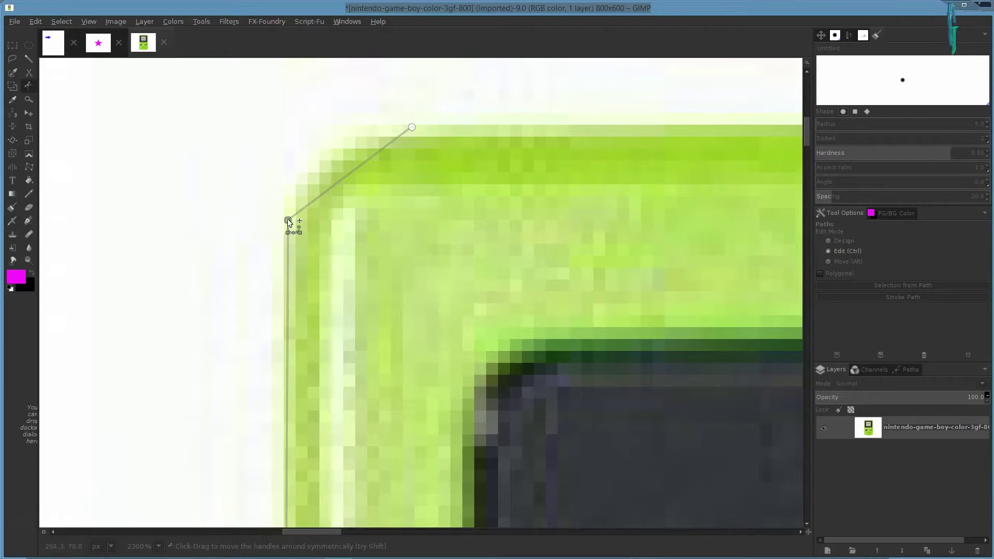
pyautogui.moveTo(288, 197); pyautogui.dragTo(287, 172)
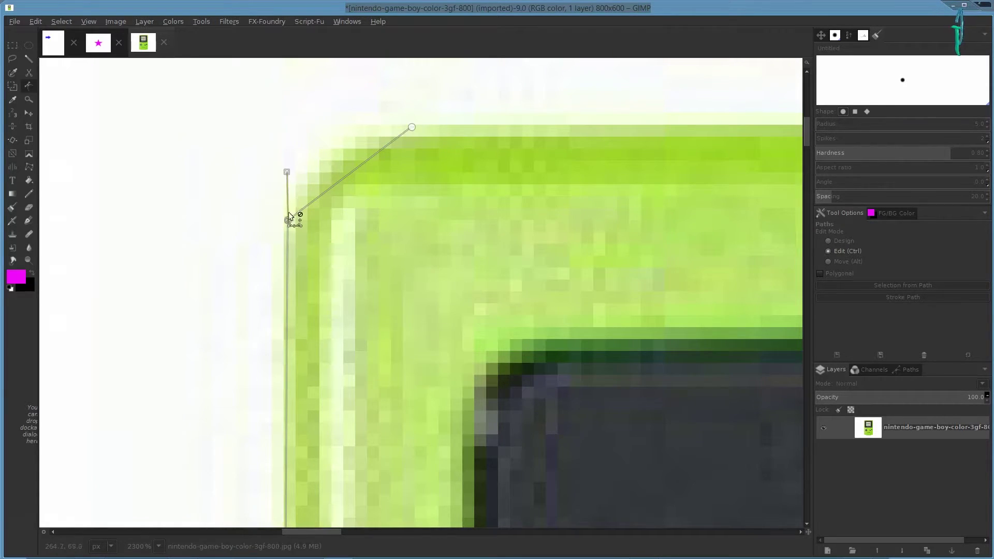
pyautogui.moveTo(287, 221); pyautogui.dragTo(303, 124)
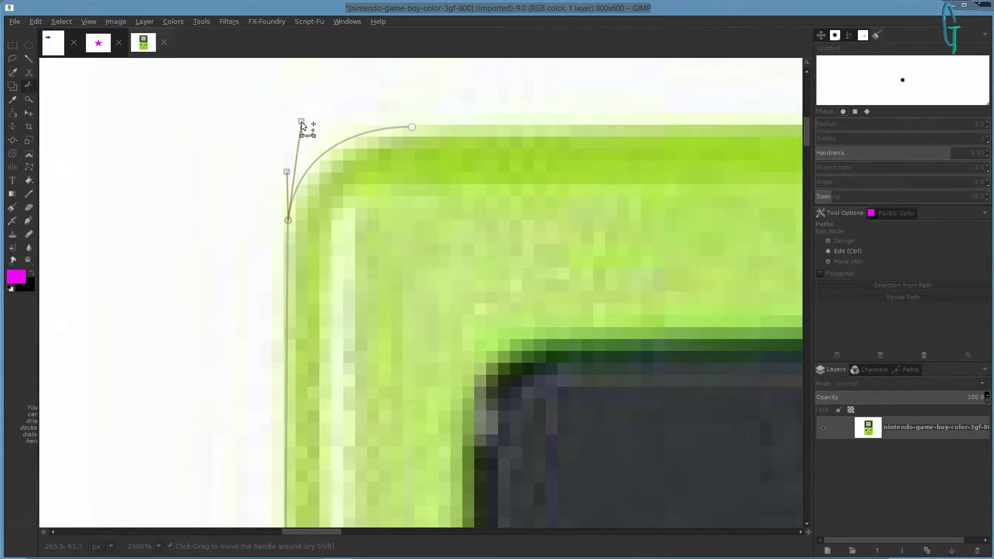
pyautogui.moveTo(287, 172); pyautogui.dragTo(289, 244)
pyautogui.moveTo(301, 122)
pyautogui.mouseDown()
pyautogui.moveTo(293, 130)
pyautogui.moveTo(309, 125)
pyautogui.mouseUp()
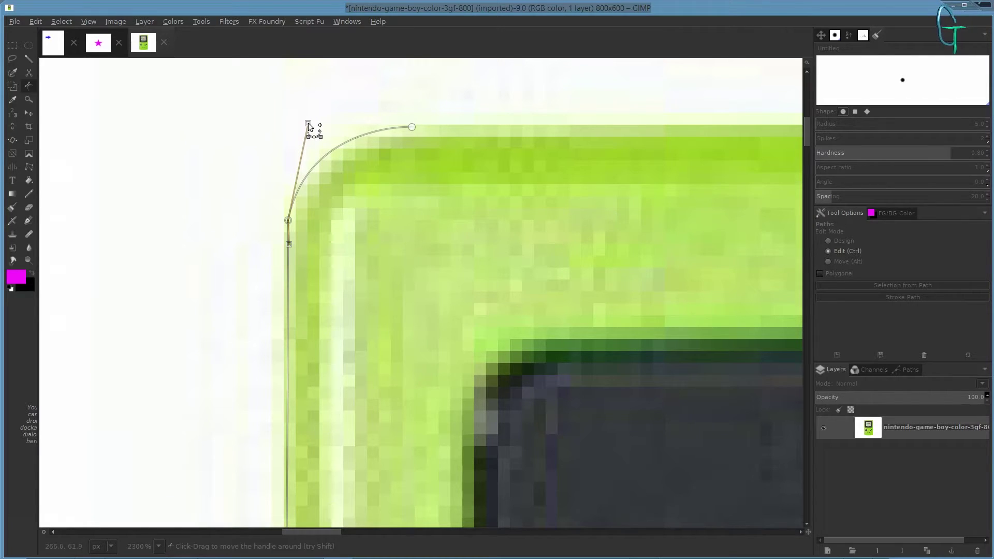
# - Continue the path along the console's top edge with anchors just before and just below the upper-right corner
pyautogui.scroll(-3, 447, 176)
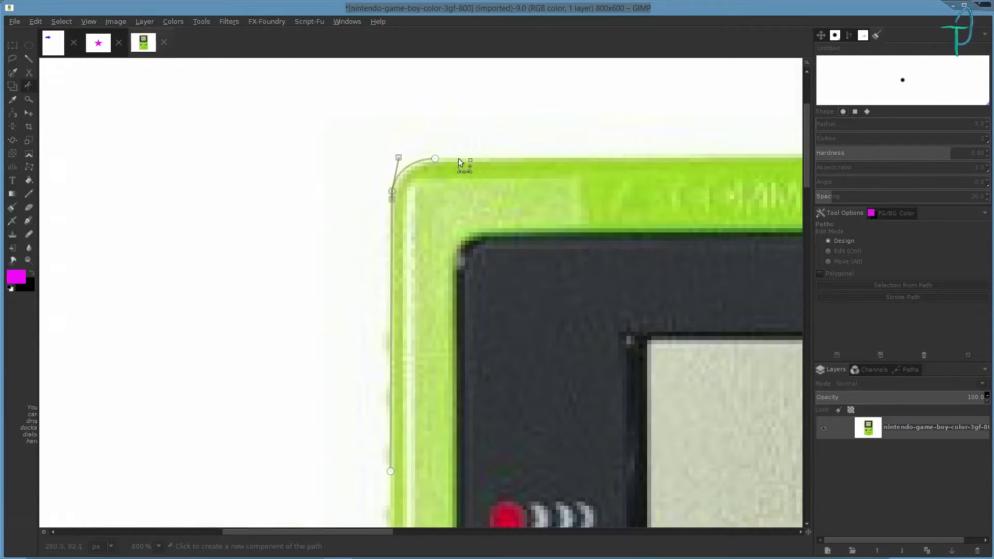
pyautogui.scroll(4, 459, 160)
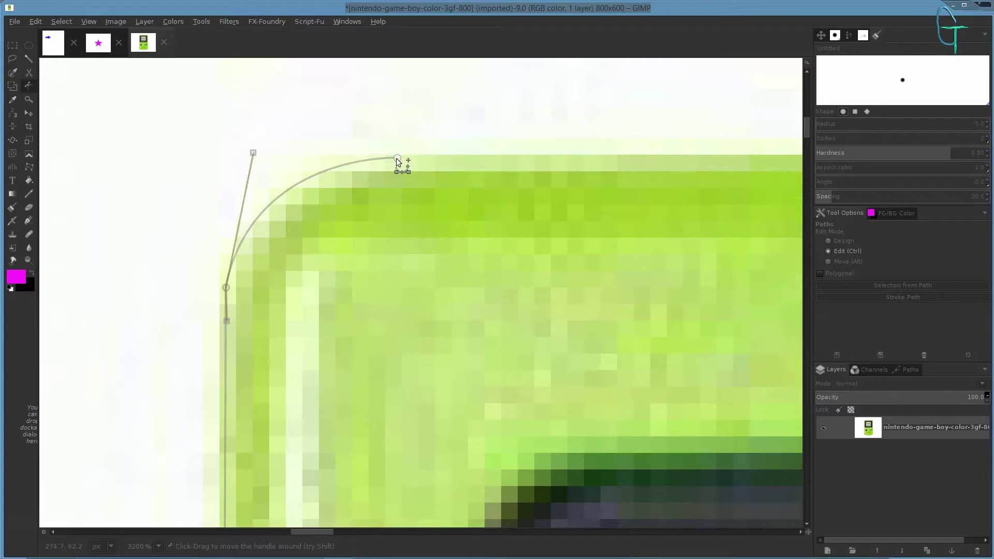
pyautogui.hscroll(5, 582, 202)
pyautogui.hscroll(-2, 253, 193)
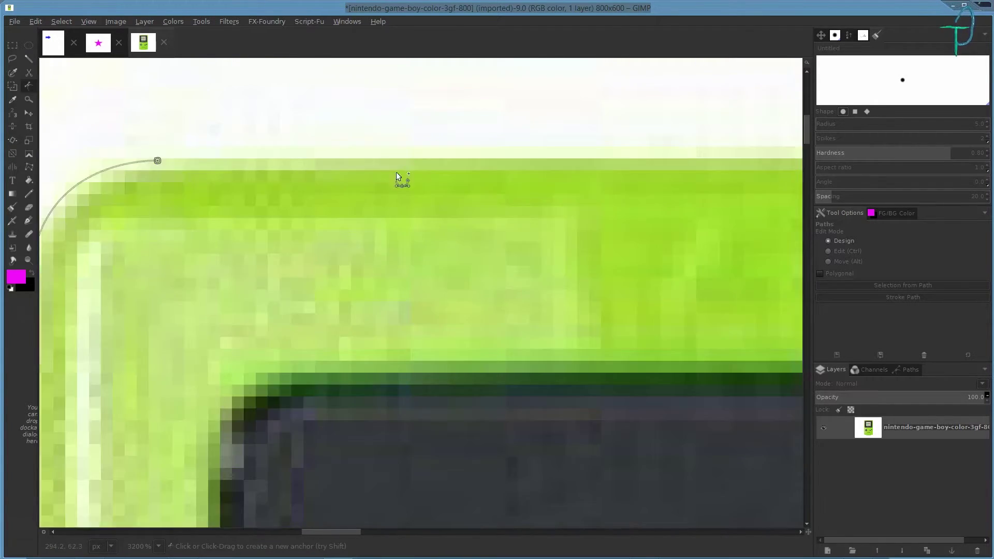
pyautogui.scroll(-6, 394, 169)
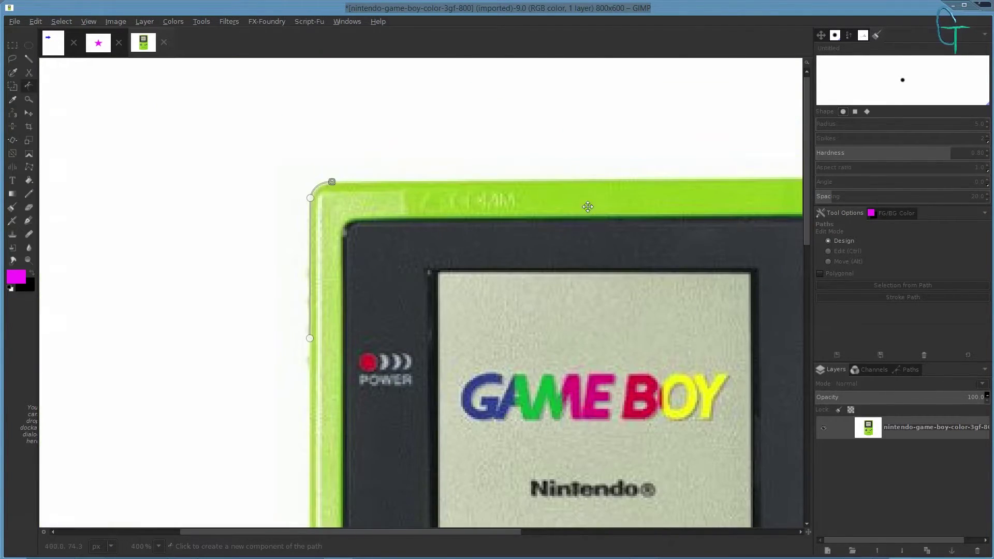
pyautogui.hscroll(4, 588, 206)
pyautogui.click(663, 177)
pyautogui.hscroll(3, 699, 193)
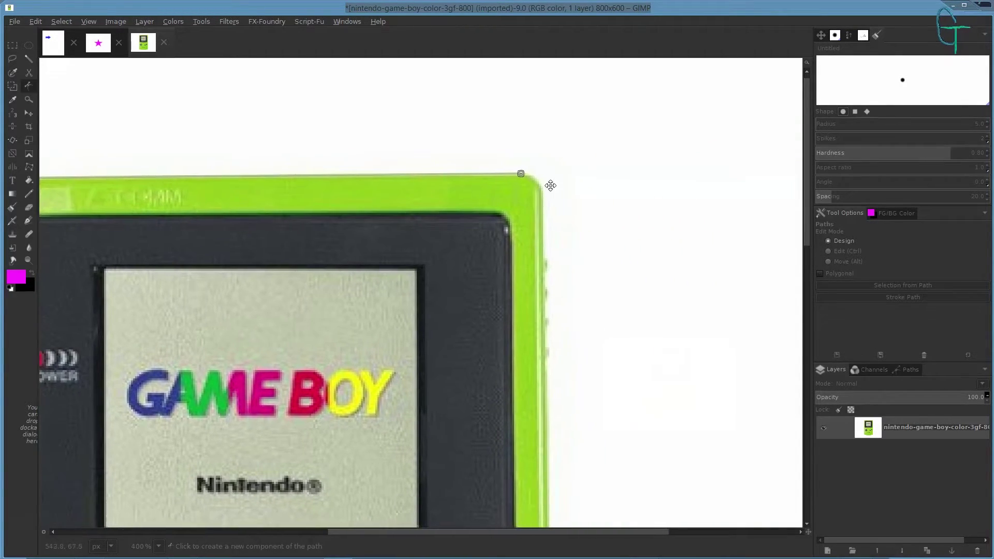
pyautogui.moveTo(551, 185); pyautogui.dragTo(536, 181)
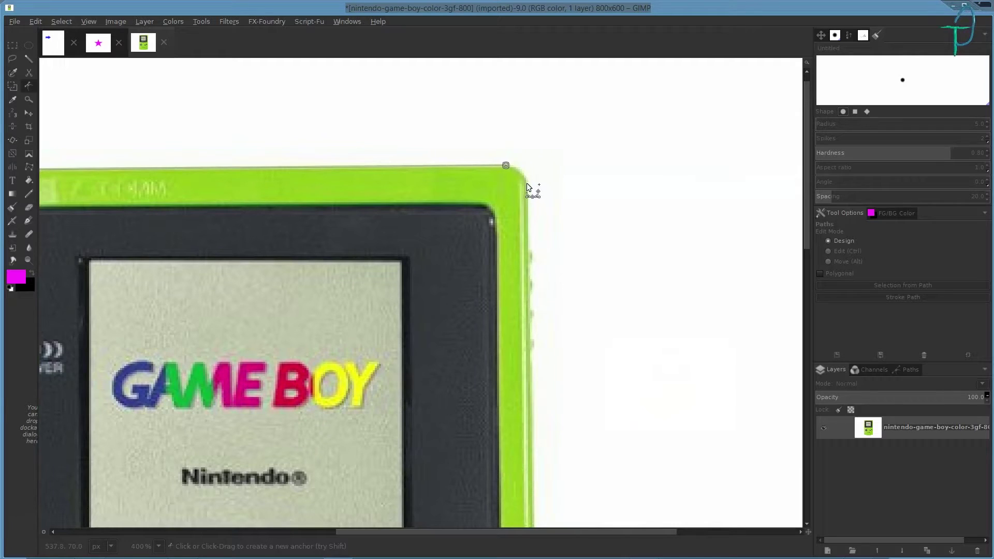
pyautogui.keyDown('ctrl'); pyautogui.scroll(4, 540, 196); pyautogui.keyUp('ctrl')
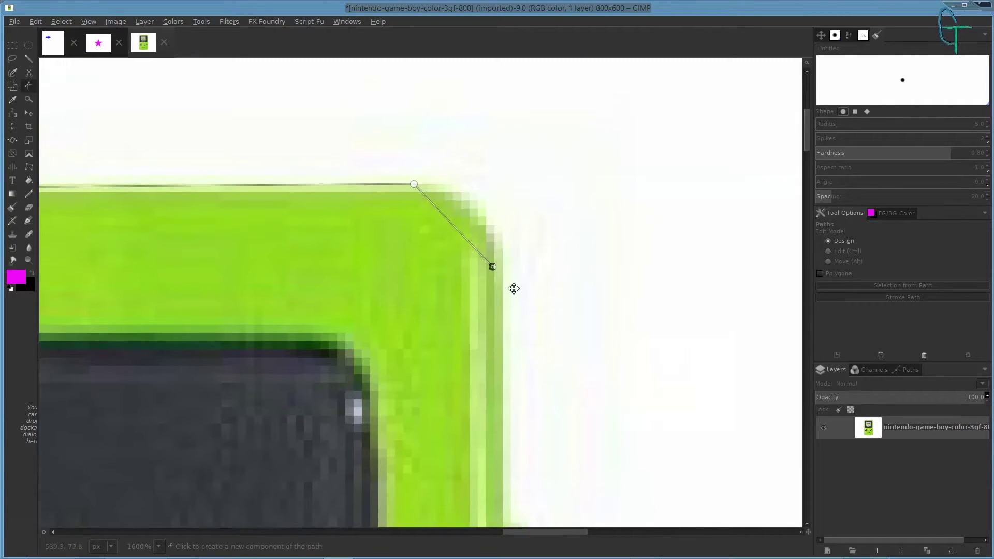
# - Pull handles from both upper-right corner anchors to bend the segment around the rounded corner
pyautogui.keyDown('ctrl'); pyautogui.moveTo(492, 266); pyautogui.dragTo(498, 208); pyautogui.keyUp('ctrl')
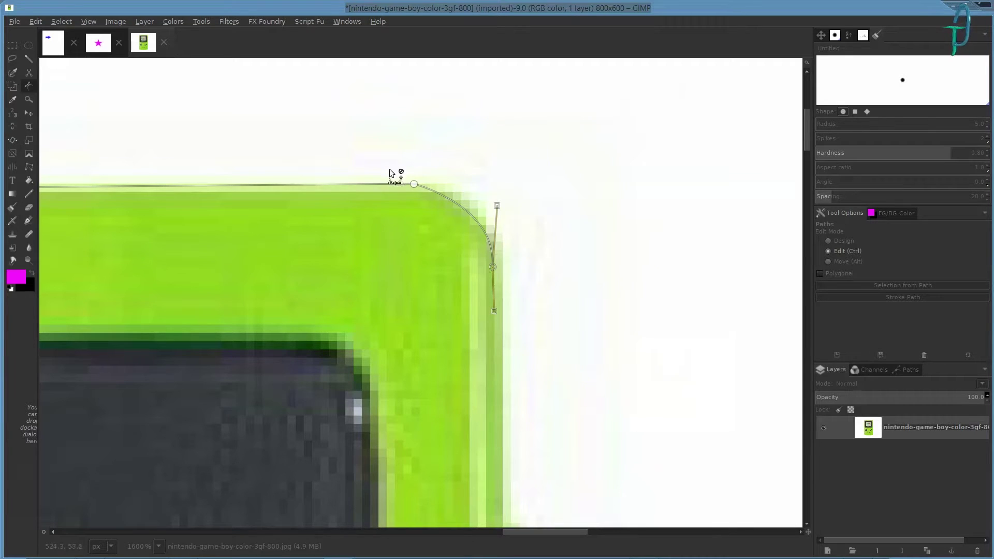
pyautogui.click(415, 184)
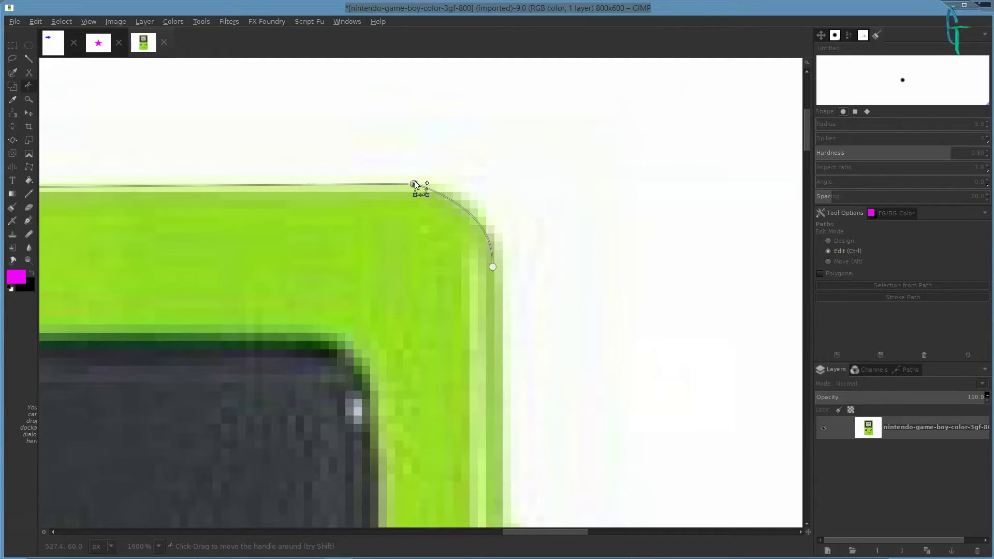
pyautogui.moveTo(414, 184); pyautogui.dragTo(442, 185)
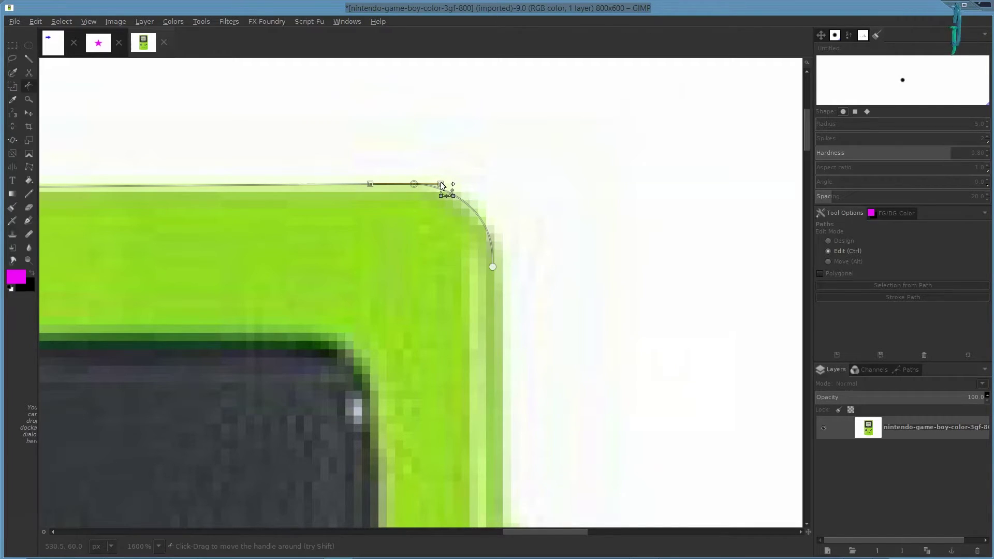
pyautogui.click(493, 267)
# - Extend the path down the console's right edge, placing anchors on both sides of the lower-right corner
pyautogui.keyDown('ctrl'); pyautogui.scroll(-5, 527, 297); pyautogui.keyUp('ctrl')
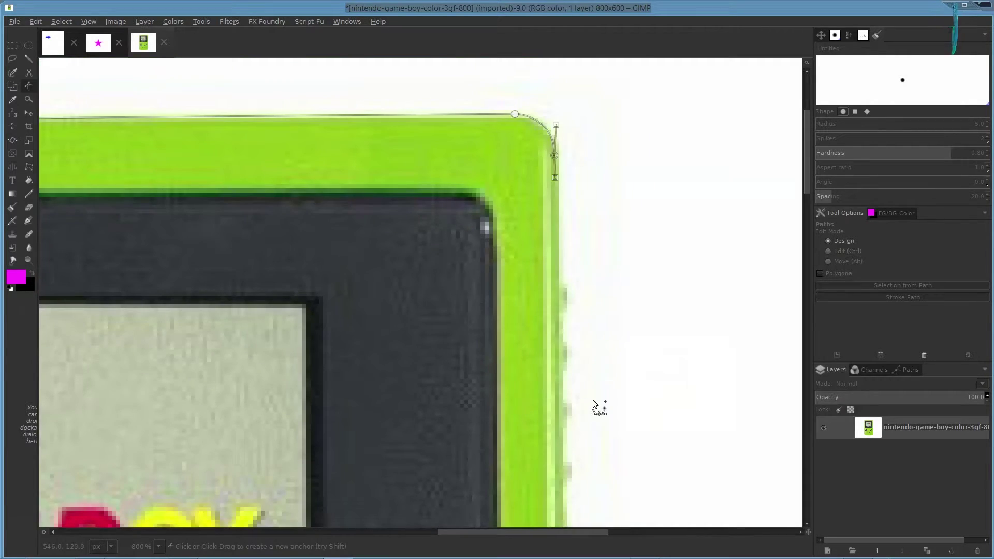
pyautogui.keyDown('ctrl'); pyautogui.scroll(-3, 550, 362); pyautogui.keyUp('ctrl')
pyautogui.scroll(-3, 492, 344)
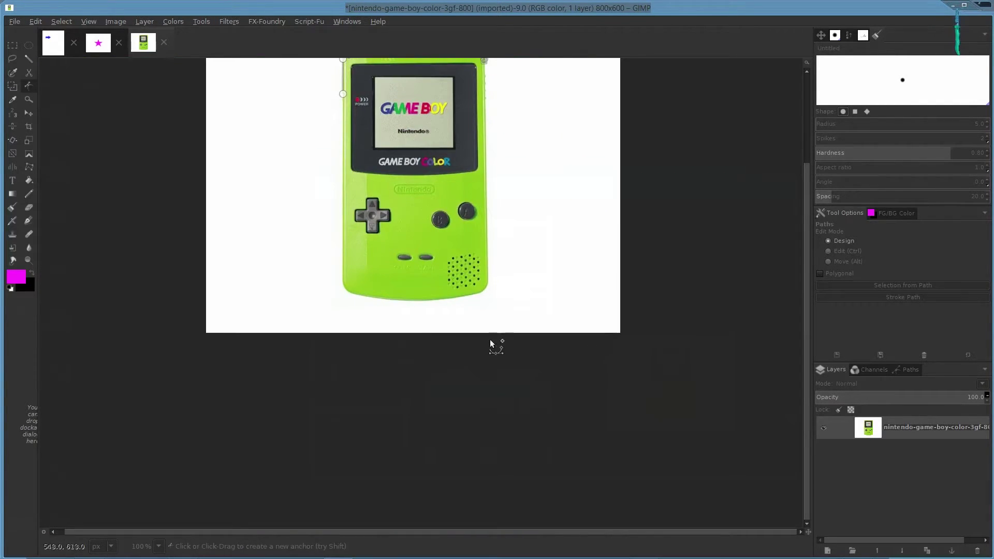
pyautogui.keyDown('ctrl'); pyautogui.scroll(3, 490, 282); pyautogui.keyUp('ctrl')
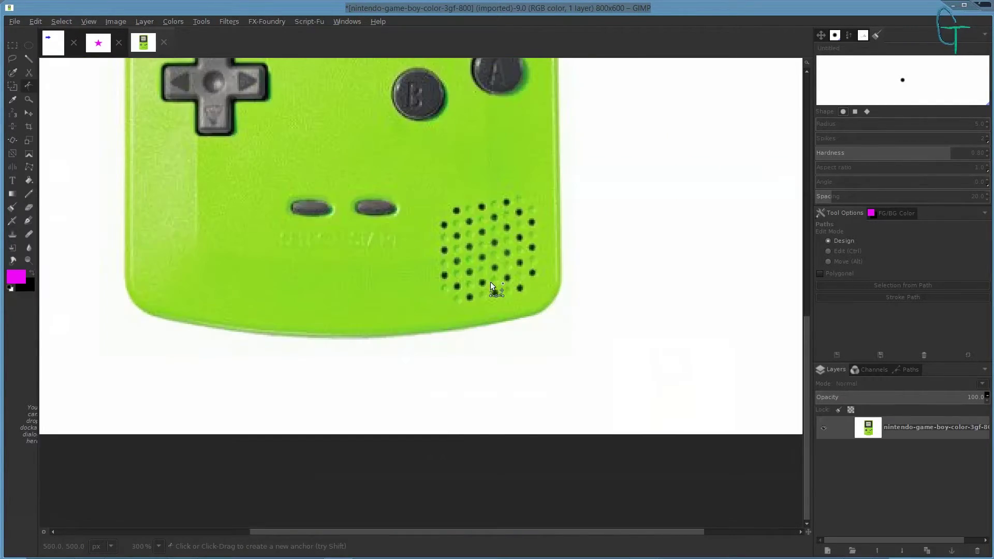
pyautogui.click(559, 284)
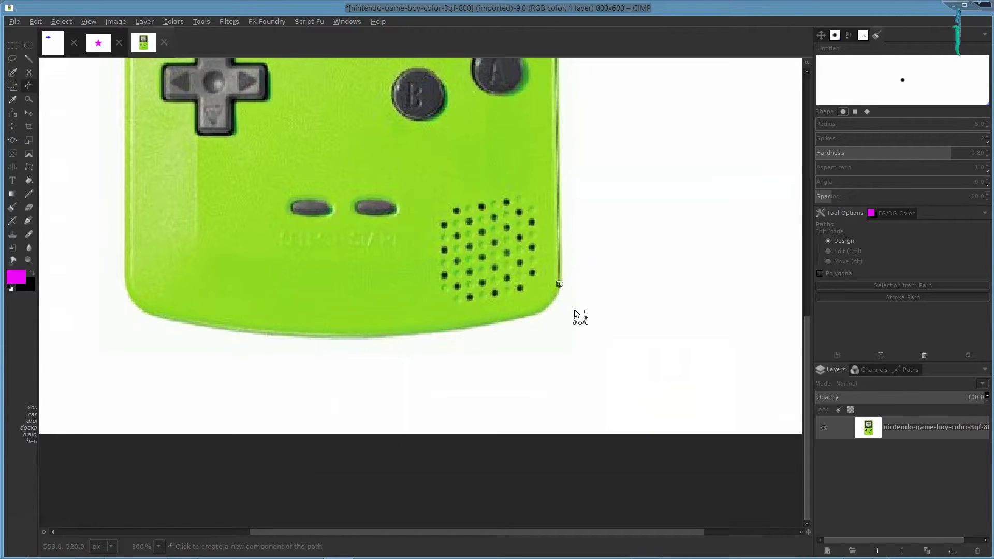
pyautogui.scroll(-2, 577, 313)
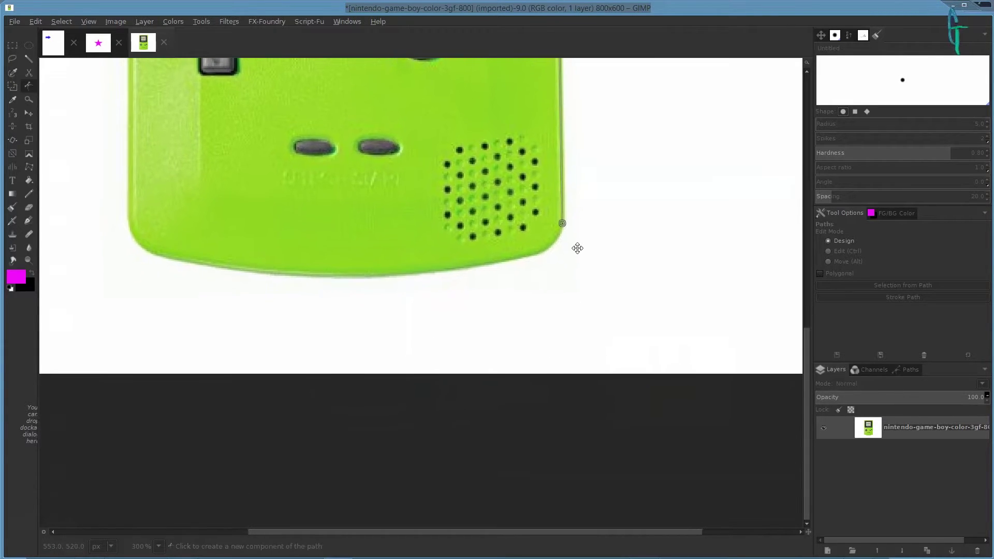
pyautogui.click(541, 248)
# - Adjust the handles of both lower-right corner anchors so the segment curves along the console's rounded corner
pyautogui.keyDown('ctrl'); pyautogui.scroll(4, 551, 242); pyautogui.keyUp('ctrl')
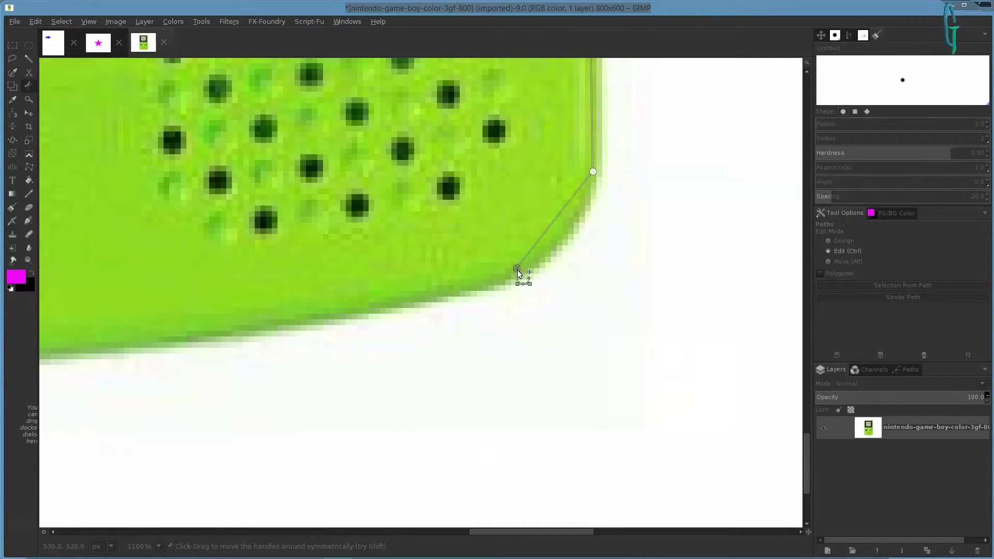
pyautogui.moveTo(517, 269); pyautogui.dragTo(532, 236)
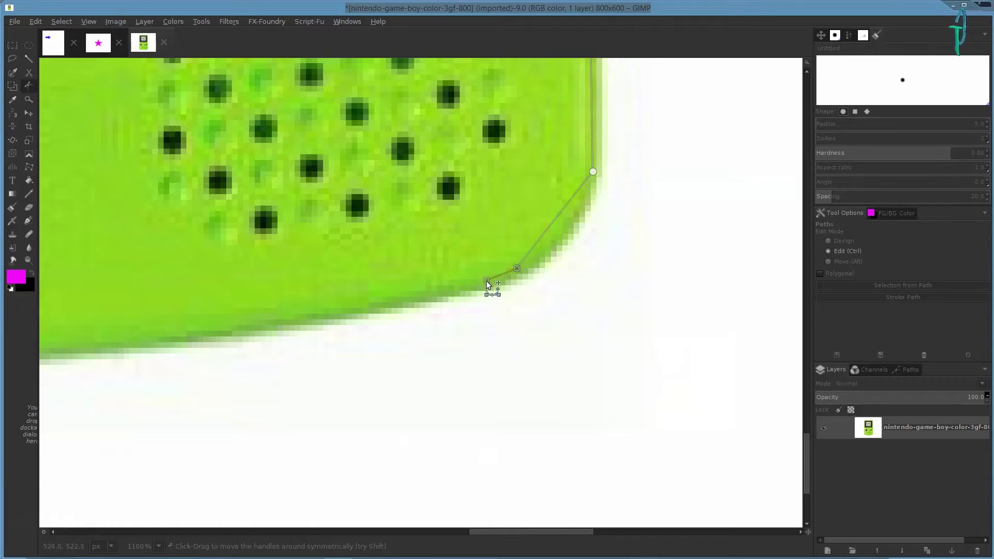
pyautogui.moveTo(518, 270); pyautogui.dragTo(570, 269)
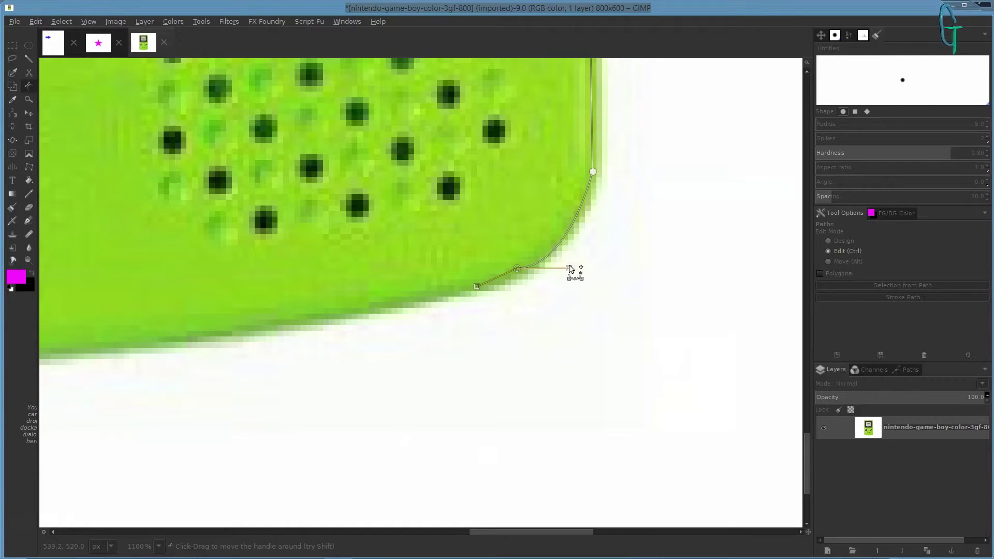
pyautogui.moveTo(594, 172)
pyautogui.mouseDown()
pyautogui.moveTo(597, 147)
pyautogui.moveTo(599, 180)
pyautogui.mouseUp()
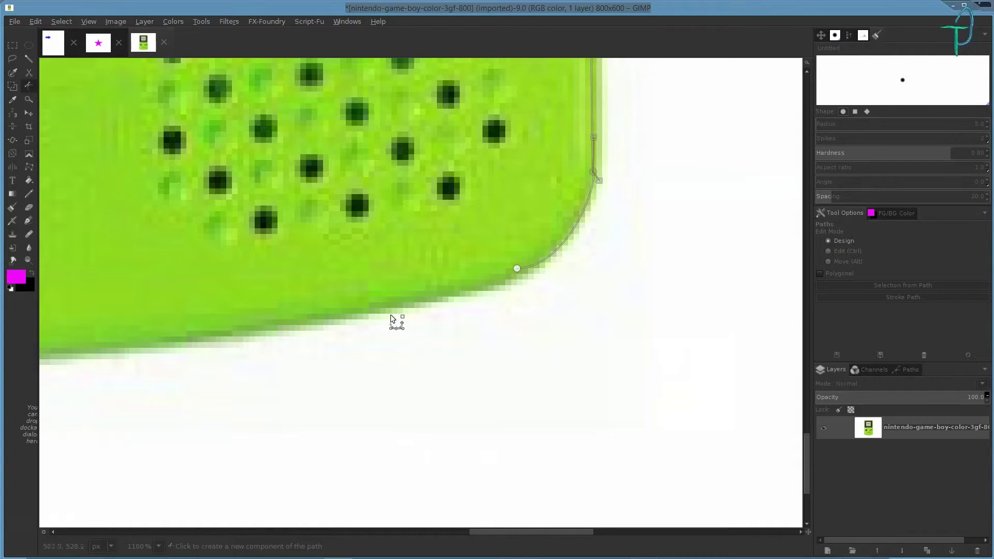
pyautogui.moveTo(518, 270); pyautogui.dragTo(570, 268)
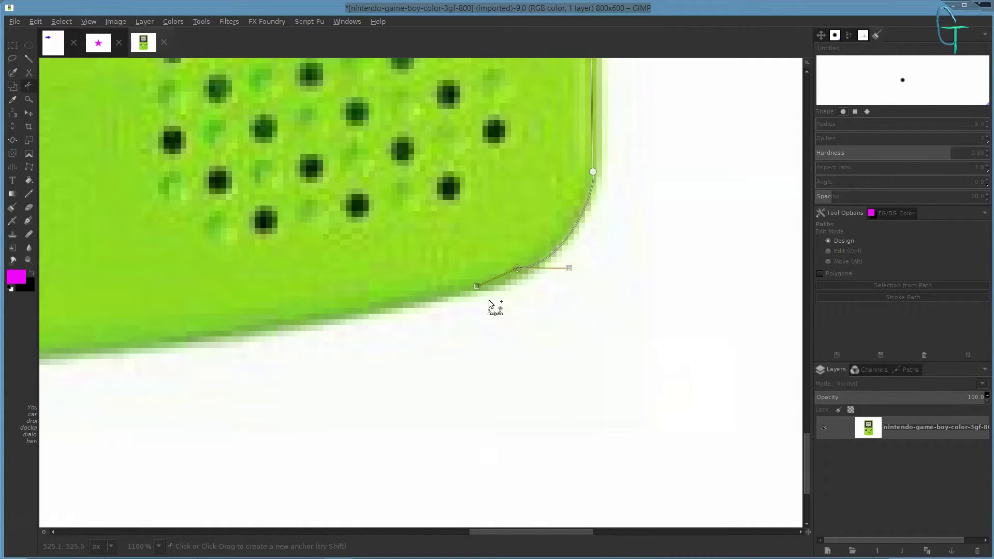
# - Add an anchor on the console's bottom edge a short distance left of the lower-right corner
pyautogui.hscroll(-3, 492, 304)
pyautogui.scroll(-2, 588, 316)
pyautogui.click(543, 304)
# - Add two more anchors leftwards along the curved bottom edge and shift the first of them slightly right
pyautogui.click(478, 311)
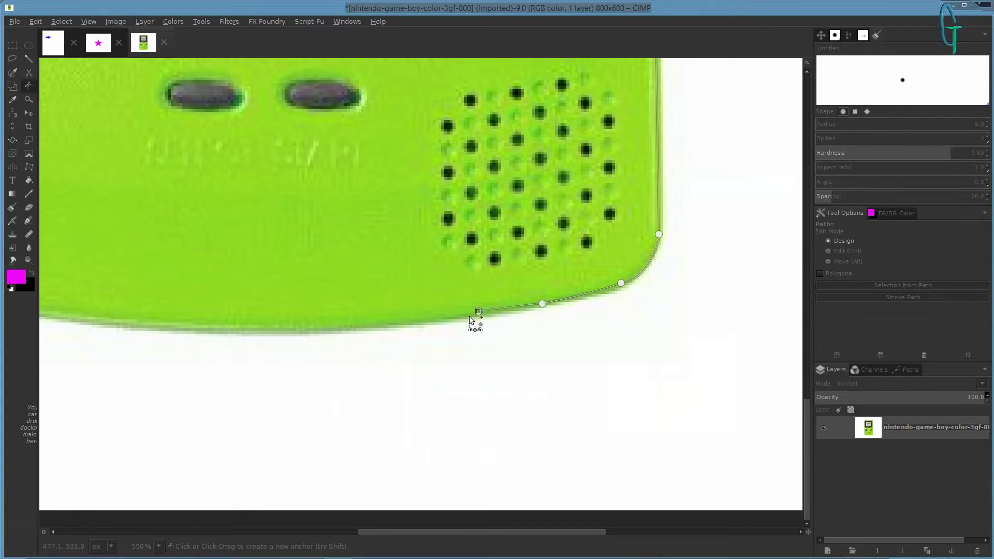
pyautogui.click(442, 320)
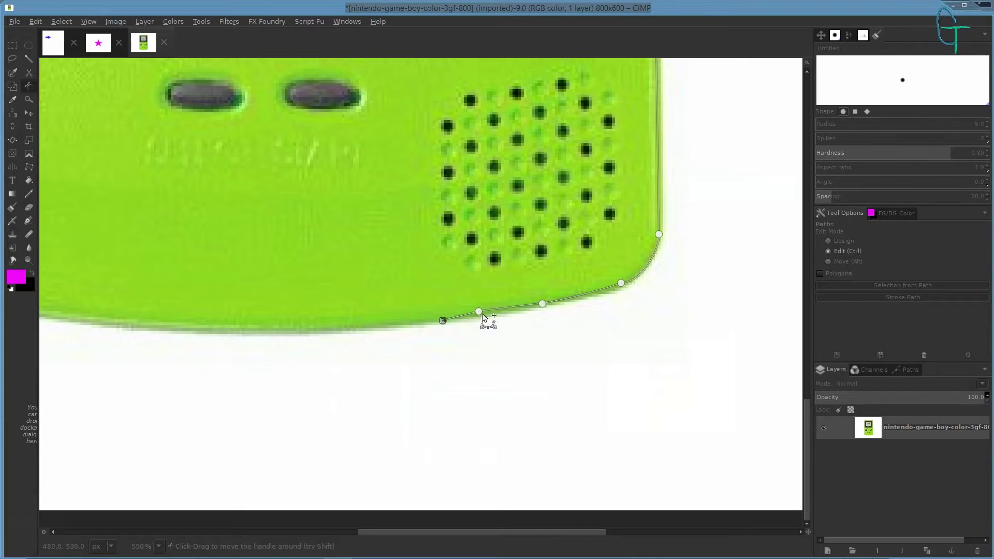
pyautogui.moveTo(478, 311); pyautogui.dragTo(495, 317)
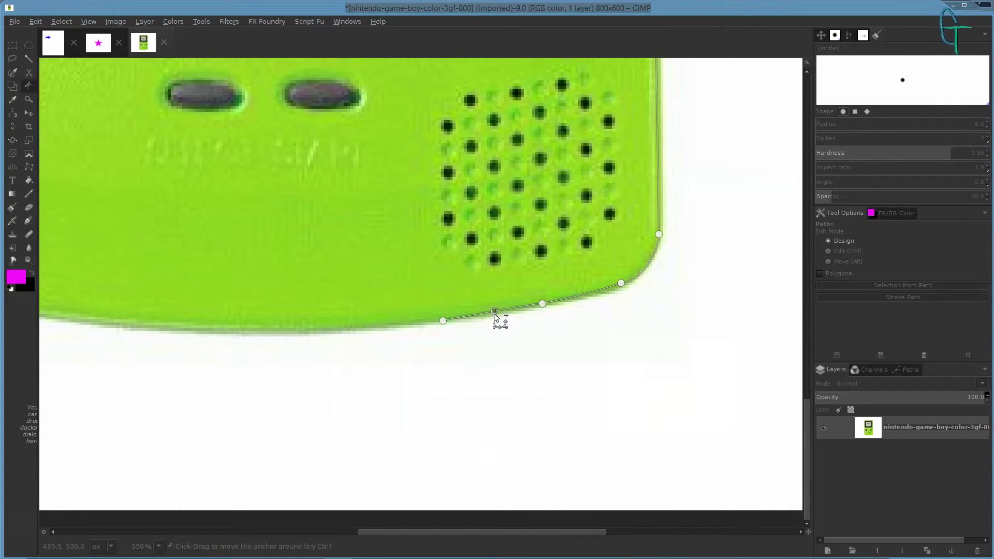
pyautogui.press('alt')
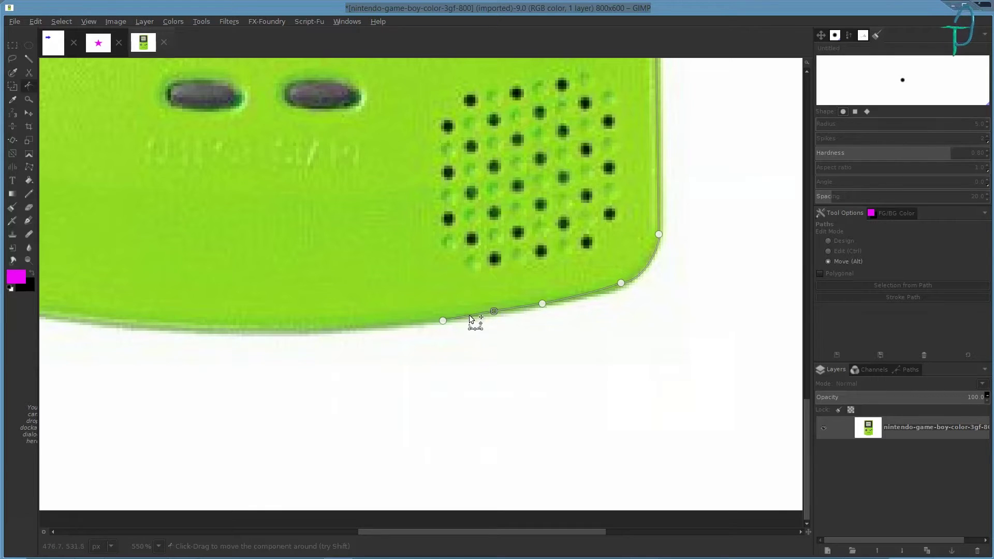
pyautogui.scroll(1, 469, 315)
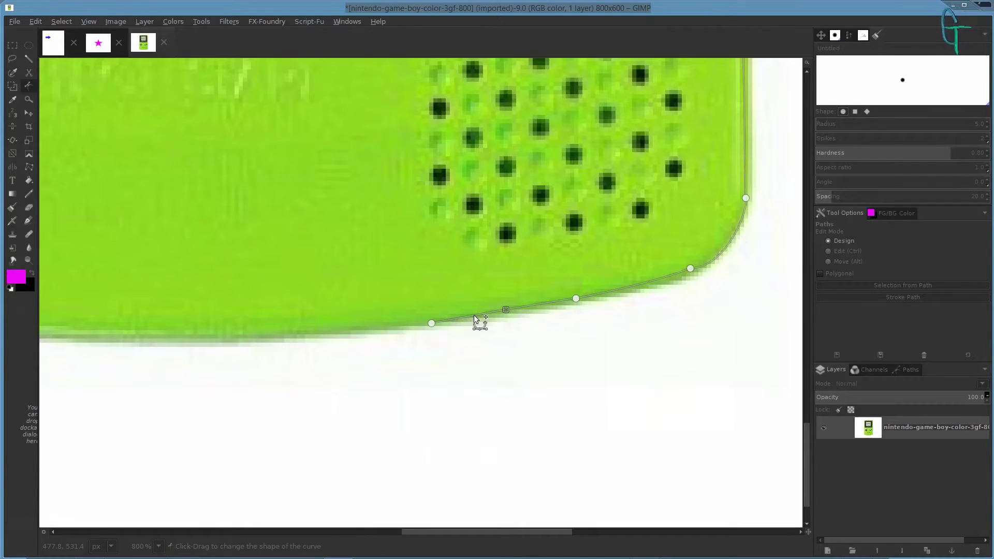
pyautogui.press('ctrl')
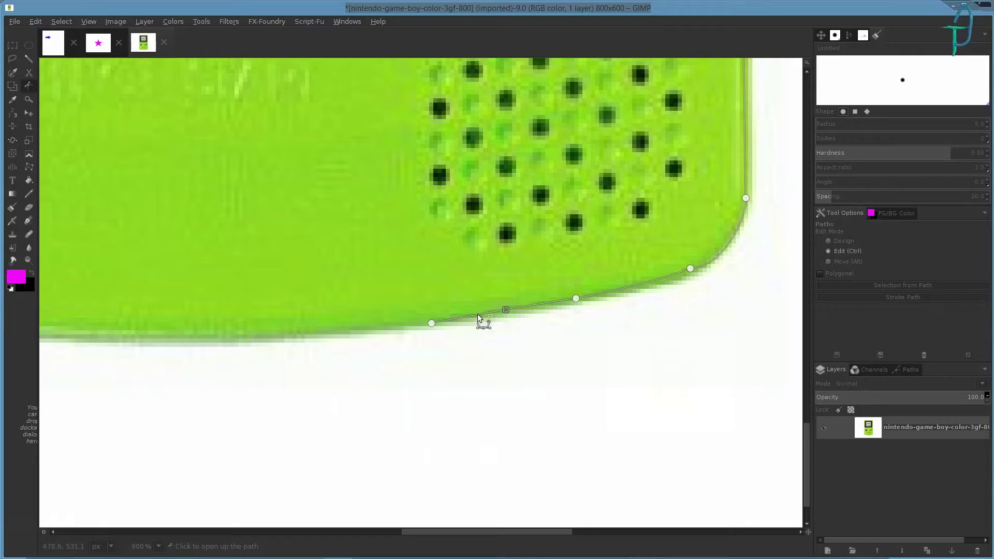
# - Delete the two leftmost anchors from the path on the console's bottom edge
pyautogui.keyDown('ctrl'); pyautogui.keyDown('shift'); pyautogui.click(535, 306); pyautogui.keyUp('shift'); pyautogui.keyUp('ctrl')
pyautogui.keyDown('ctrl'); pyautogui.keyDown('shift'); pyautogui.click(506, 310); pyautogui.keyUp('shift'); pyautogui.keyUp('ctrl')
pyautogui.keyDown('ctrl'); pyautogui.keyDown('shift'); pyautogui.click(432, 323); pyautogui.keyUp('shift'); pyautogui.keyUp('ctrl')
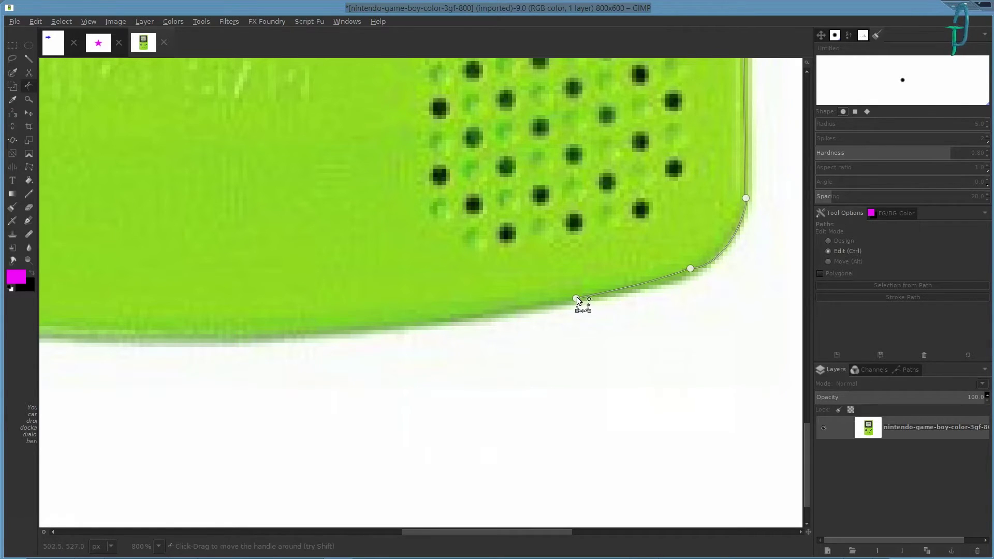
# - Add two anchors leftwards along the console's bottom edge and nudge the path slightly right onto the edge
pyautogui.click(470, 318)
pyautogui.click(411, 327)
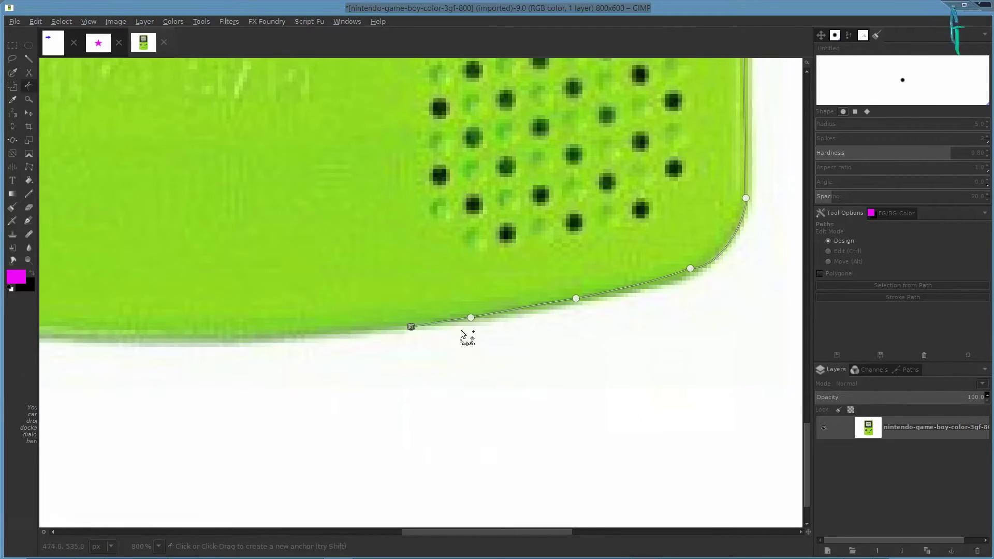
pyautogui.moveTo(411, 328)
pyautogui.mouseDown()
pyautogui.moveTo(422, 358)
pyautogui.moveTo(303, 271)
pyautogui.moveTo(355, 332)
pyautogui.moveTo(438, 339)
pyautogui.moveTo(414, 327)
pyautogui.mouseUp()
pyautogui.press('2')
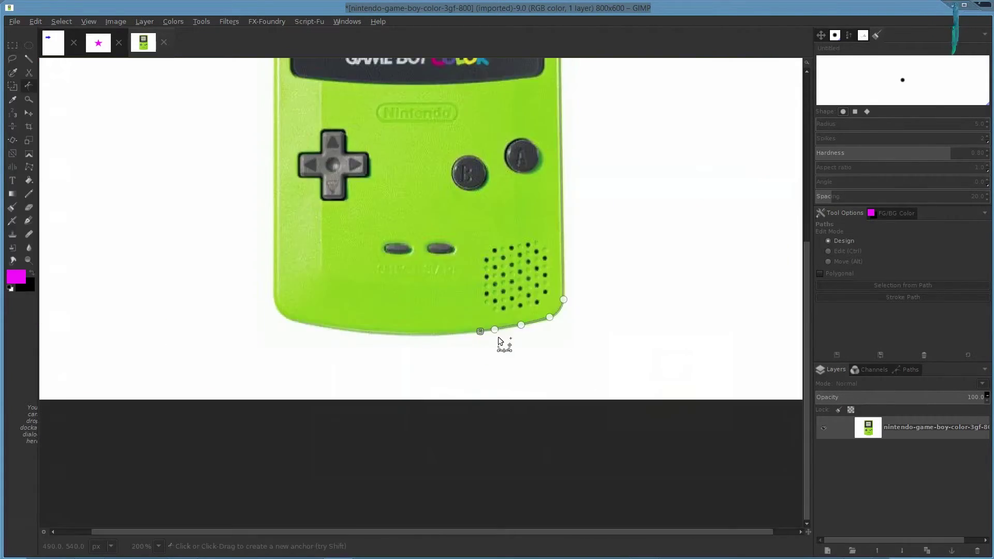
pyautogui.moveTo(480, 335)
pyautogui.mouseDown()
pyautogui.moveTo(507, 378)
pyautogui.moveTo(496, 346)
pyautogui.moveTo(527, 349)
pyautogui.moveTo(542, 312)
pyautogui.moveTo(497, 351)
pyautogui.moveTo(479, 314)
pyautogui.moveTo(503, 317)
pyautogui.moveTo(481, 331)
pyautogui.mouseUp()
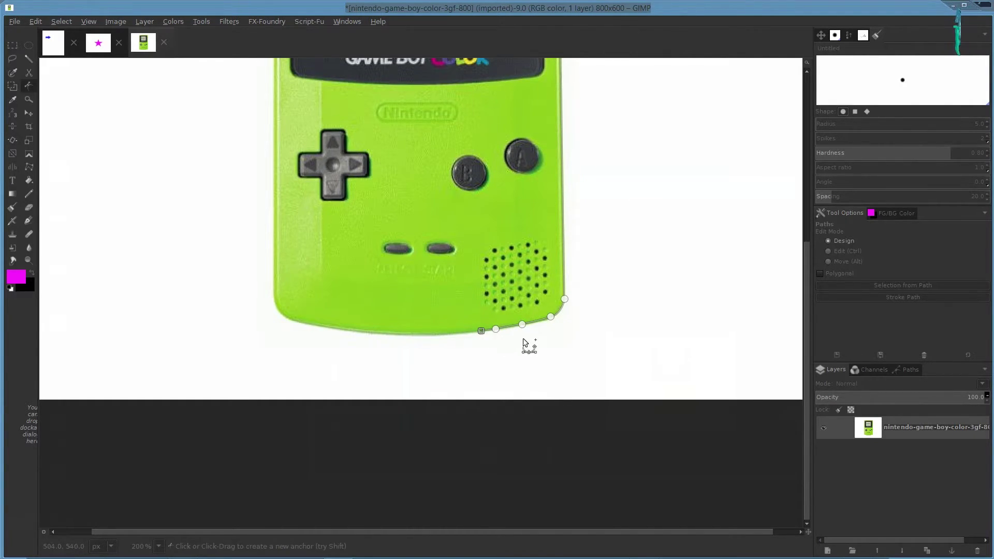
# - Continue the path with seven more anchors leftwards along the curved bottom edge, ending just short of the lower-left corner
pyautogui.scroll(2, 524, 340)
pyautogui.scroll(1, 456, 334)
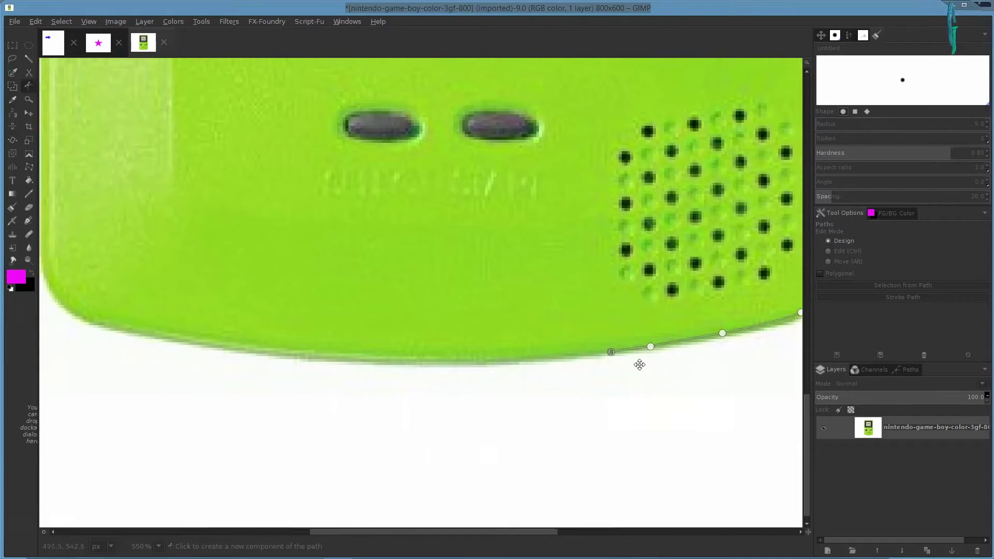
pyautogui.hscroll(-2, 616, 404)
pyautogui.click(565, 403)
pyautogui.click(478, 404)
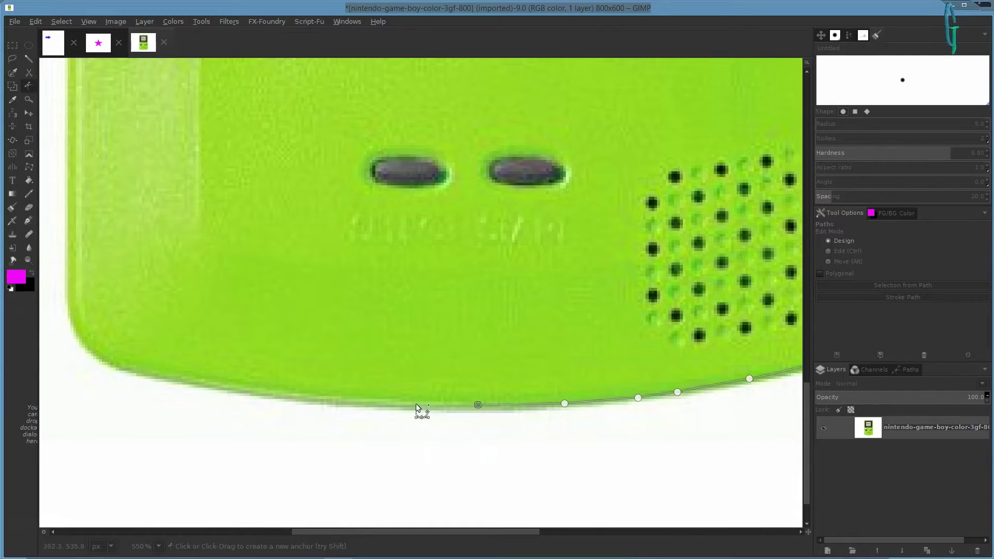
pyautogui.click(390, 403)
pyautogui.click(330, 399)
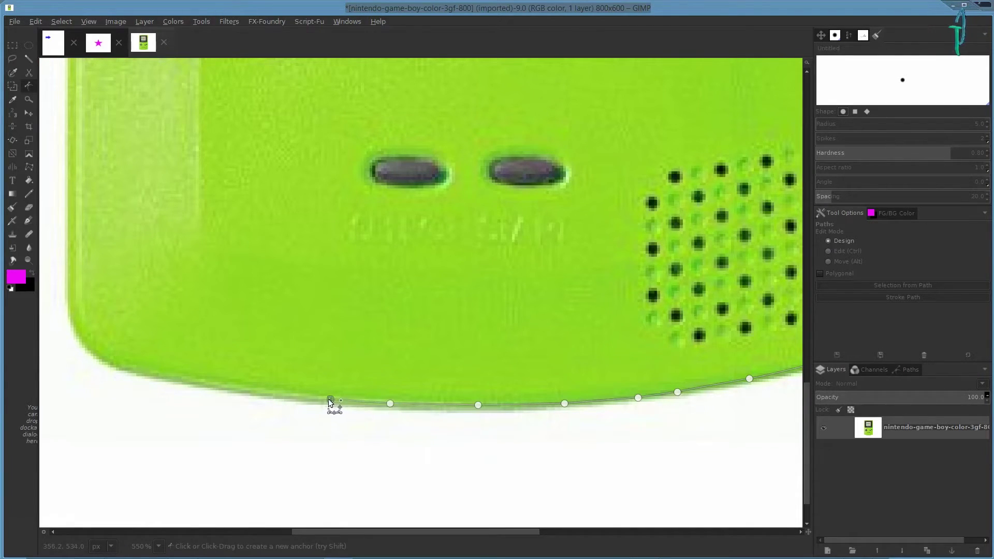
pyautogui.click(256, 393)
pyautogui.click(212, 387)
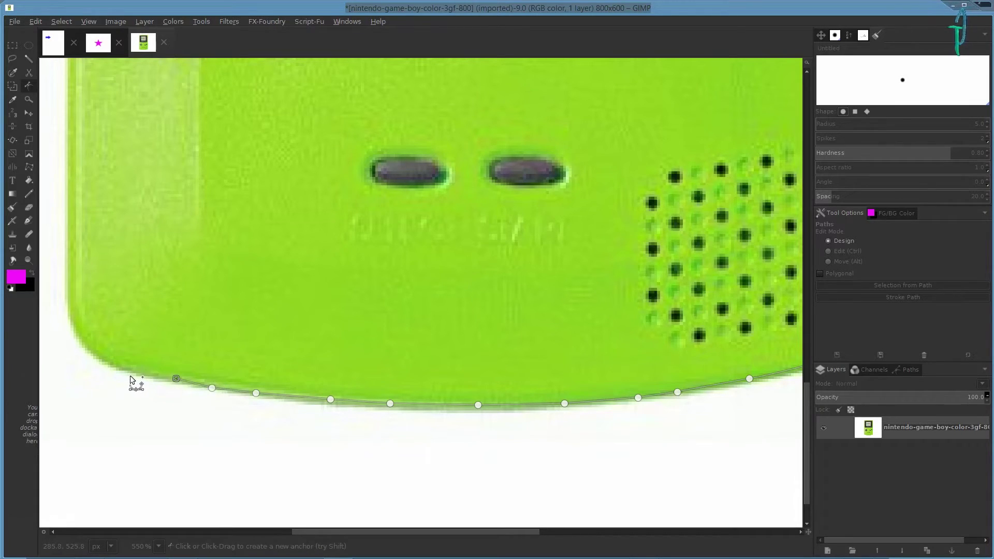
pyautogui.click(159, 377)
# - Curve the path around the console's rounded lower-left corner and add an anchor on the left edge just above it
pyautogui.moveTo(113, 368); pyautogui.dragTo(71, 325)
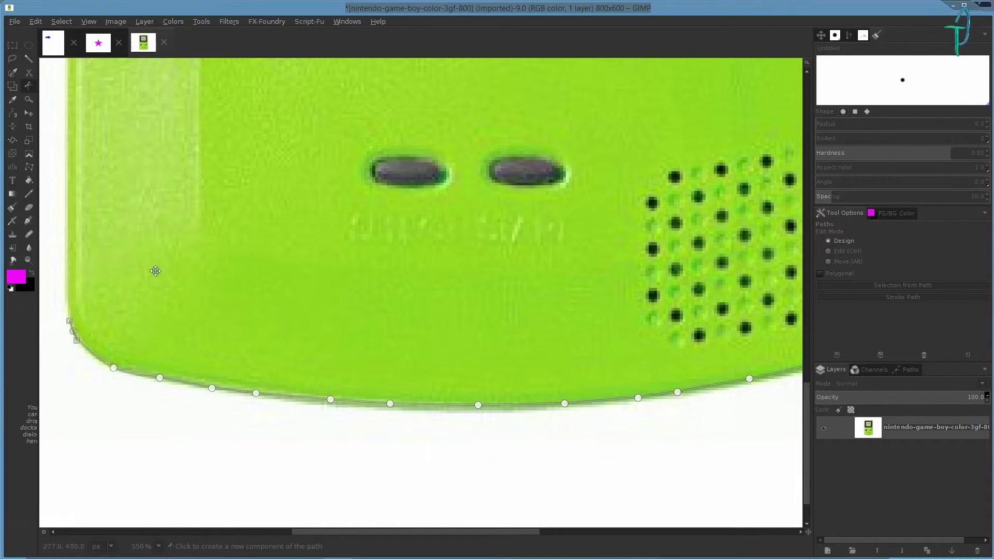
pyautogui.scroll(3, 148, 264)
pyautogui.hscroll(-5, 310, 340)
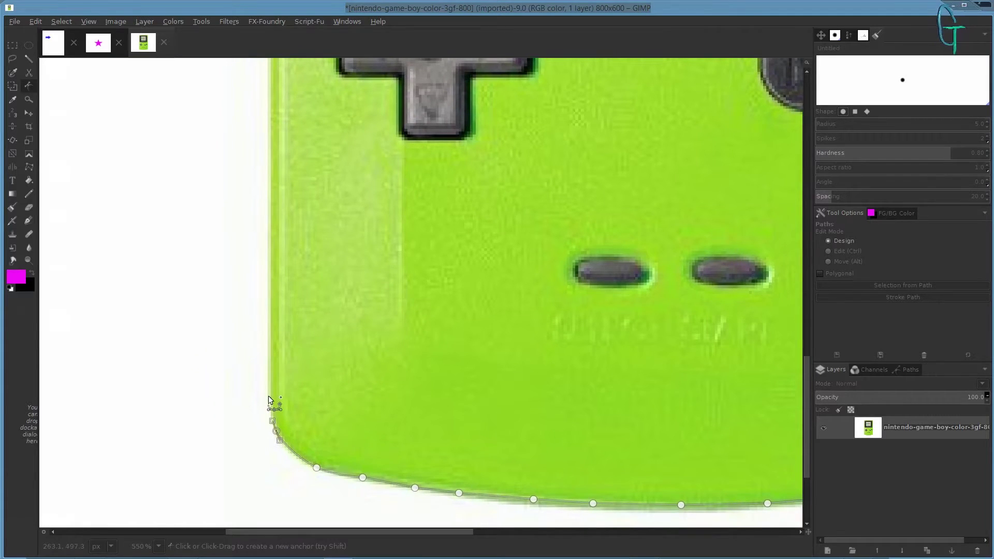
pyautogui.click(270, 374)
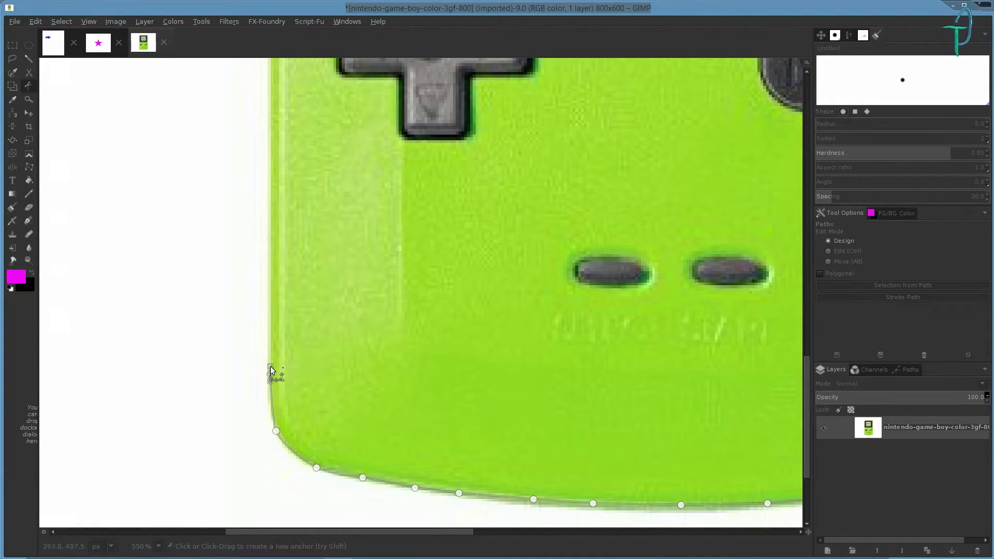
# - Close the path by connecting its open endpoint on the upper left edge with the last anchor above the lower-left corner
pyautogui.scroll(3, 323, 280)
pyautogui.keyDown('ctrl'); pyautogui.scroll(-3, 326, 288); pyautogui.keyUp('ctrl')
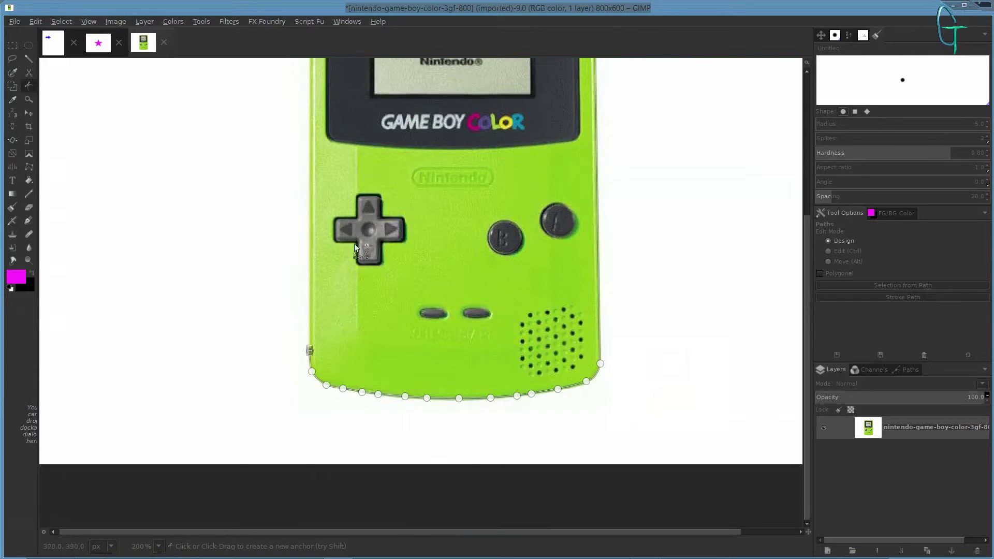
pyautogui.scroll(5, 346, 247)
pyautogui.press('ctrl')
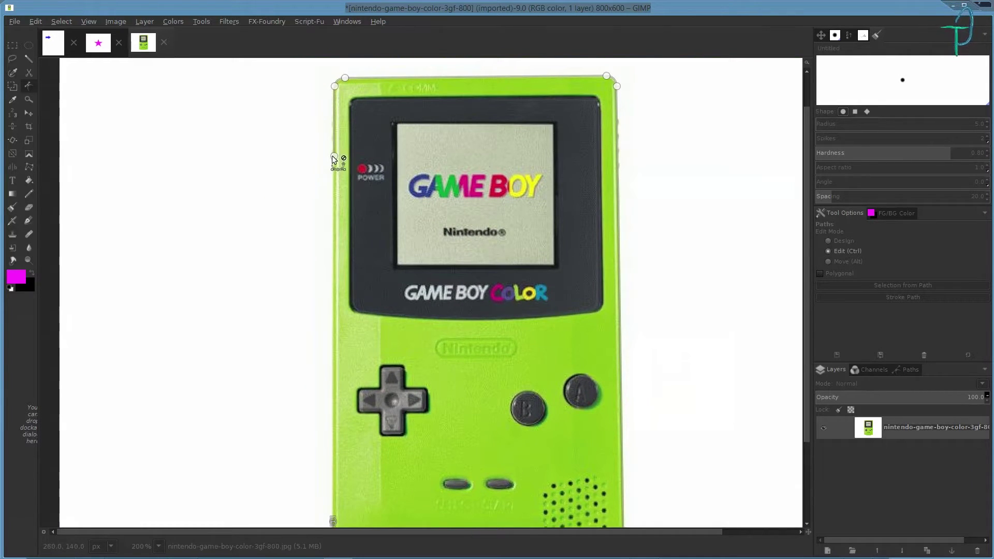
pyautogui.click(333, 157)
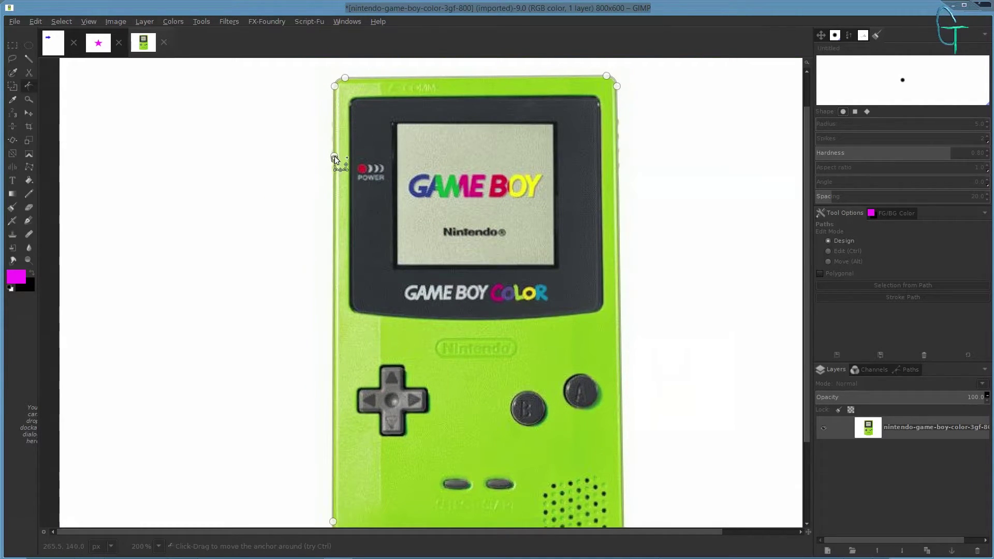
pyautogui.hotkey('ctrl', 'z')
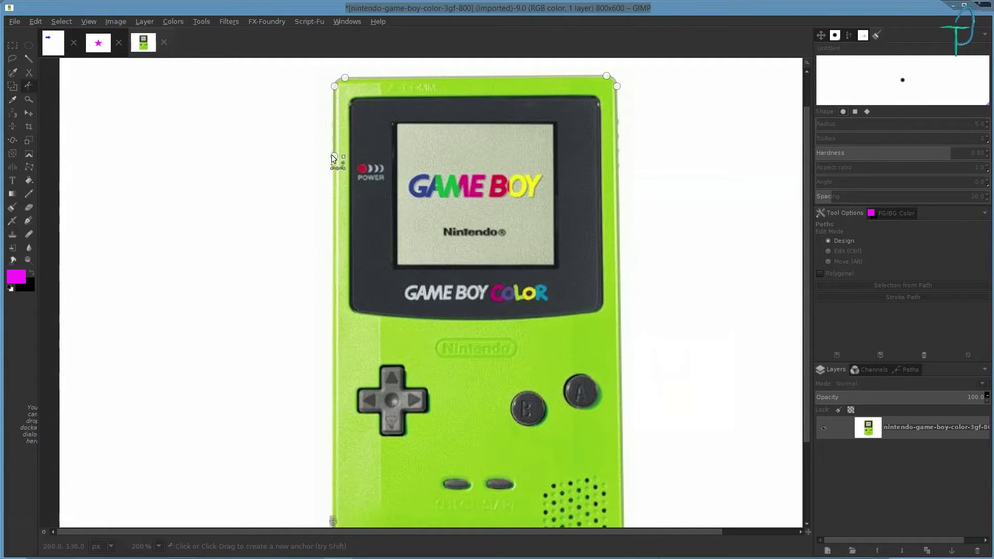
pyautogui.click(334, 155)
pyautogui.keyDown('ctrl'); pyautogui.scroll(7, 333, 155); pyautogui.keyUp('ctrl')
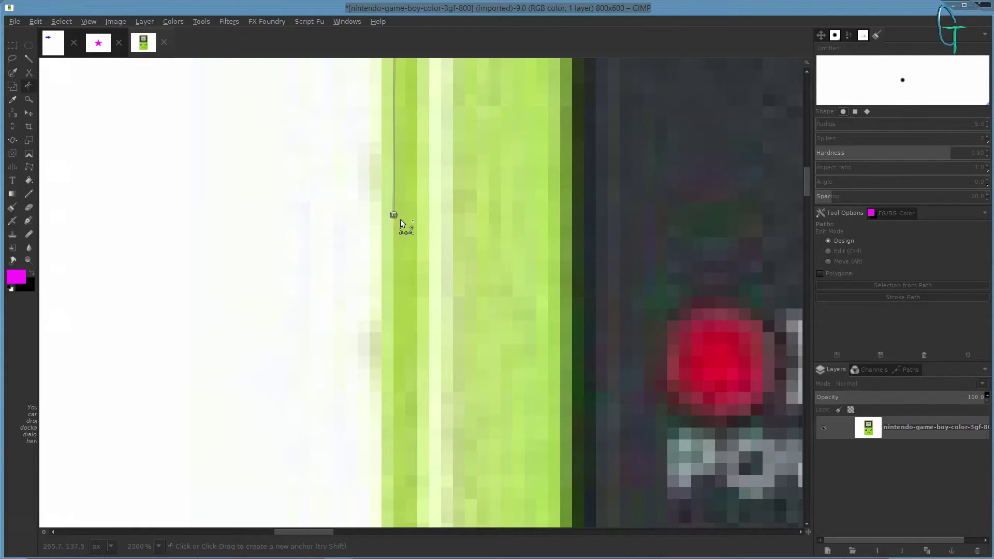
pyautogui.keyDown('ctrl'); pyautogui.scroll(-6, 415, 219); pyautogui.keyUp('ctrl')
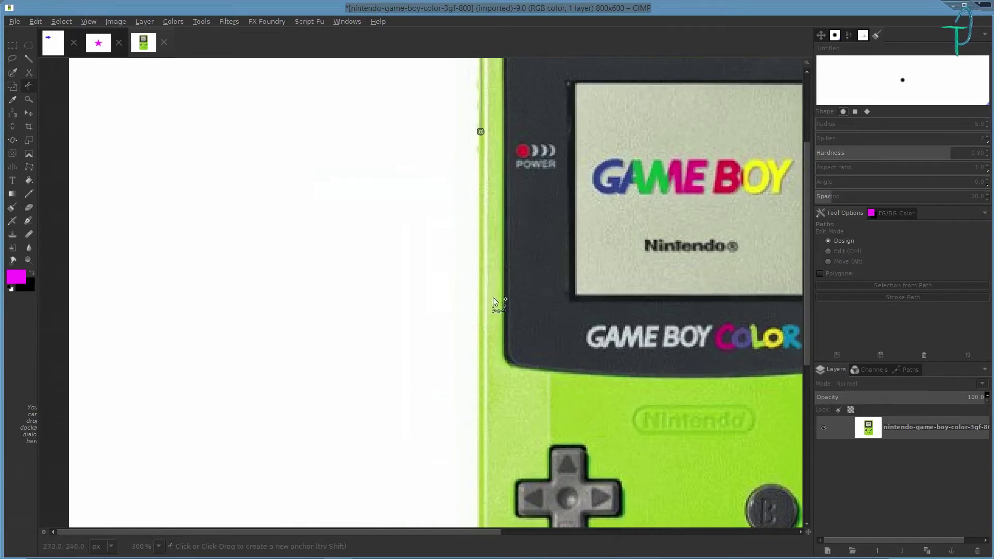
pyautogui.scroll(-5, 493, 294)
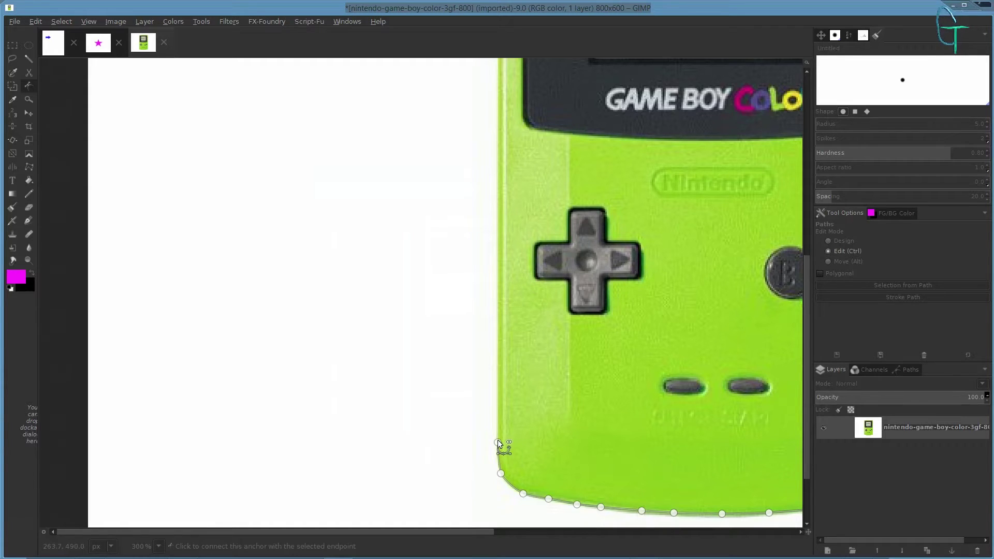
pyautogui.keyDown('ctrl'); pyautogui.click(497, 442); pyautogui.keyUp('ctrl')
pyautogui.scroll(-1, 555, 377)
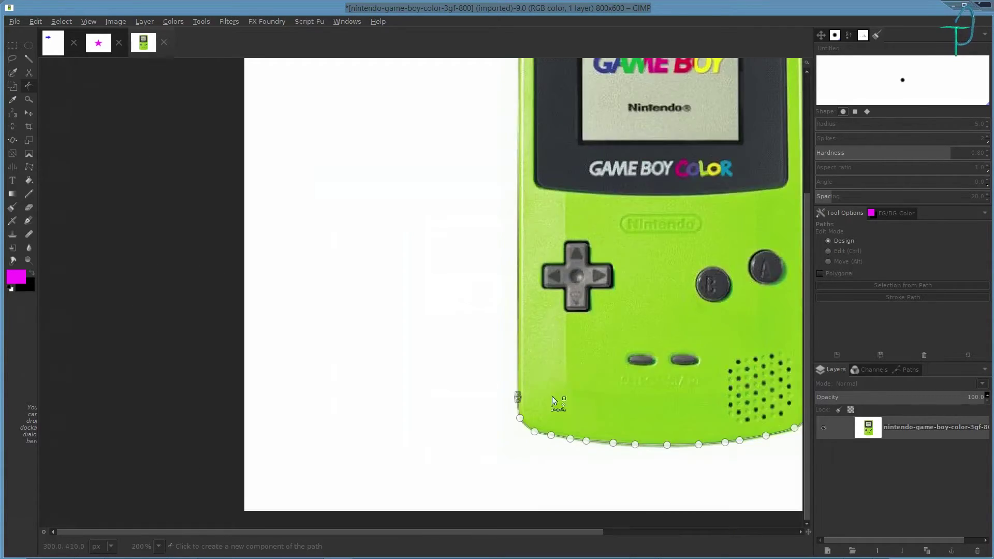
# - Add a new transparent layer above the Game Boy image
pyautogui.scroll(1, 547, 445)
pyautogui.hscroll(5, 546, 445)
pyautogui.moveTo(272, 356); pyautogui.dragTo(544, 406)
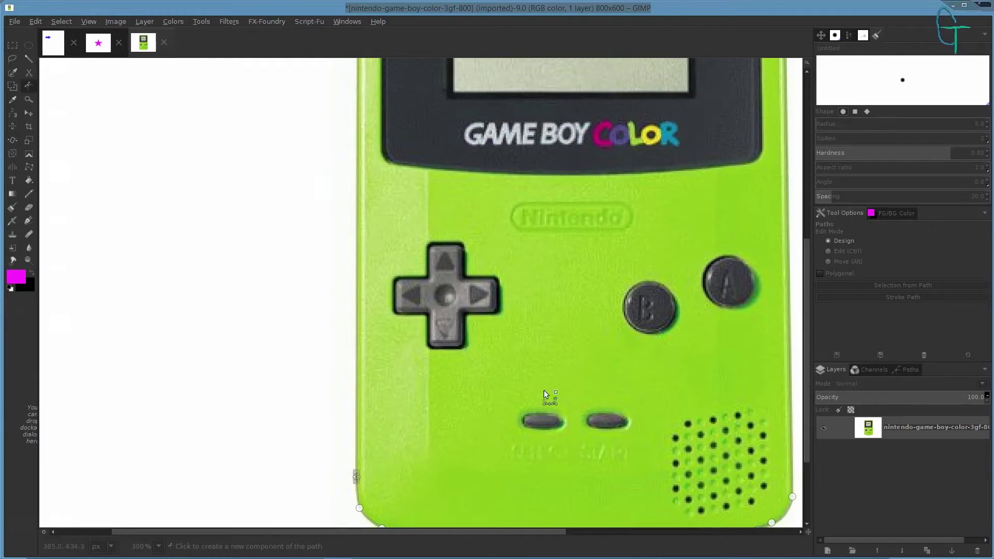
pyautogui.scroll(-4, 555, 284)
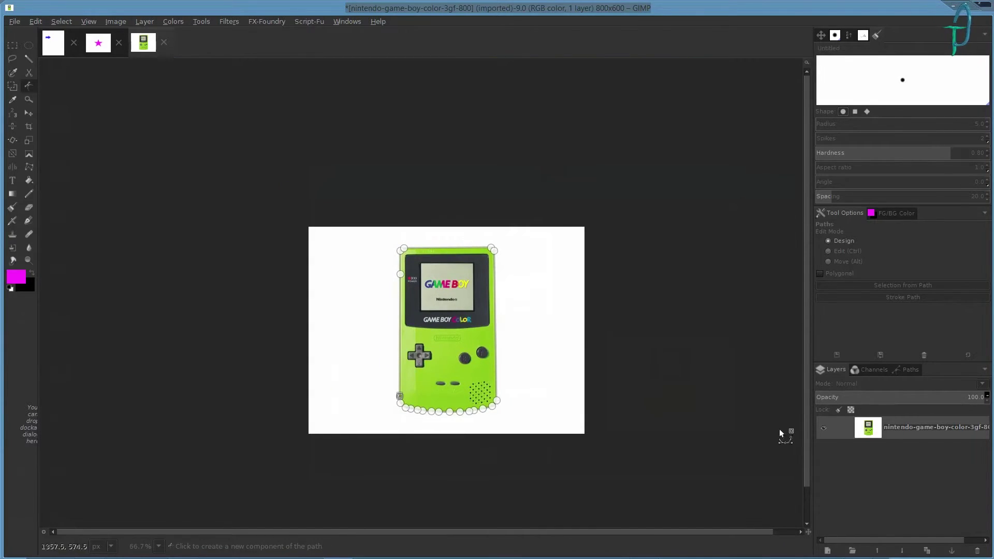
pyautogui.click(827, 550)
pyautogui.click(96, 173)
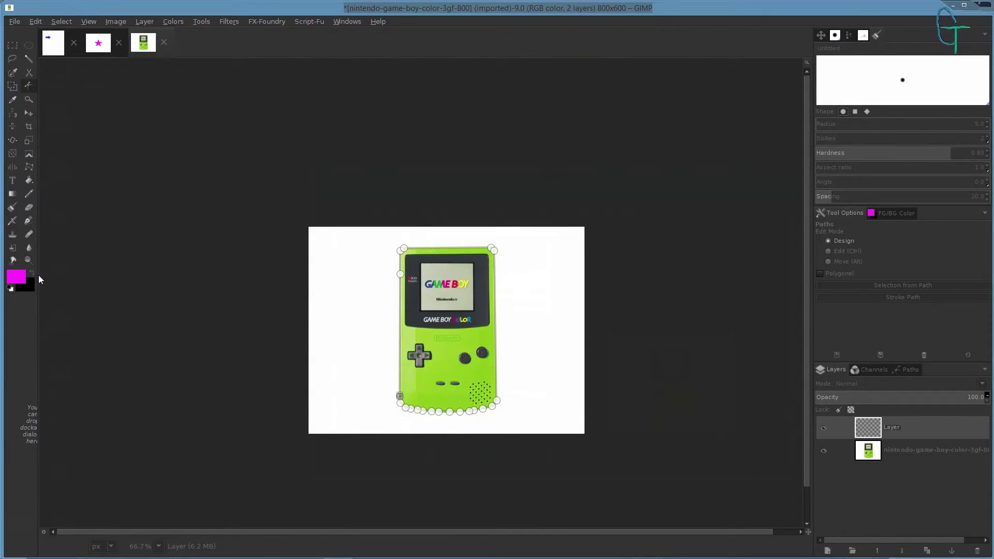
# - Set the foreground color to the light aqua 96ffe5
pyautogui.click(20, 276)
pyautogui.moveTo(559, 131)
pyautogui.mouseDown()
pyautogui.moveTo(529, 119)
pyautogui.moveTo(548, 114)
pyautogui.moveTo(551, 123)
pyautogui.mouseUp()
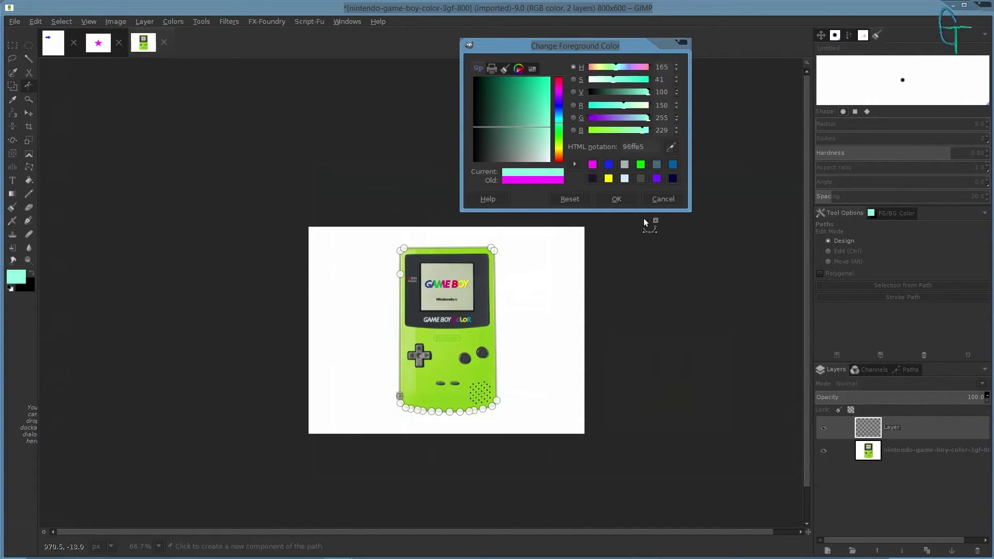
pyautogui.click(616, 199)
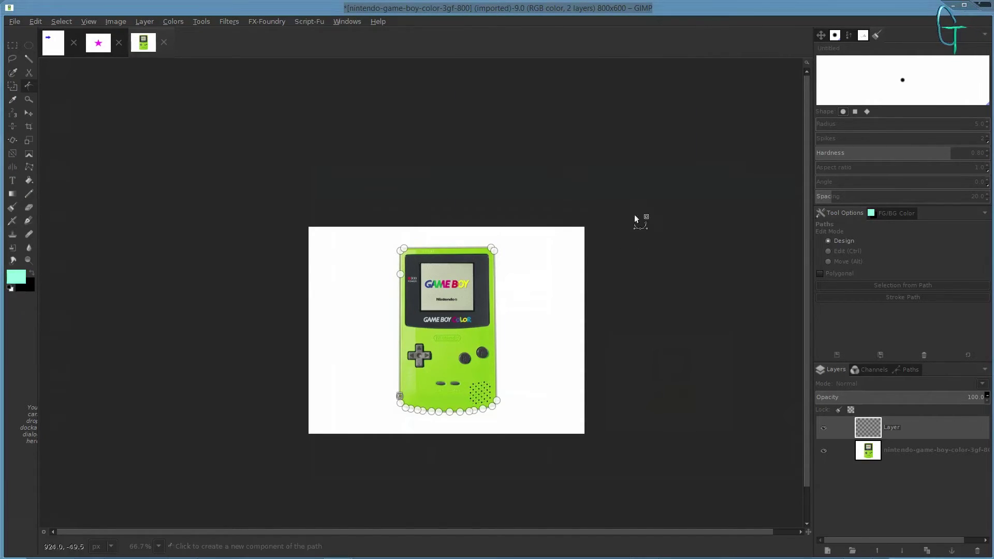
# - Make the console path visible in the path list and convert it to a selection
pyautogui.click(908, 369)
pyautogui.rightClick(866, 401)
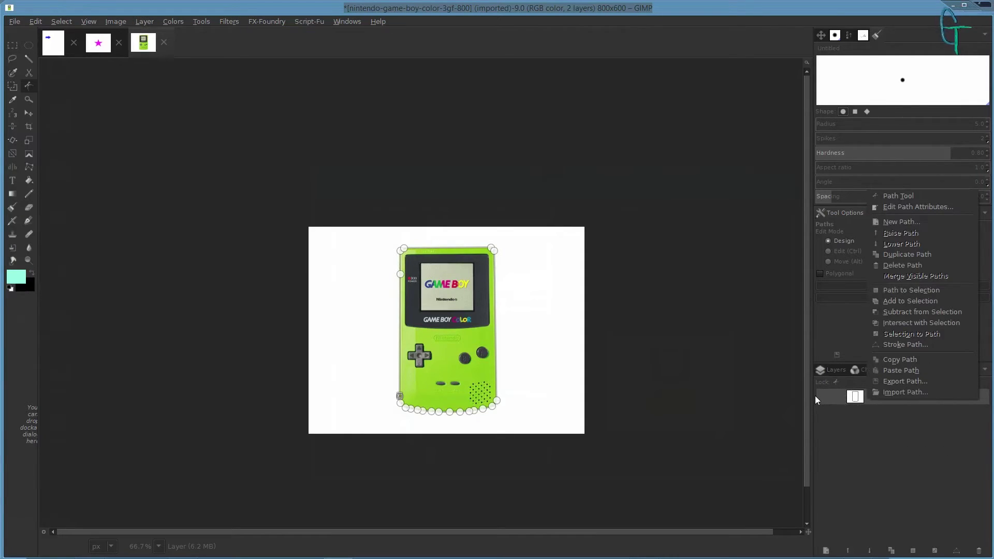
pyautogui.click(824, 394)
pyautogui.rightClick(869, 395)
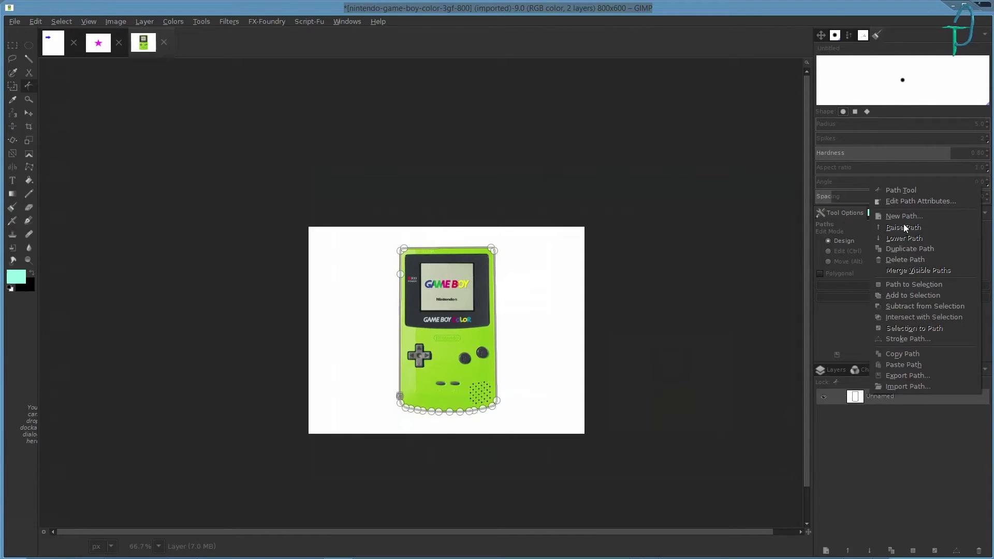
pyautogui.click(911, 286)
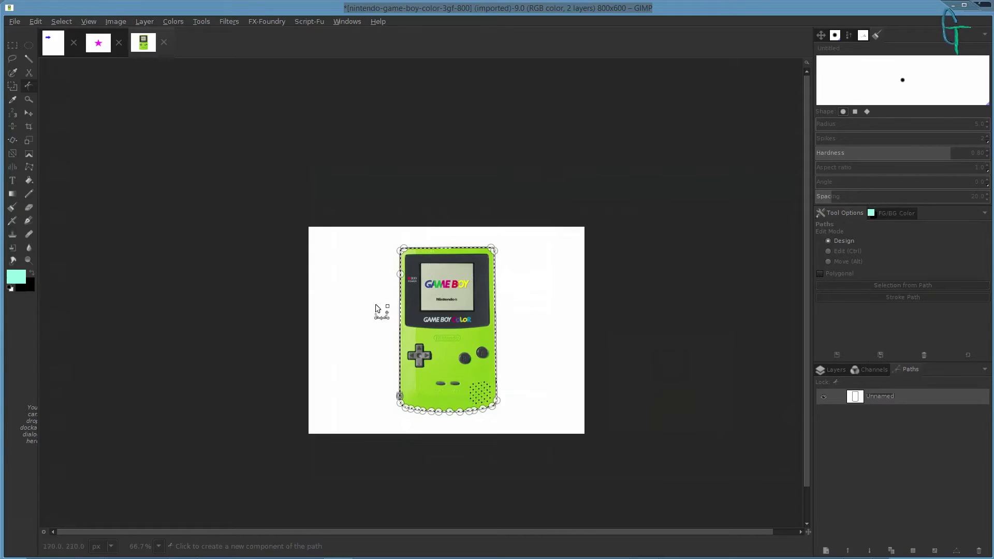
# - Fill the console-shaped selection with the foreground color on the new layer and clear the selection
pyautogui.moveTo(18, 277); pyautogui.dragTo(474, 315)
pyautogui.press('1')
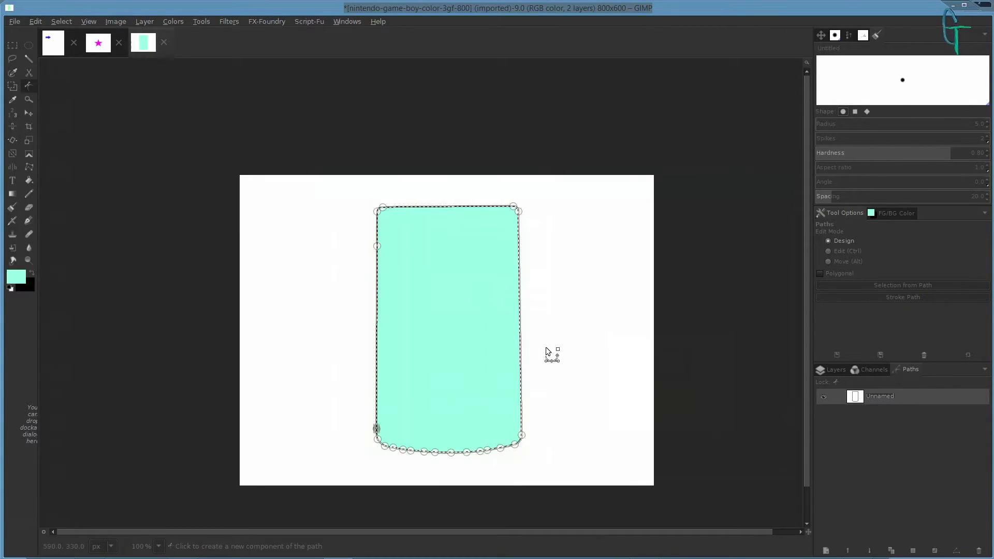
pyautogui.hotkey('ctrl', 'shift', 'a')
# - Switch to the Move tool and inspect the filled shape's edges with the path hidden, finishing with the path shown again
pyautogui.click(823, 397)
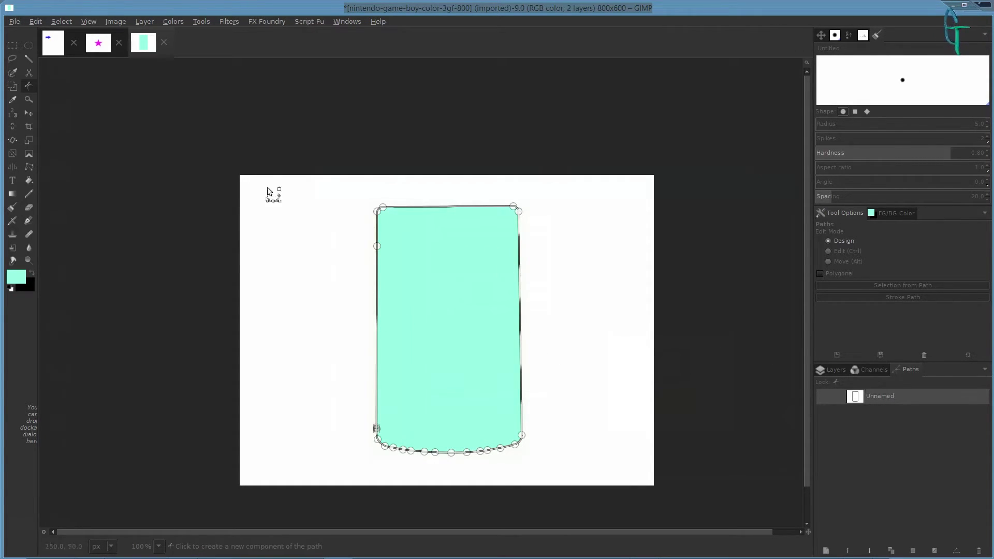
pyautogui.press('m')
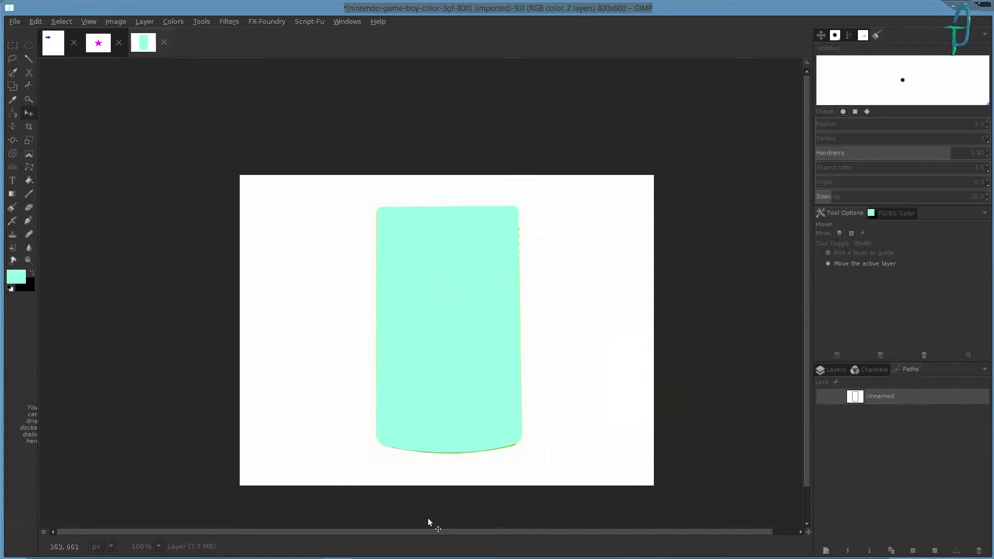
pyautogui.scroll(2, 552, 360)
pyautogui.scroll(-1, 598, 344)
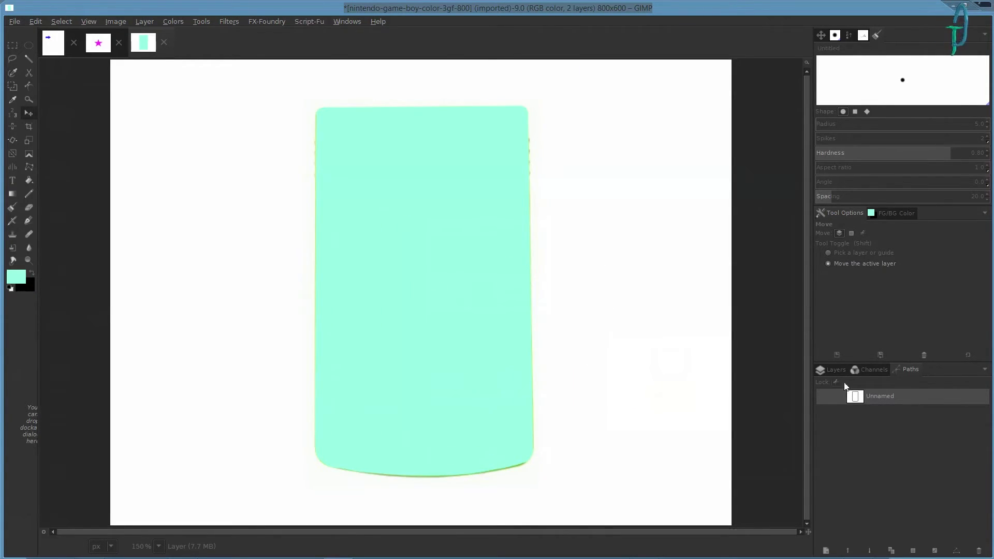
pyautogui.click(825, 397)
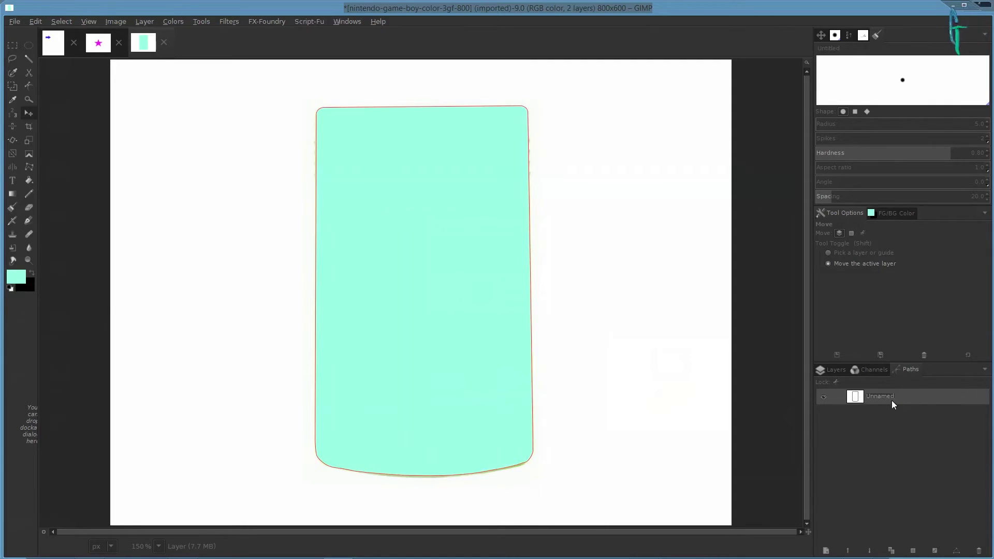
# - Try a 17 px solid line width in the console path's Stroke Path options and cancel without stroking
pyautogui.rightClick(916, 398)
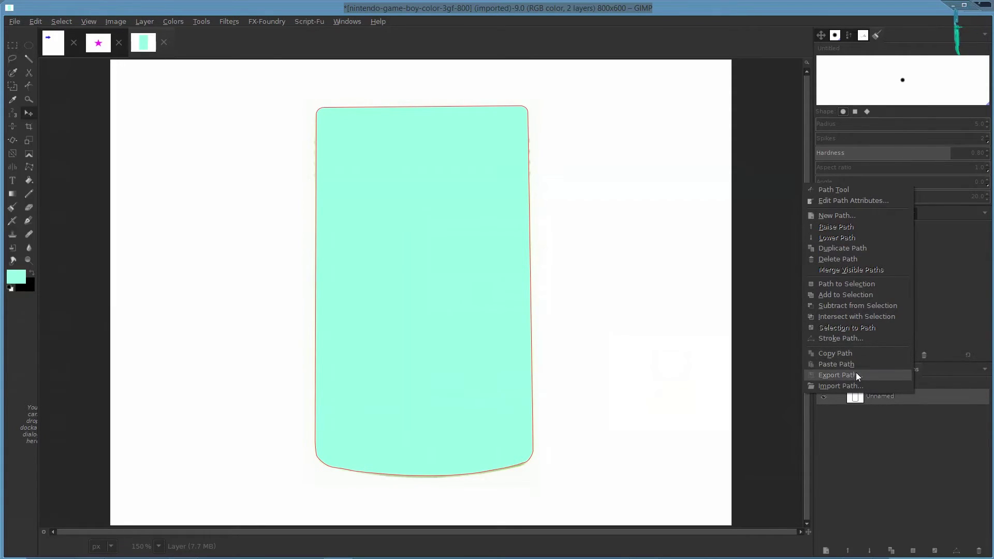
pyautogui.click(844, 339)
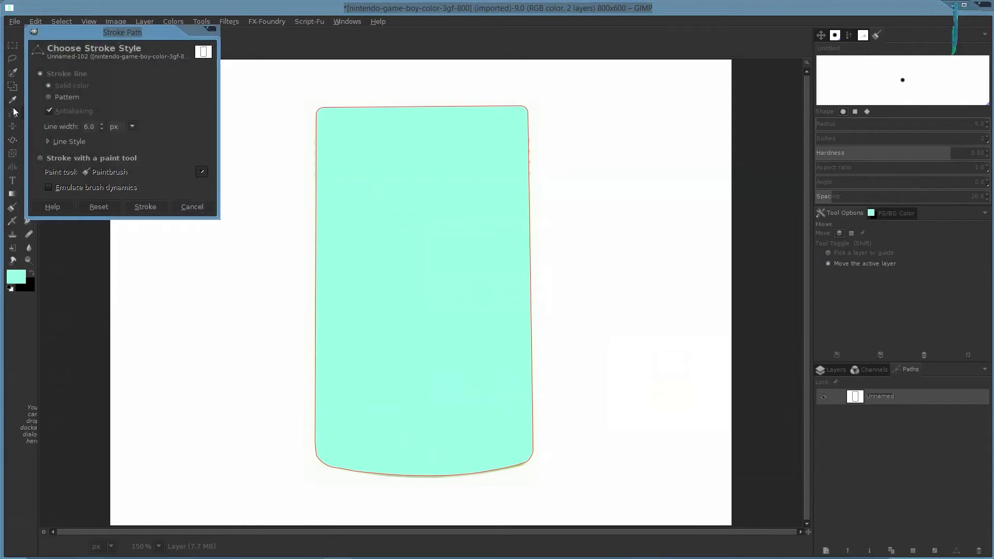
pyautogui.moveTo(115, 29); pyautogui.dragTo(535, 92)
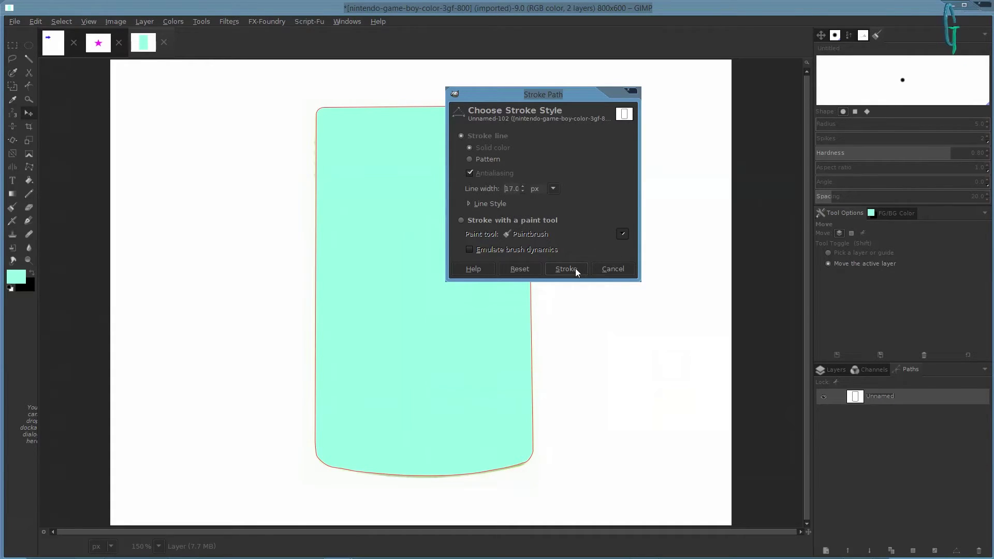
pyautogui.click(612, 268)
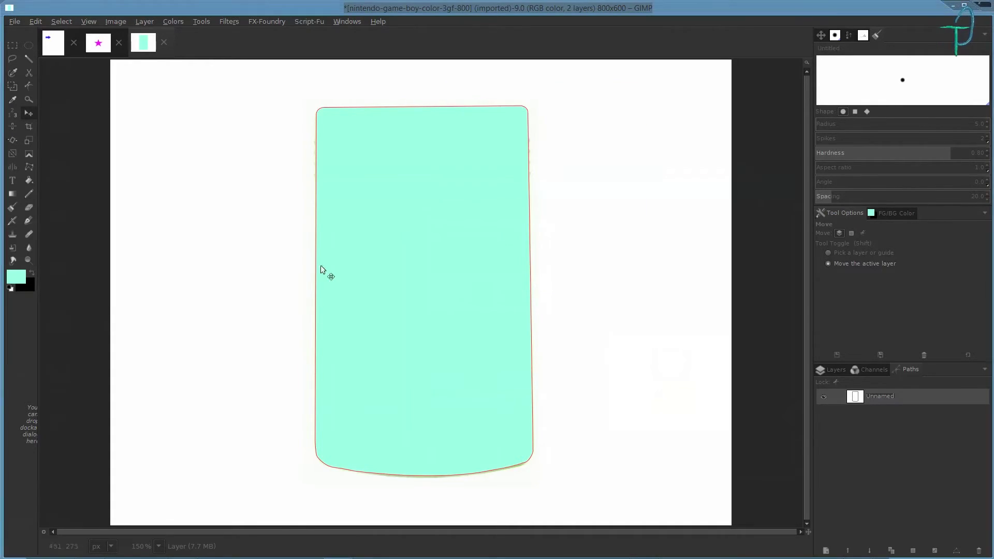
# - Swap the foreground and background colors and stroke the console path with a widened solid black line
pyautogui.click(31, 273)
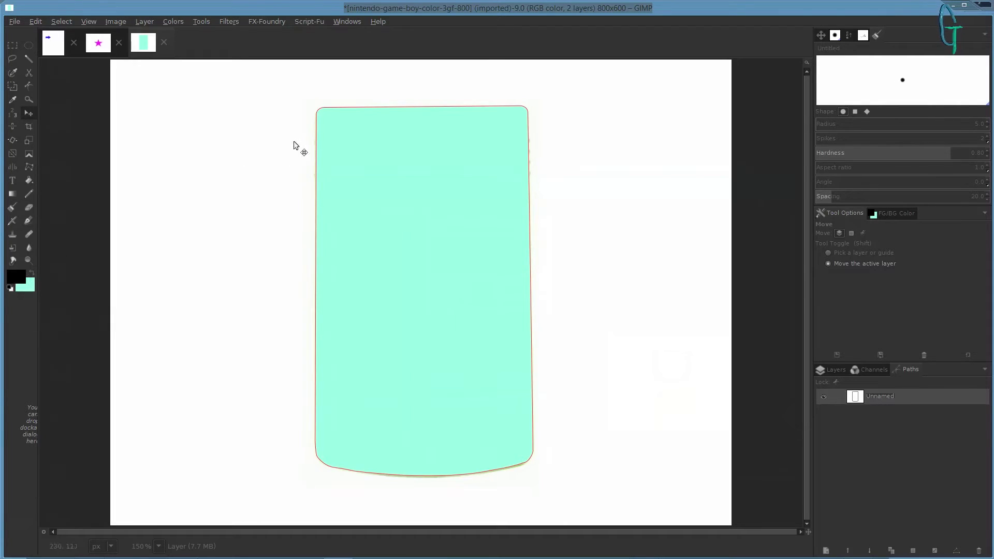
pyautogui.rightClick(905, 400)
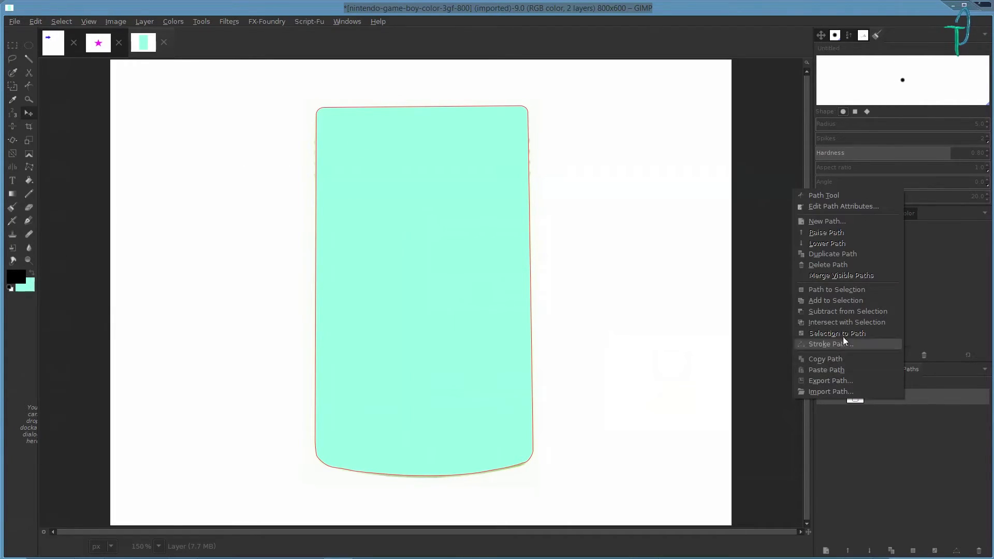
pyautogui.click(849, 343)
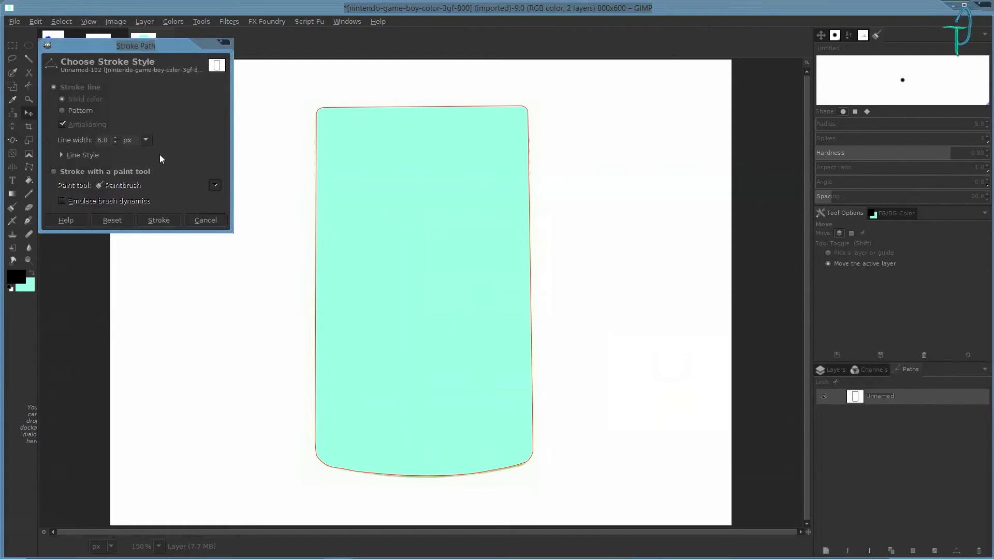
pyautogui.click(115, 137)
pyautogui.click(116, 136)
pyautogui.click(116, 137)
pyautogui.click(157, 220)
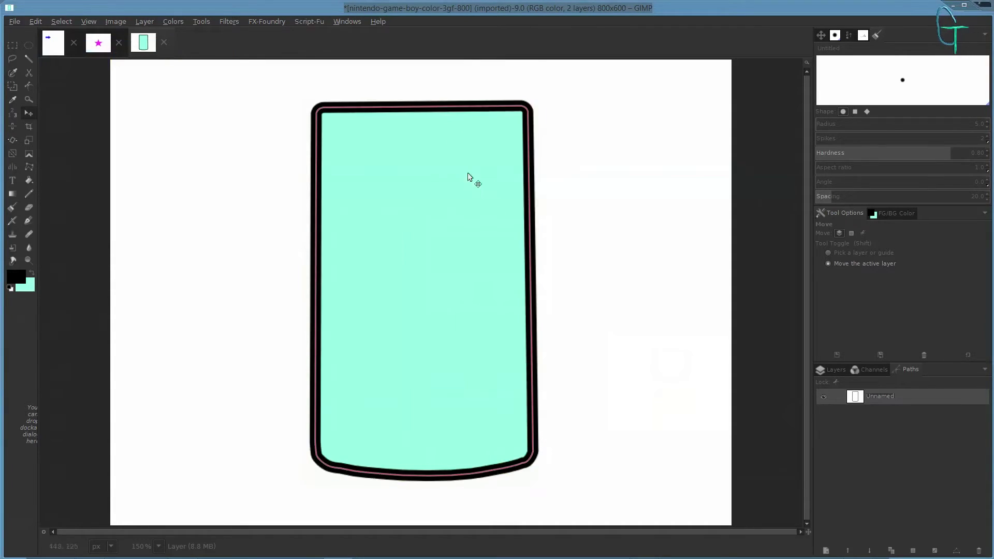
# - Hide the console path and inspect the black outline around the filled shape
pyautogui.click(823, 397)
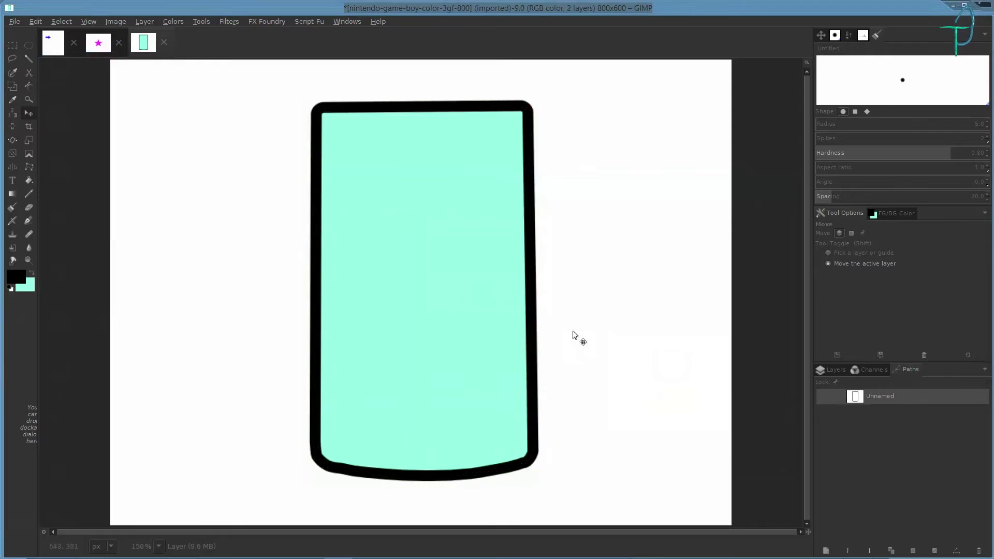
pyautogui.scroll(-1, 653, 244)
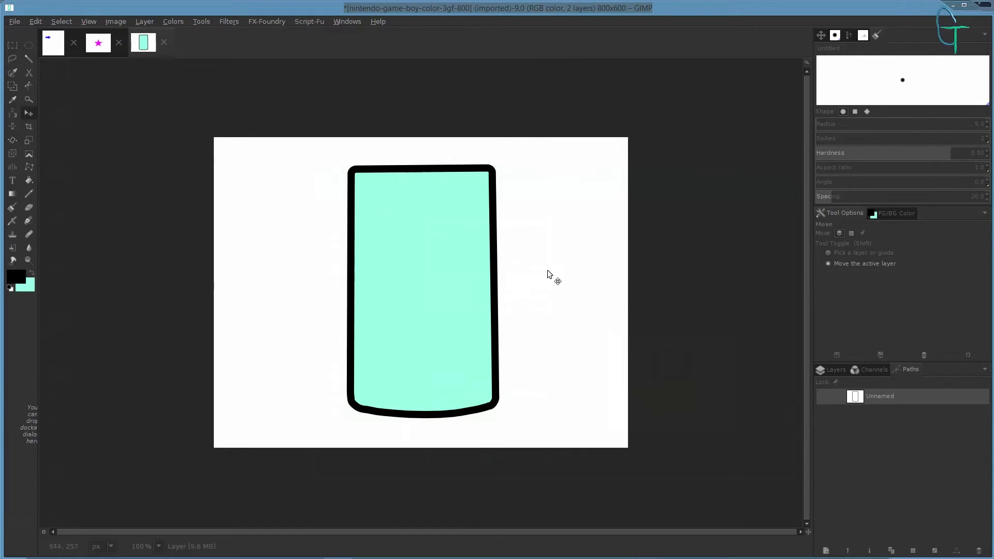
pyautogui.scroll(1, 547, 270)
pyautogui.scroll(1, 543, 295)
pyautogui.scroll(-2, 482, 236)
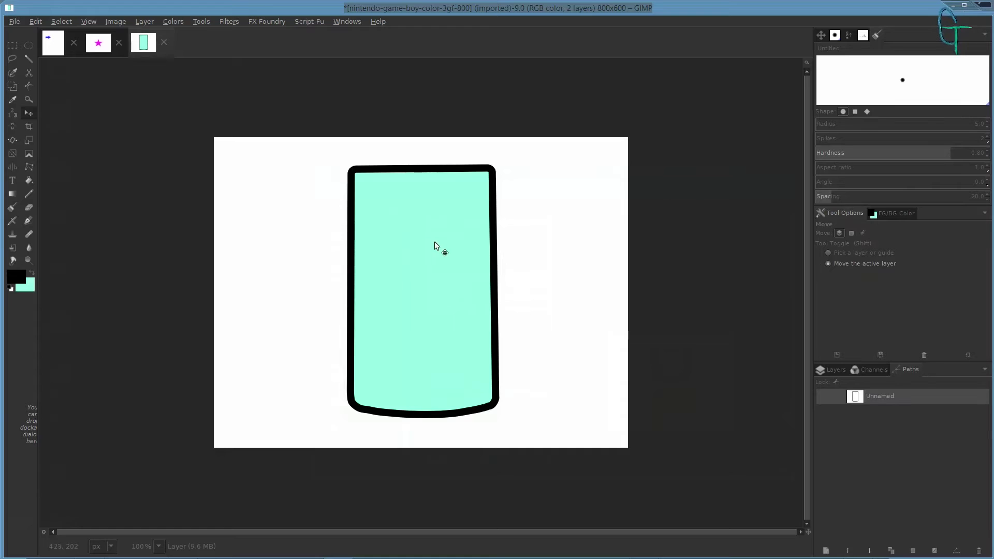
# - Hide the Game Boy photo layer, leaving only the outlined console shape's layer visible
pyautogui.click(838, 374)
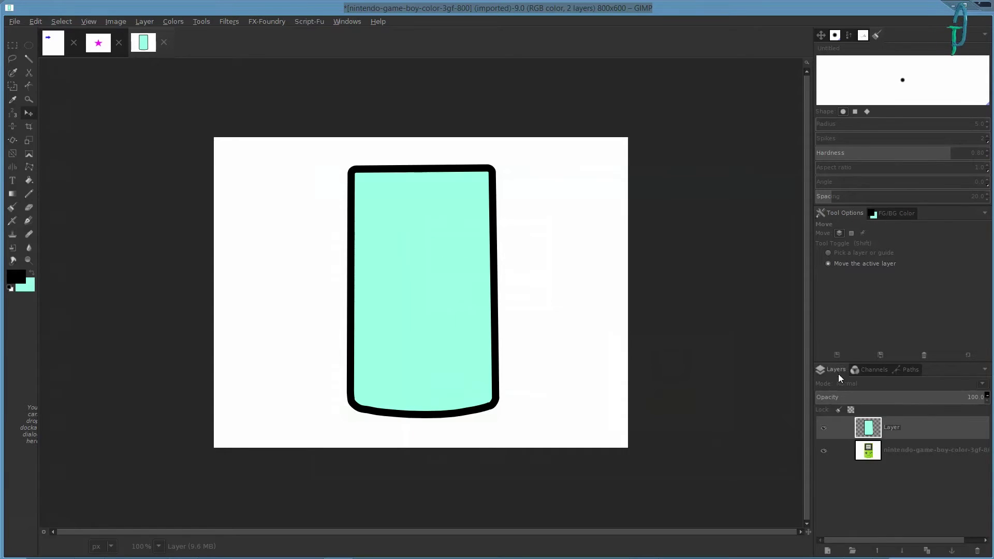
pyautogui.click(824, 427)
pyautogui.click(824, 427)
pyautogui.click(823, 451)
pyautogui.press('2')
pyautogui.press('1')
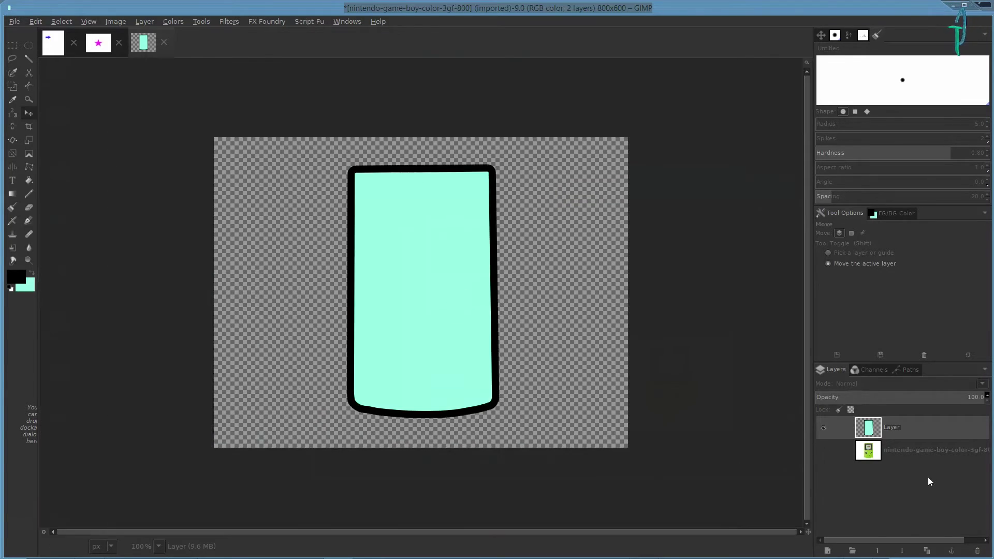
# - Add a new transparent layer above the console shape's layer, leaving the foreground color black
pyautogui.click(833, 552)
pyautogui.click(133, 212)
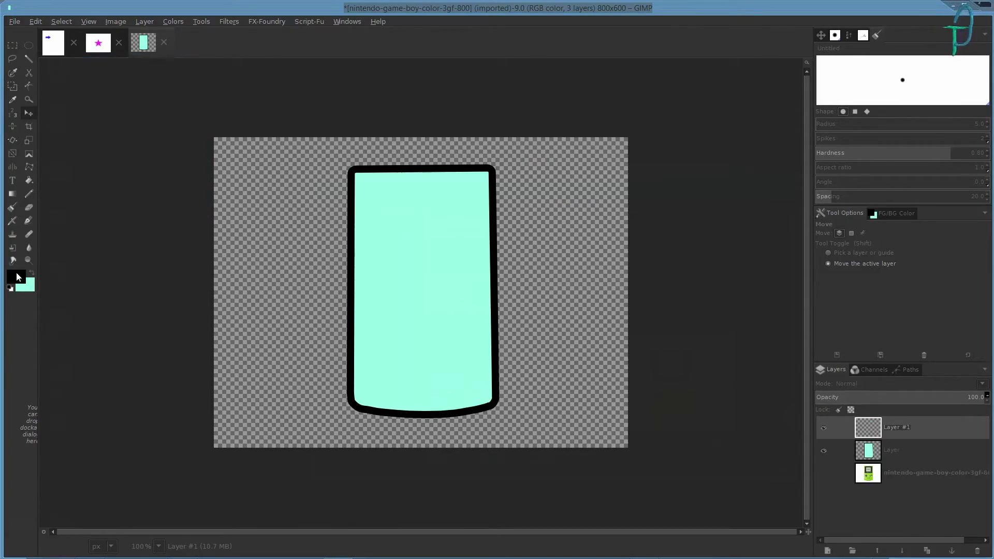
pyautogui.click(17, 277)
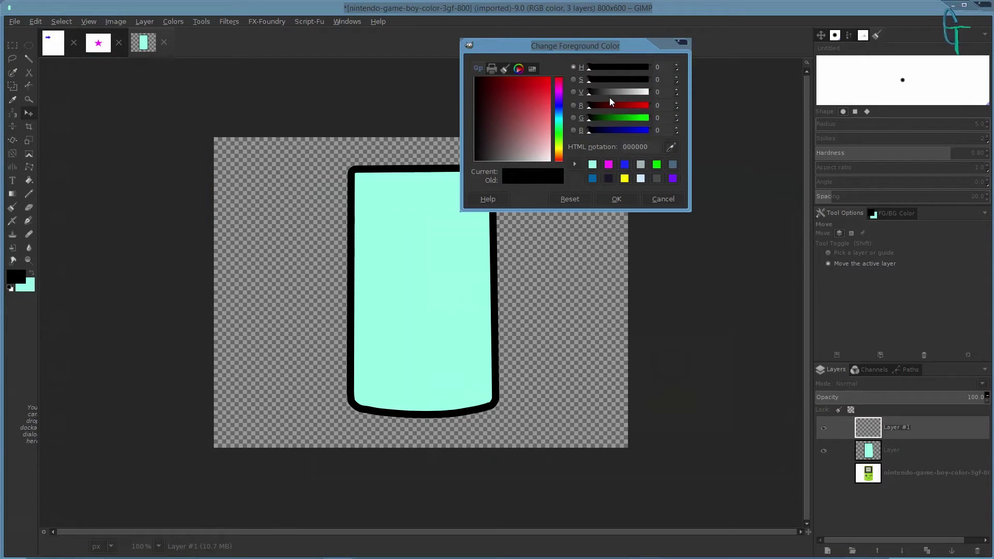
pyautogui.click(653, 198)
# - Switch to the Blend tool and choose the Black 3D#1 gradient
pyautogui.press('l')
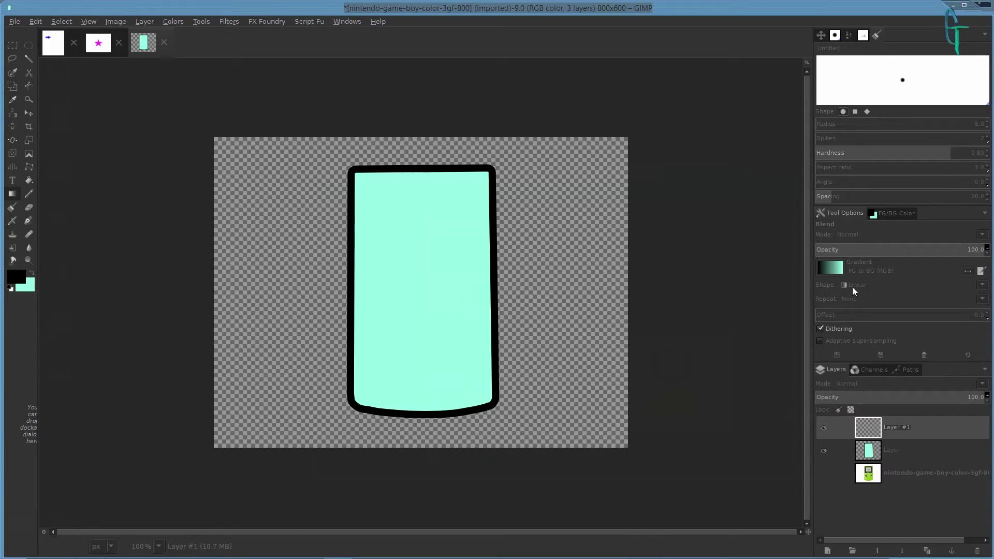
pyautogui.click(836, 269)
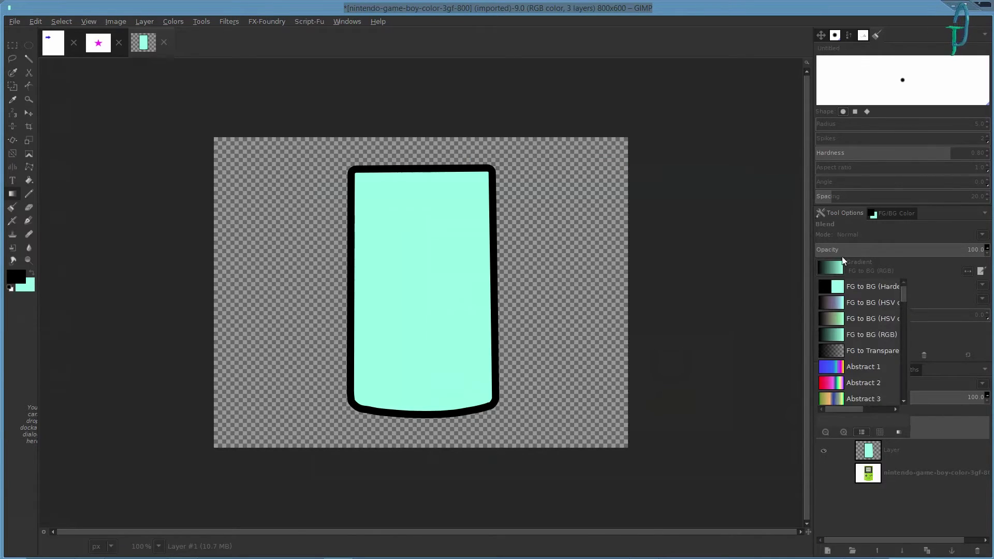
pyautogui.scroll(-2, 860, 334)
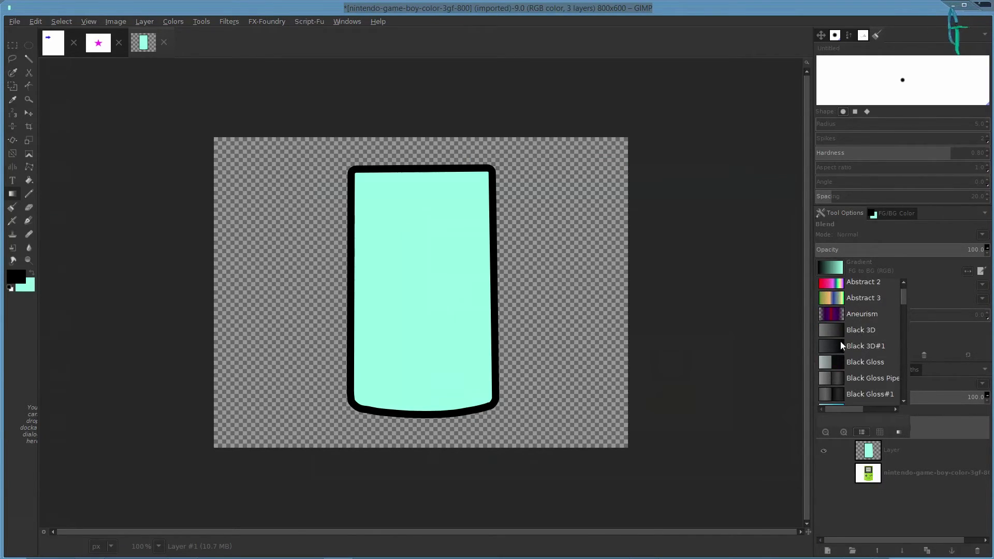
pyautogui.click(841, 345)
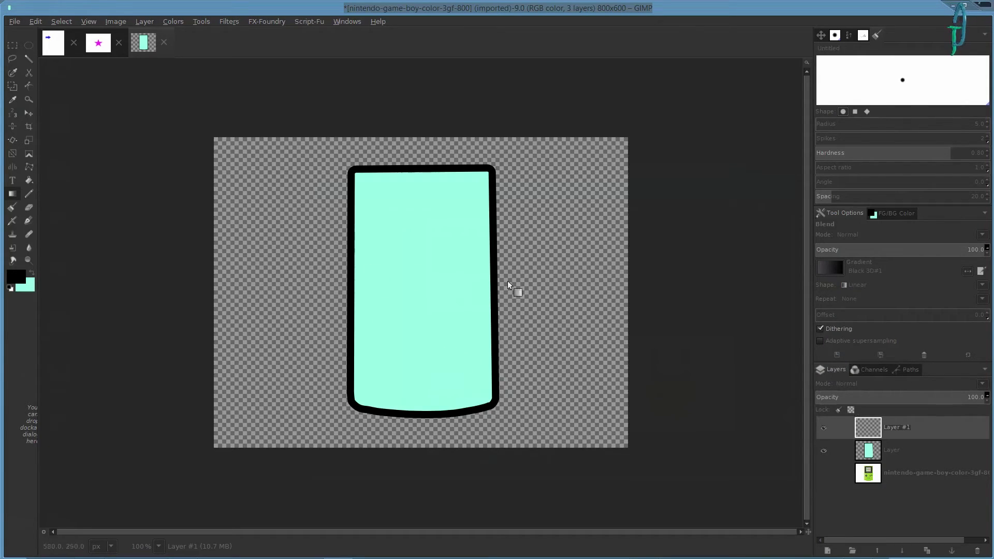
# - Try a diagonal gradient on the new layer, move that layer below the console shape, and undo both changes
pyautogui.moveTo(429, 337); pyautogui.dragTo(484, 220)
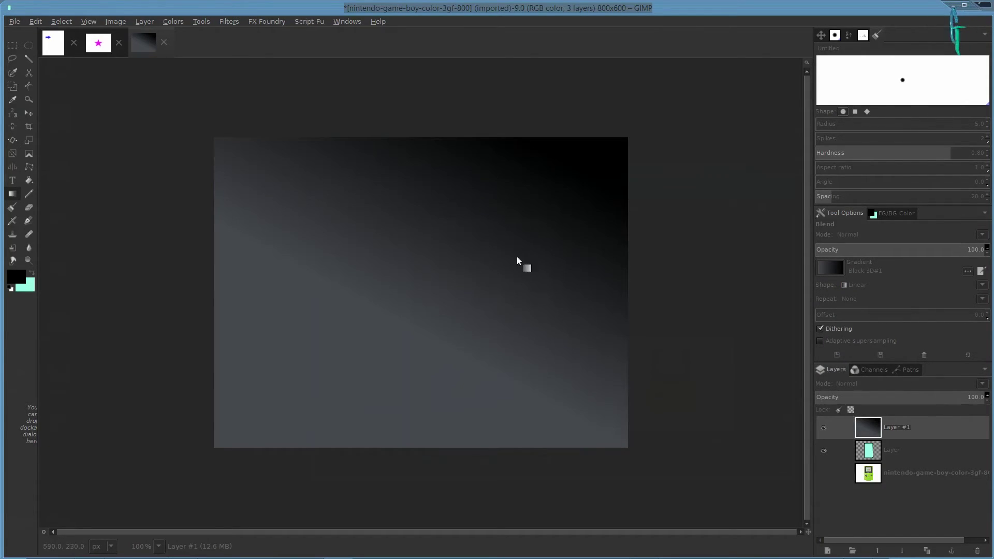
pyautogui.moveTo(875, 427); pyautogui.dragTo(890, 461)
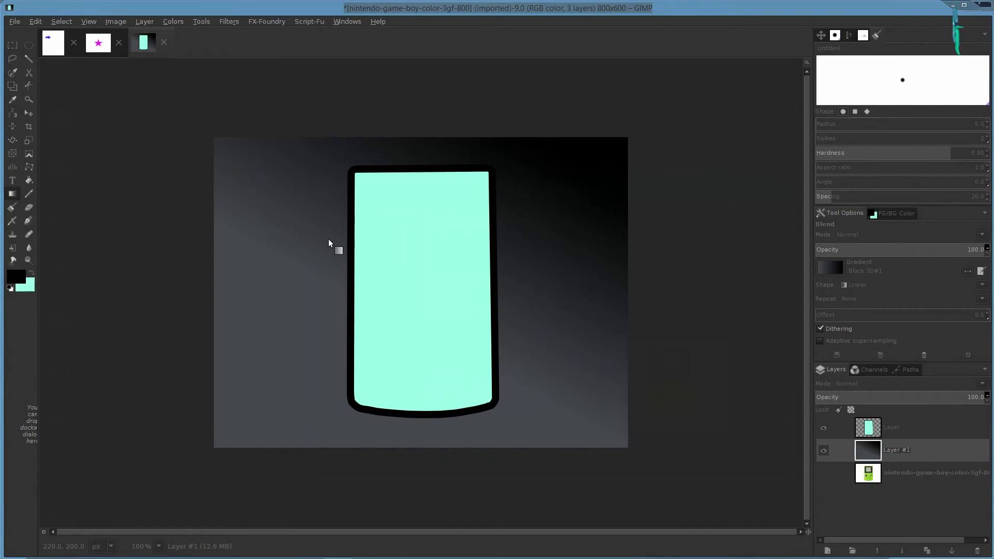
pyautogui.hotkey('ctrl', 'z')
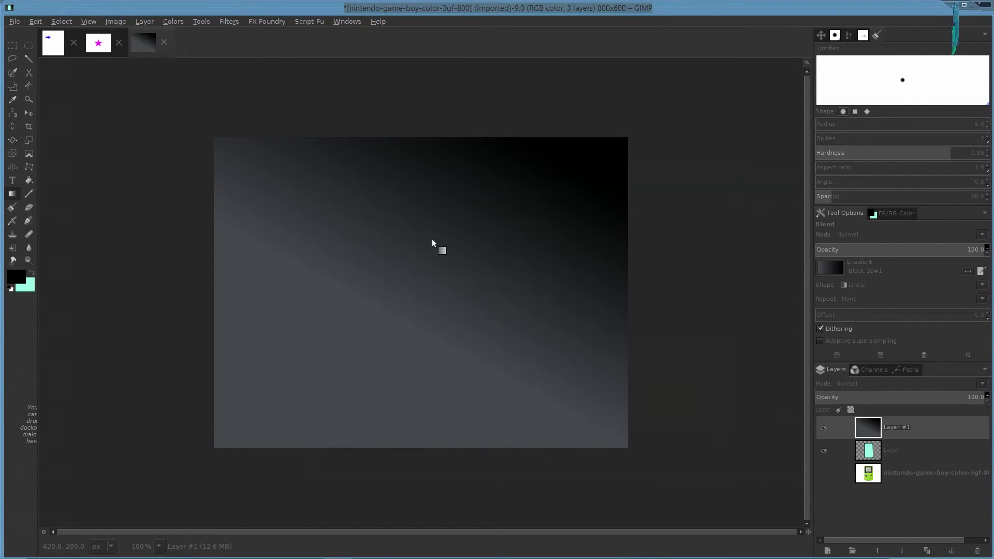
pyautogui.hotkey('ctrl', 'z')
# - Move the new layer below the console shape and fill it with a vertical gradient running from mid-canvas to just past its lower edge
pyautogui.moveTo(919, 432); pyautogui.dragTo(911, 462)
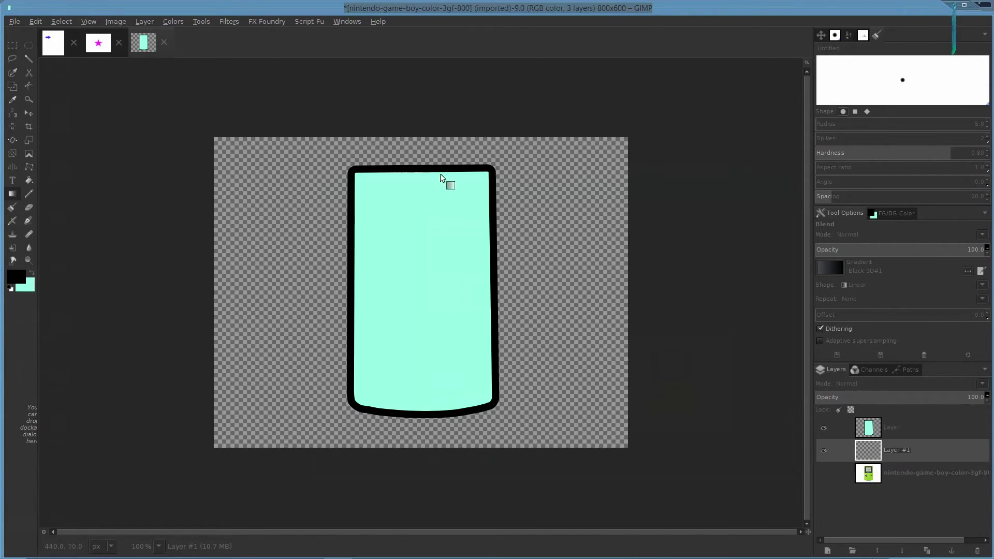
pyautogui.moveTo(437, 141); pyautogui.dragTo(438, 422)
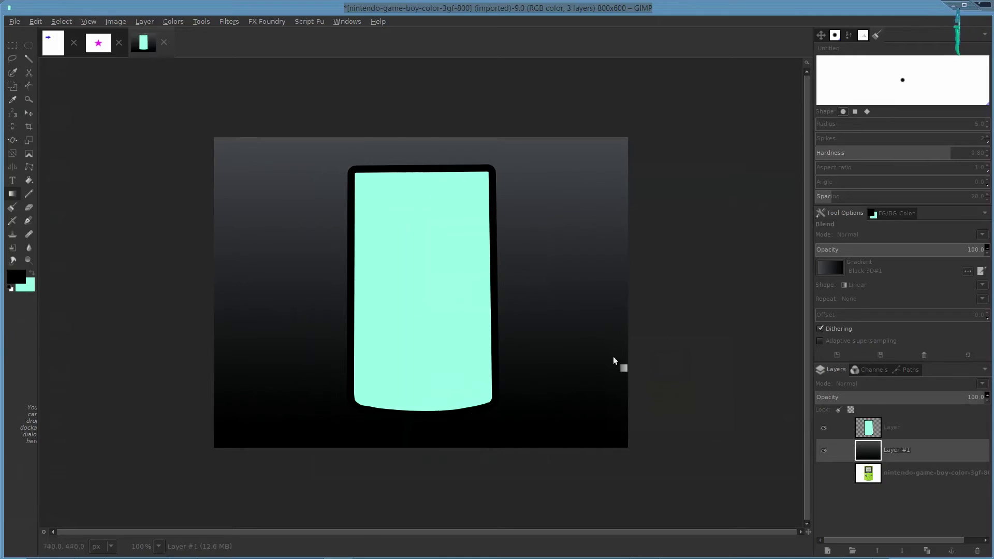
pyautogui.moveTo(421, 309); pyautogui.dragTo(423, 393)
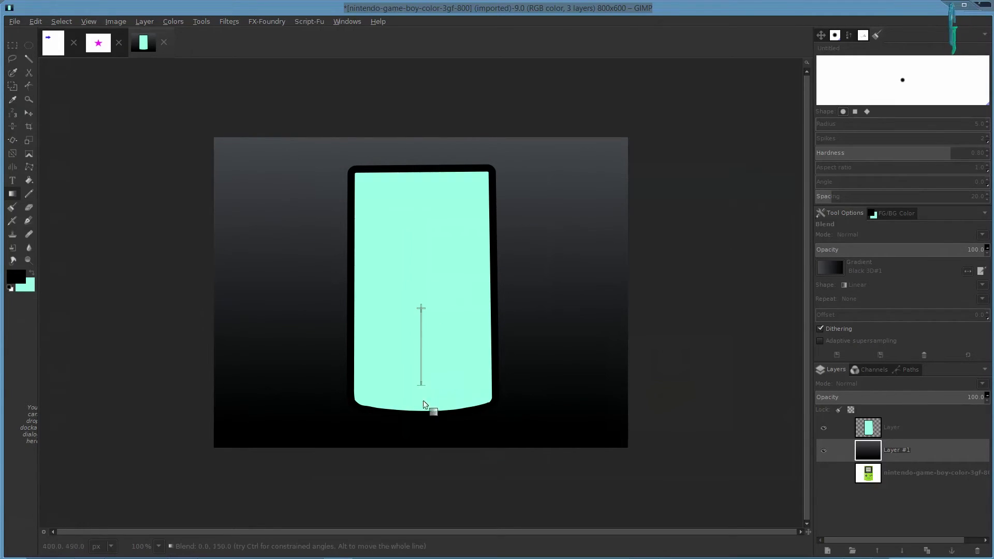
pyautogui.moveTo(422, 442); pyautogui.dragTo(423, 443)
pyautogui.moveTo(405, 308); pyautogui.dragTo(402, 484)
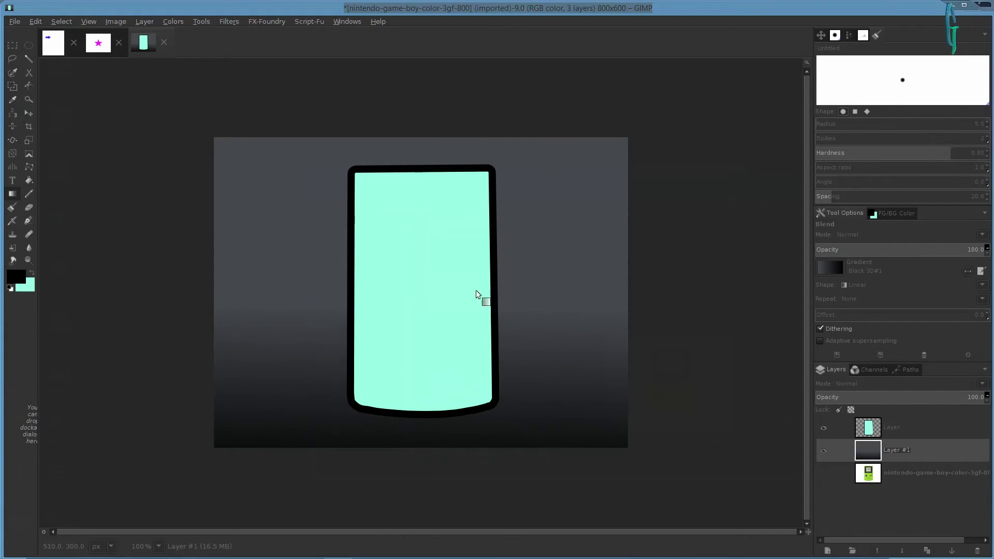
pyautogui.press('+')
pyautogui.press('-')
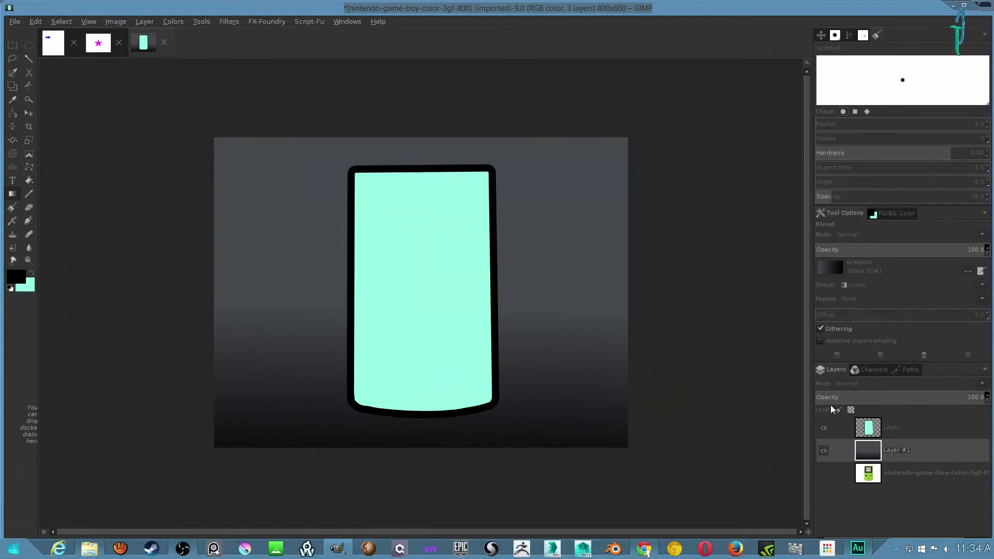
# - Hide the console shape's layer, show the Game Boy photo, and move the photo layer above the gradient layer
pyautogui.click(863, 472)
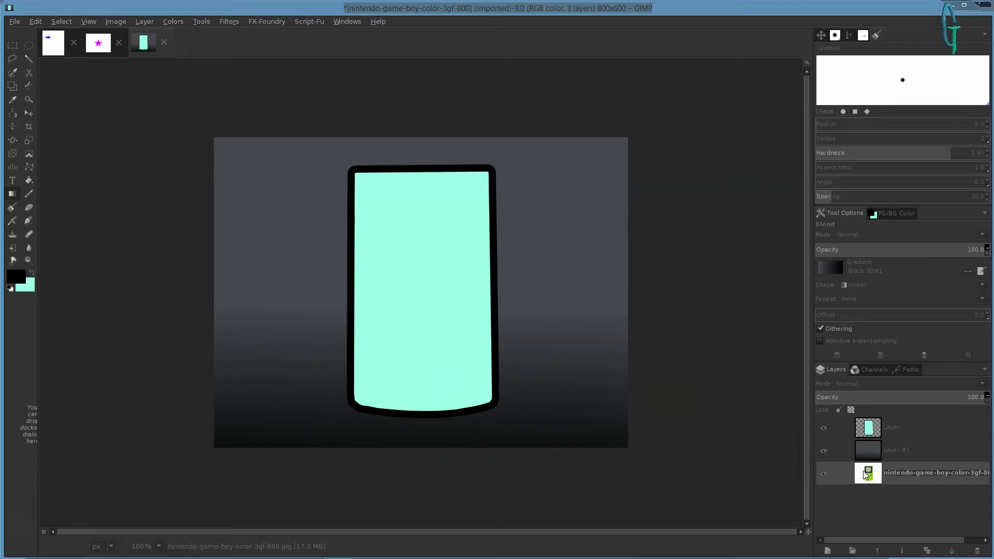
pyautogui.click(823, 429)
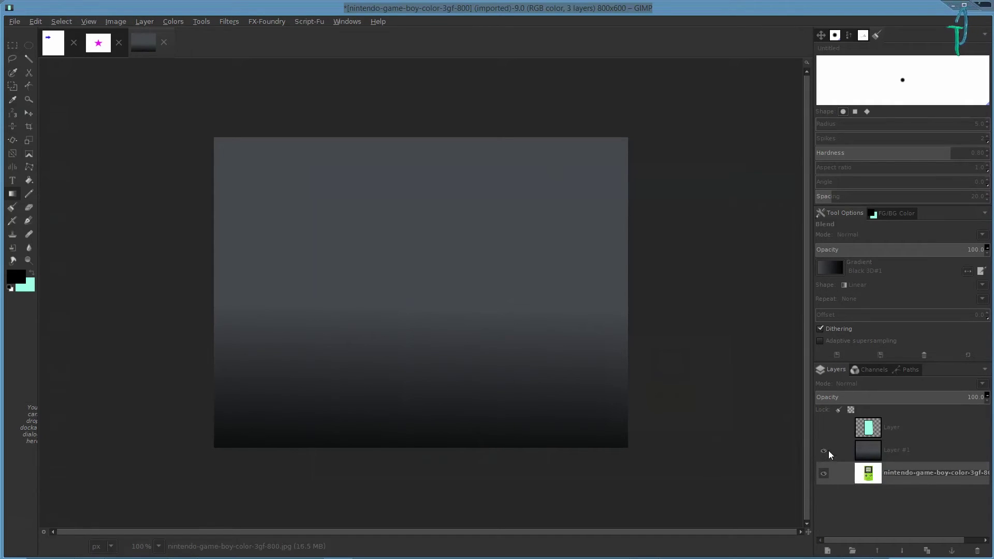
pyautogui.moveTo(843, 474); pyautogui.dragTo(827, 458)
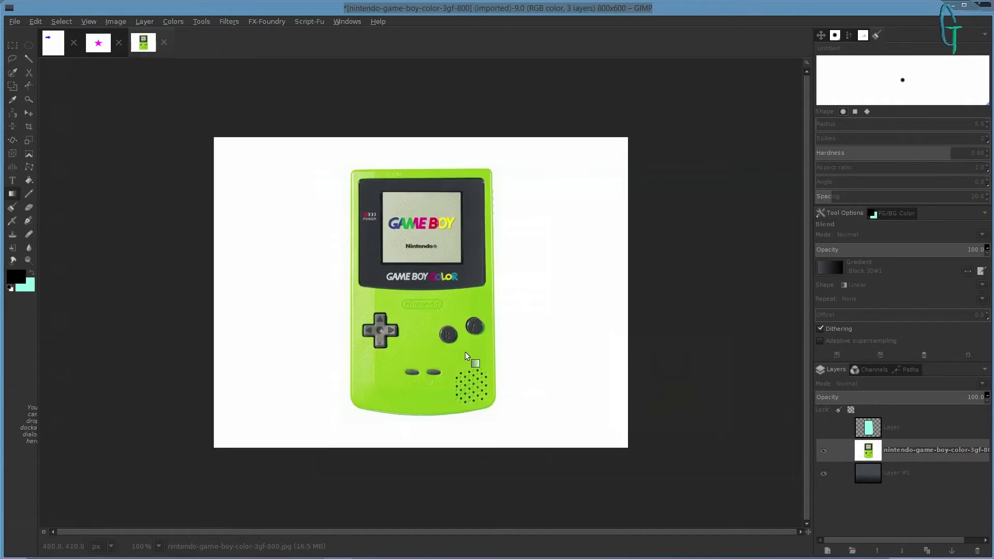
# - Switch to the Paths tool and examine the Game Boy photo's upper corner and overall outline
pyautogui.scroll(1, 464, 352)
pyautogui.scroll(3, 352, 157)
pyautogui.hscroll(-1, 352, 157)
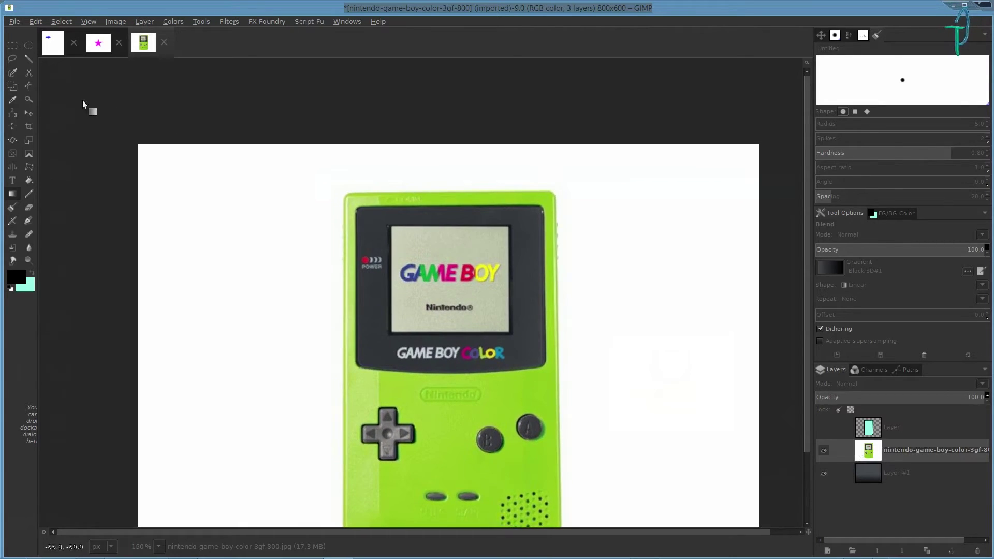
pyautogui.click(27, 87)
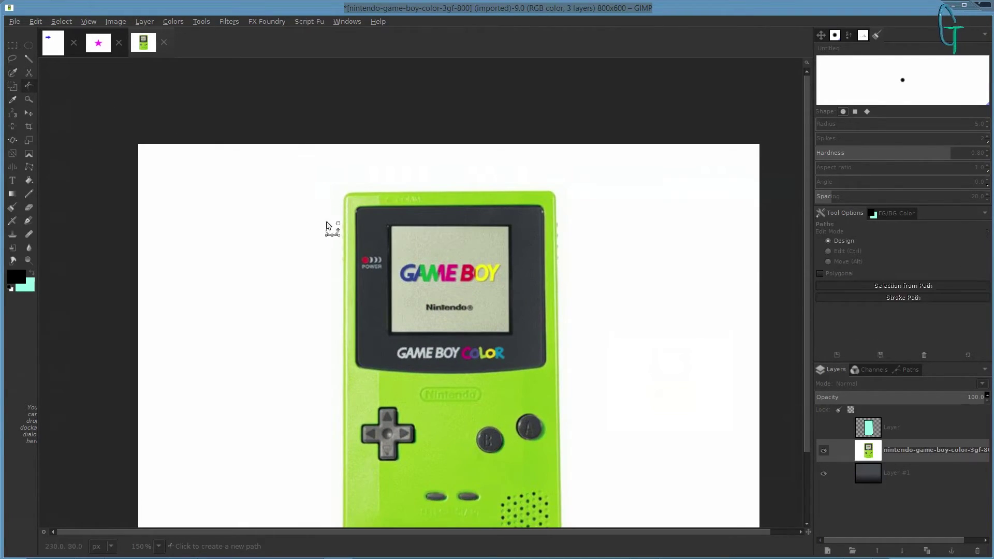
pyautogui.scroll(3, 389, 300)
pyautogui.scroll(1, 312, 242)
pyautogui.hscroll(1, 312, 242)
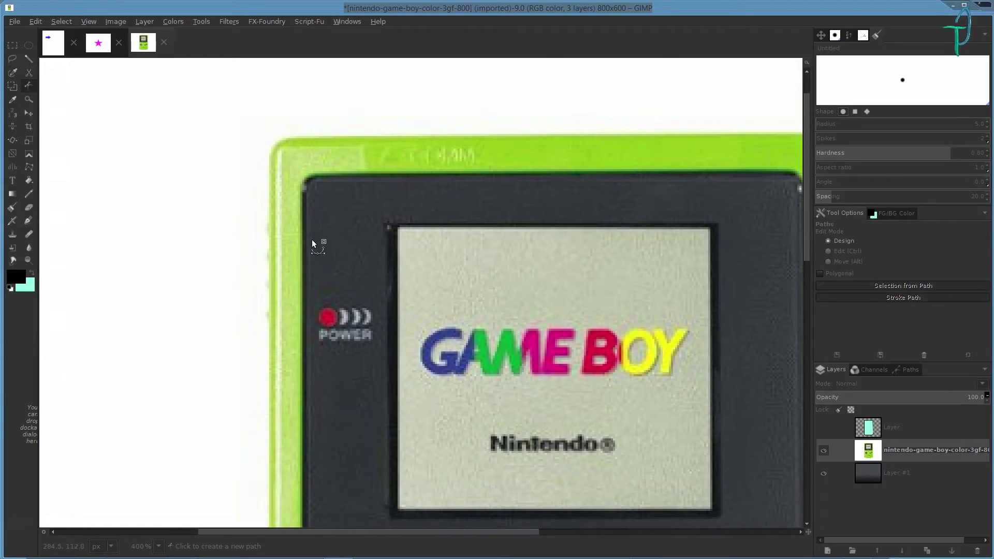
pyautogui.scroll(-4, 582, 382)
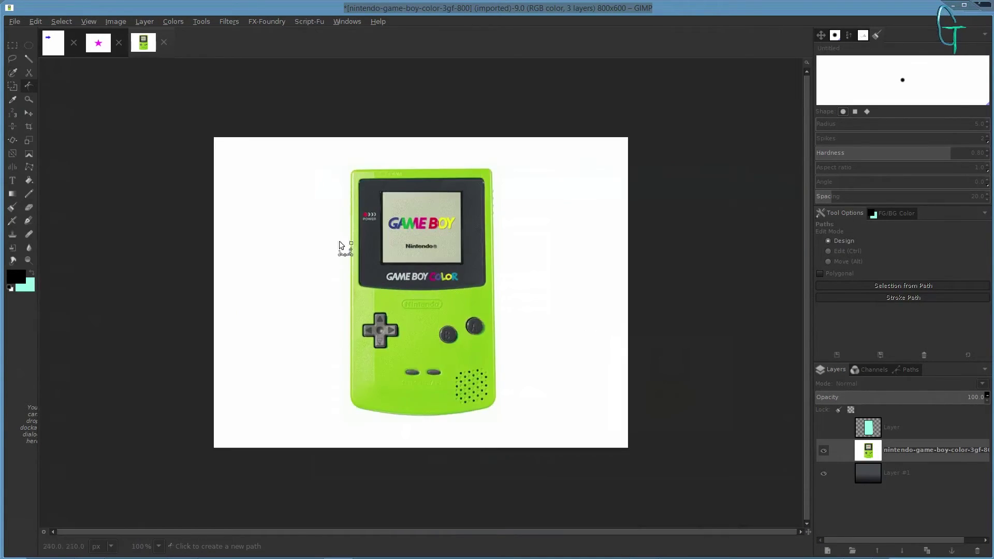
pyautogui.scroll(1, 462, 246)
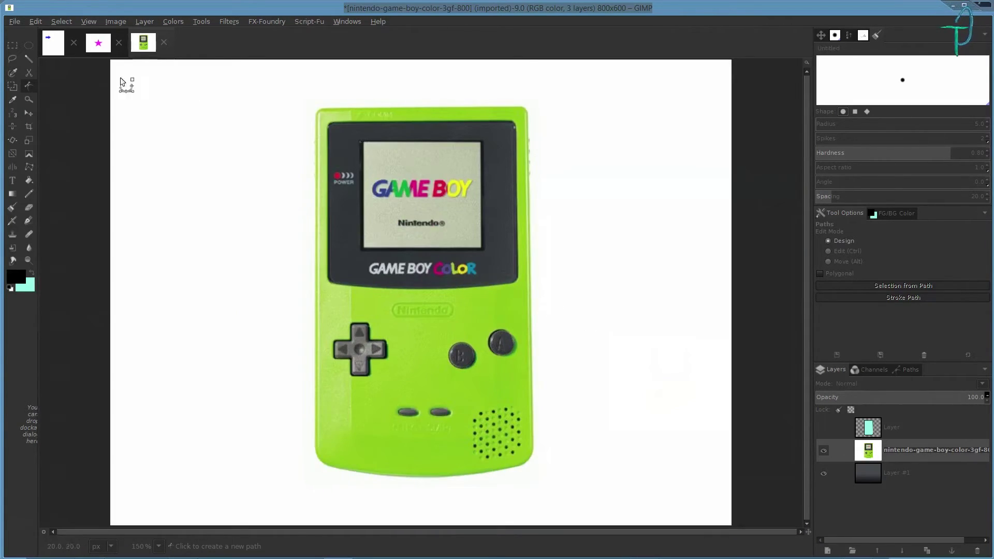
# - Go to the arrow symbols image, hide the blue arrow's layer, and show the arrow-symbols-icons.png layer
pyautogui.click(66, 39)
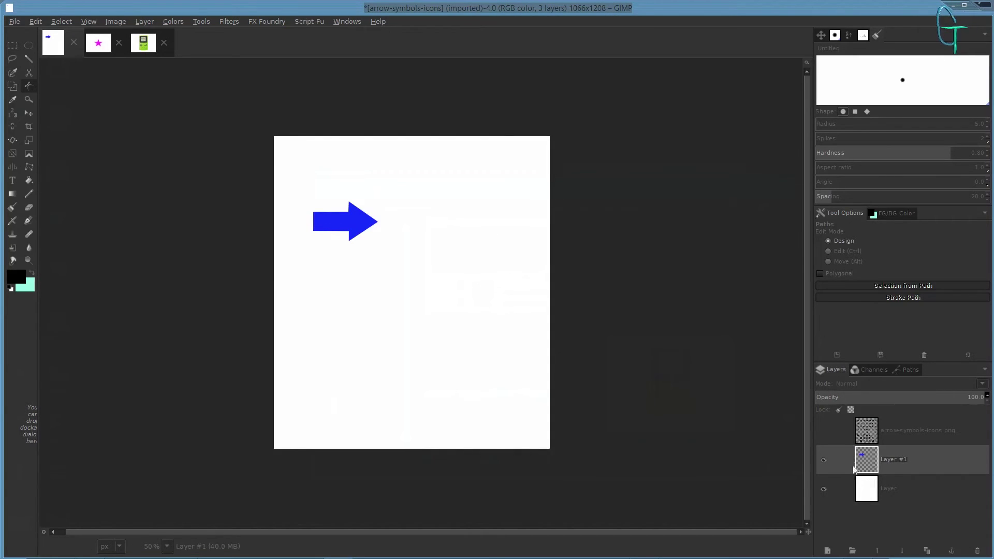
pyautogui.click(826, 463)
pyautogui.click(823, 430)
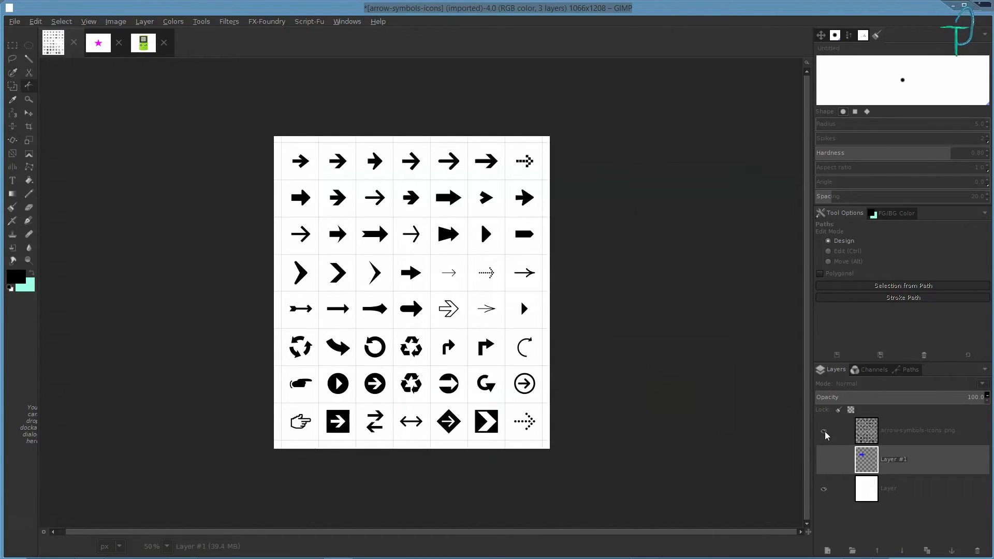
# - Start a path on the notched arrow in the second row, placing anchors at the upper barb's back corner, the upper notch and the shaft's upper end
pyautogui.scroll(2, 406, 202)
pyautogui.moveTo(406, 202); pyautogui.dragTo(490, 255)
pyautogui.scroll(2, 375, 235)
pyautogui.scroll(3, 476, 313)
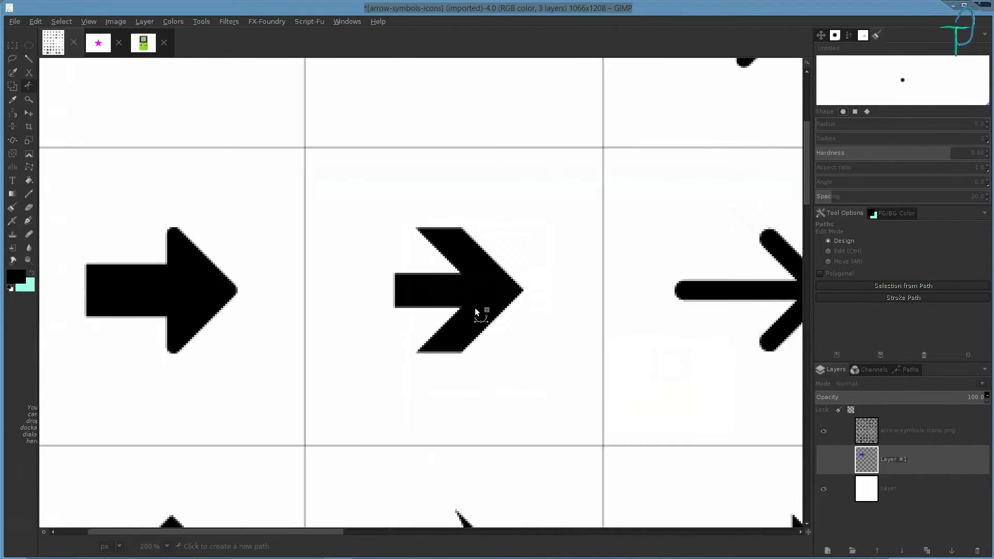
pyautogui.click(424, 259)
pyautogui.click(485, 316)
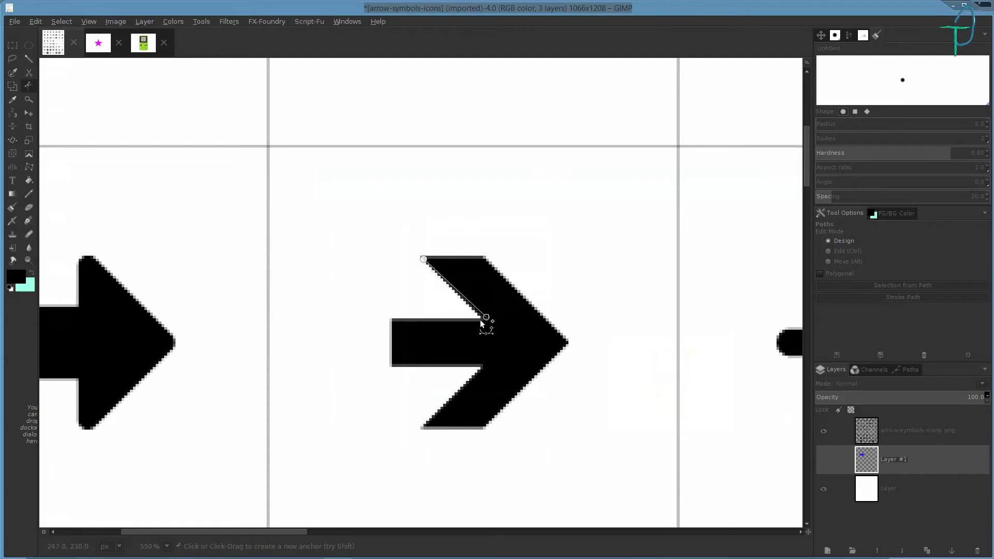
pyautogui.keyDown('ctrl'); pyautogui.scroll(4, 478, 319); pyautogui.keyUp('ctrl')
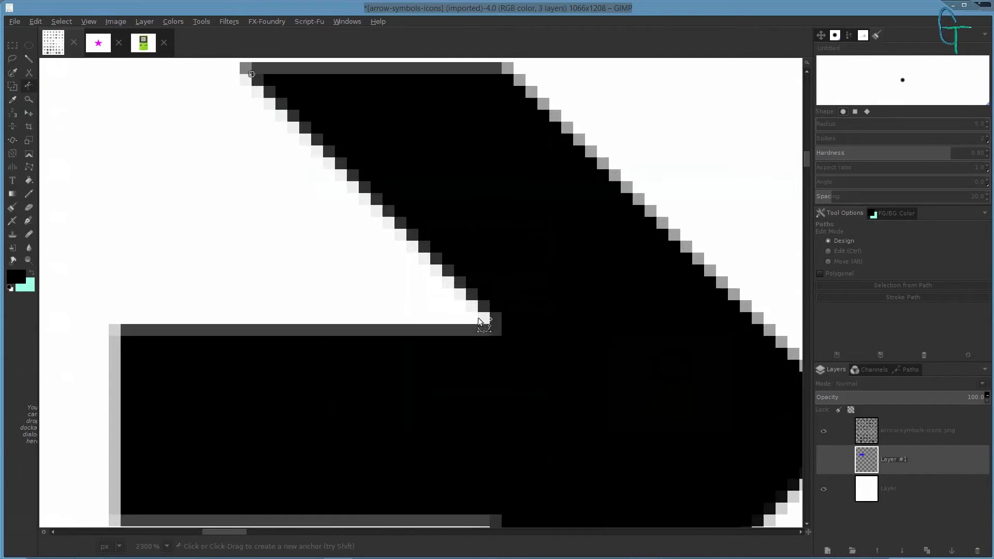
pyautogui.click(499, 330)
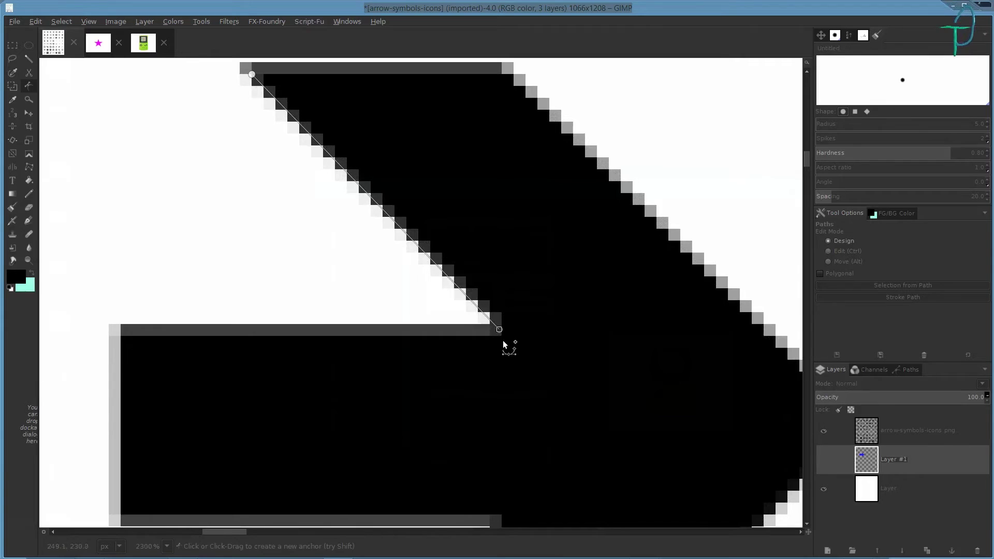
pyautogui.click(118, 326)
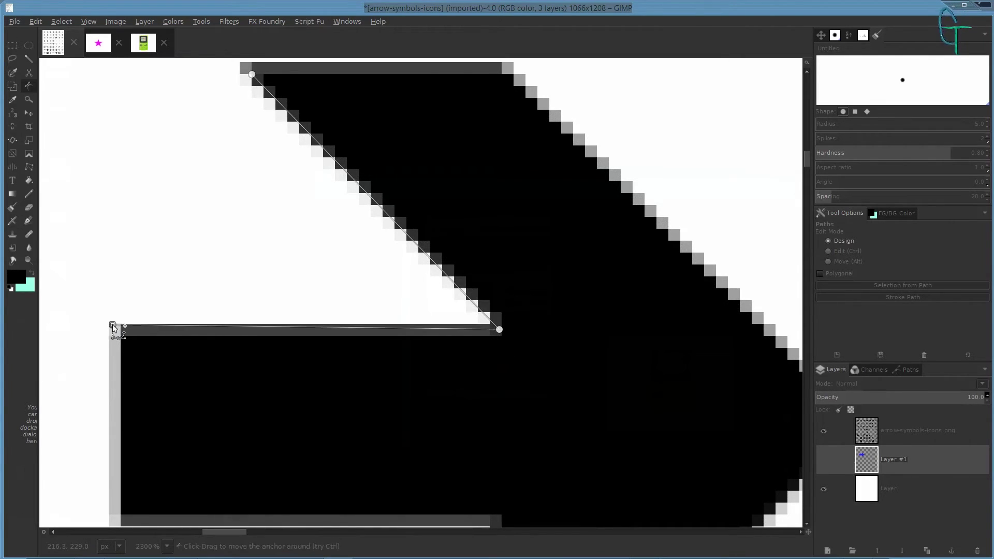
# - Continue the path down the shaft's flat end and along its lower edge to the lower notch
pyautogui.scroll(-5, 207, 357)
pyautogui.hscroll(-5, 207, 357)
pyautogui.click(315, 361)
pyautogui.click(702, 356)
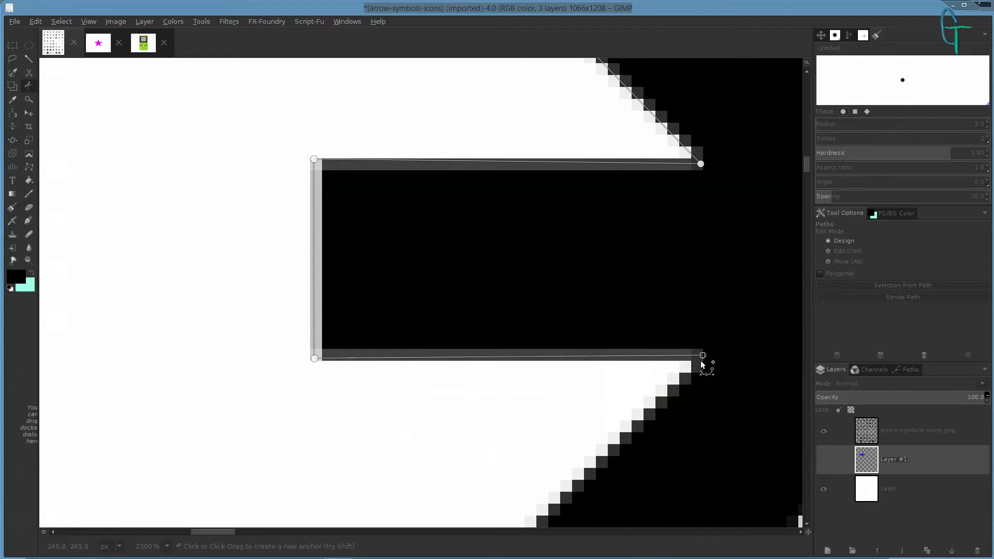
# - Extend the path around both corners of the lower barb and up to the arrow's tip
pyautogui.scroll(-5, 573, 443)
pyautogui.hscroll(-2, 573, 444)
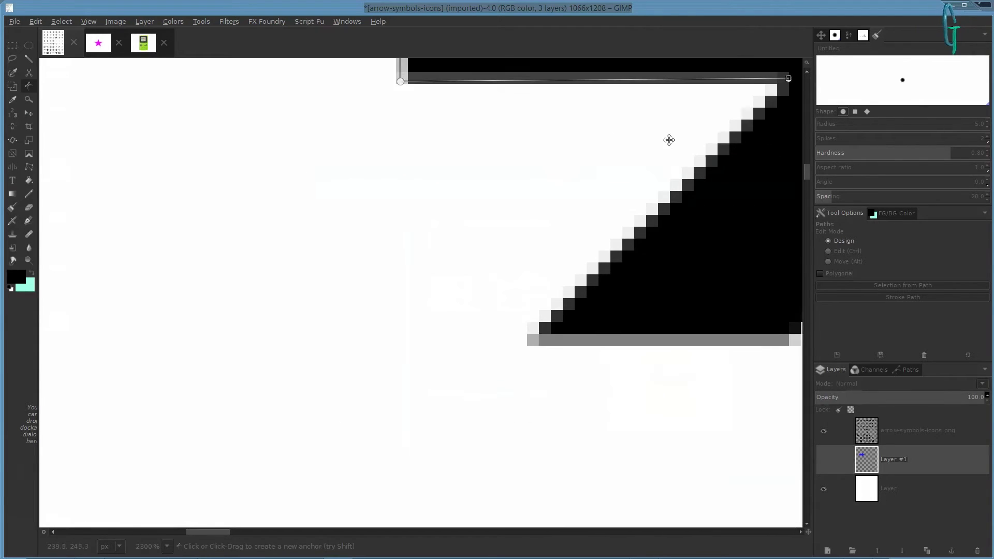
pyautogui.click(532, 329)
pyautogui.hscroll(2, 534, 350)
pyautogui.hscroll(2, 534, 349)
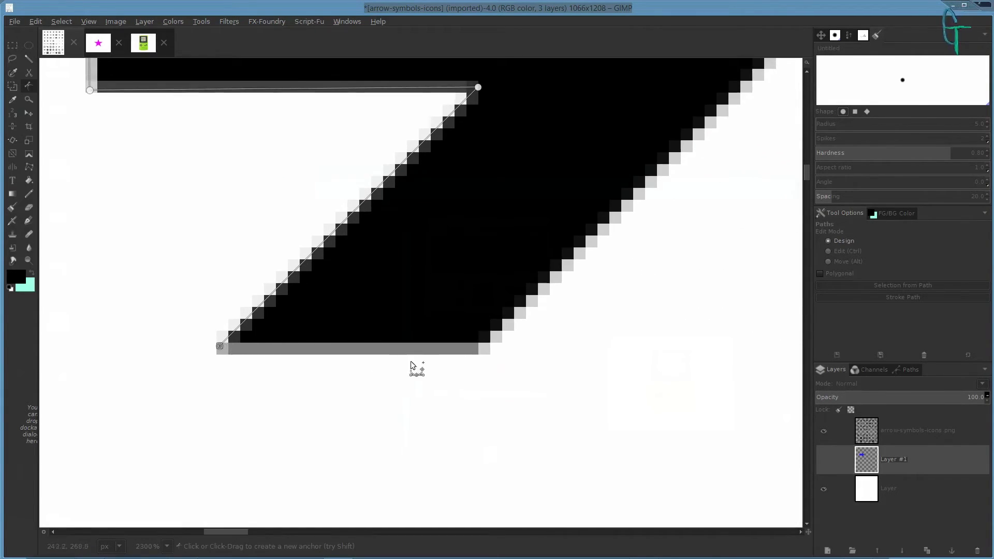
pyautogui.click(490, 353)
pyautogui.scroll(-4, 609, 300)
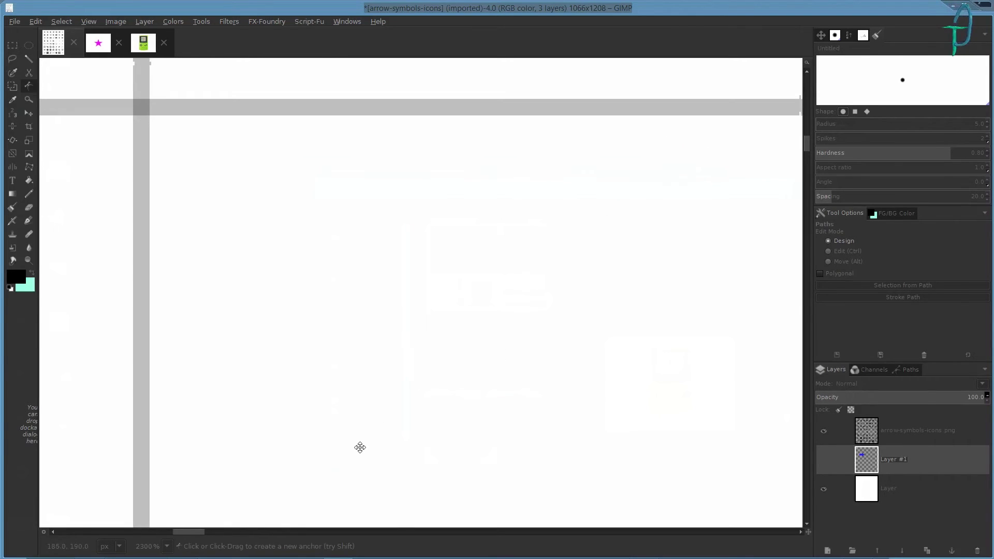
pyautogui.scroll(-3, 643, 156)
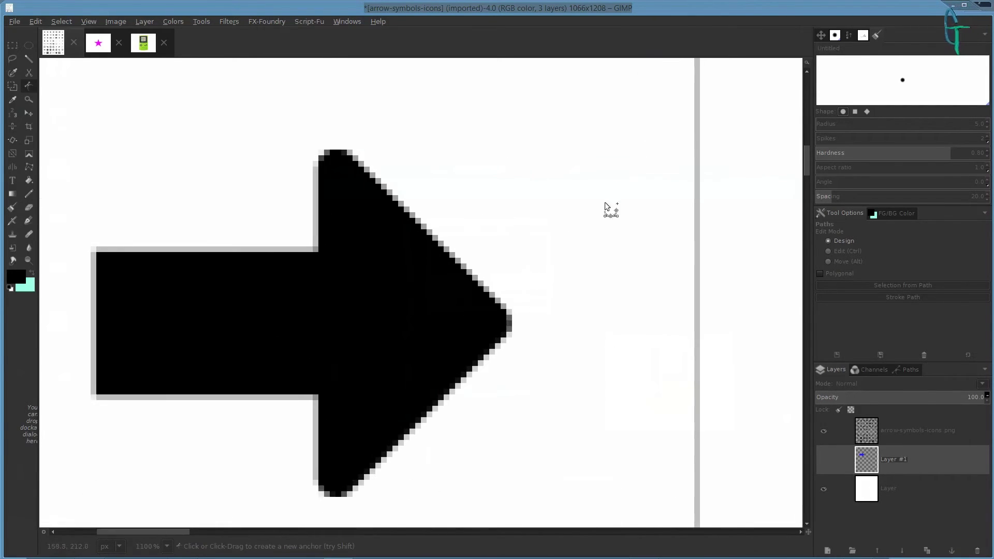
pyautogui.hscroll(4, 642, 261)
pyautogui.scroll(3, 477, 300)
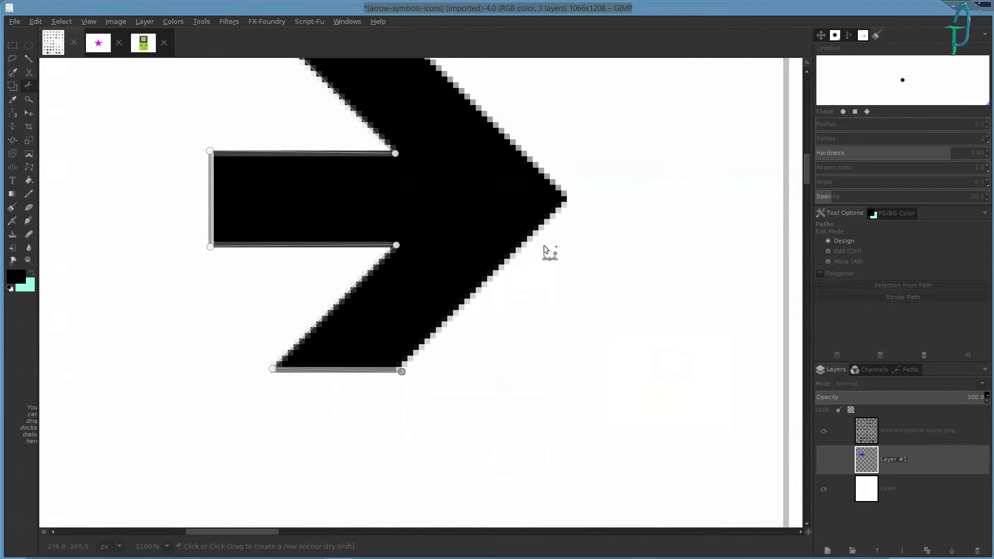
pyautogui.click(566, 201)
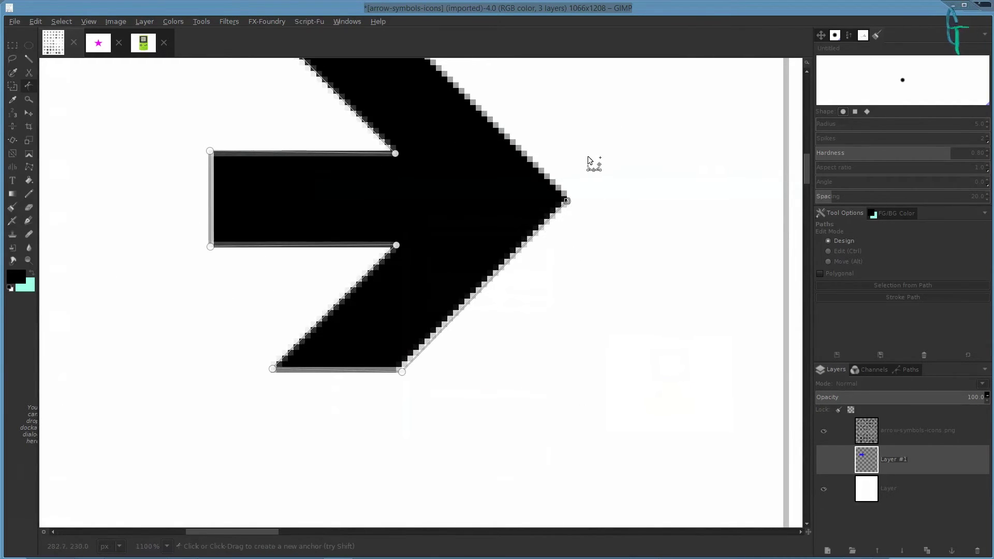
# - Add the upper barb's front corner, align the starting anchor with its corner, and close the arrow path
pyautogui.moveTo(592, 160); pyautogui.dragTo(572, 328)
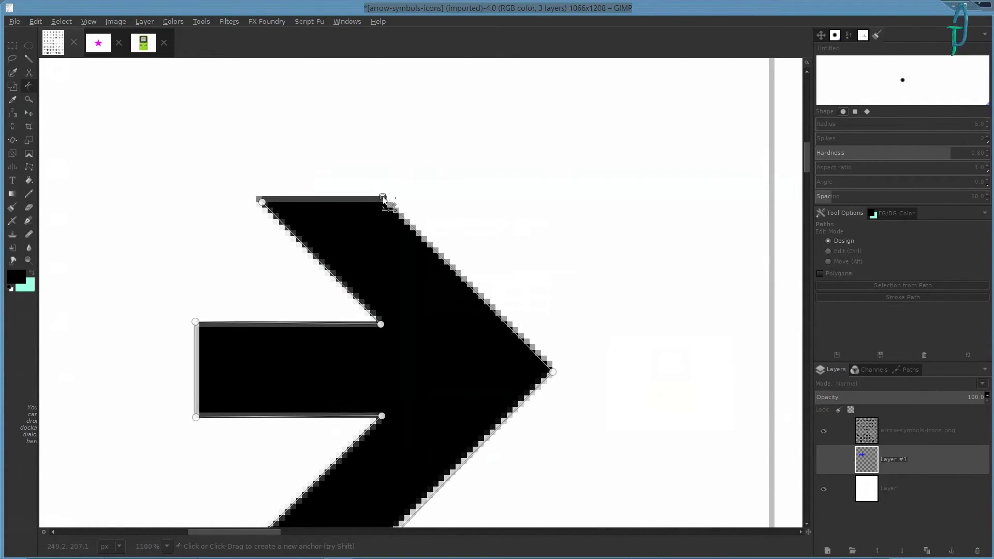
pyautogui.press('ctrl')
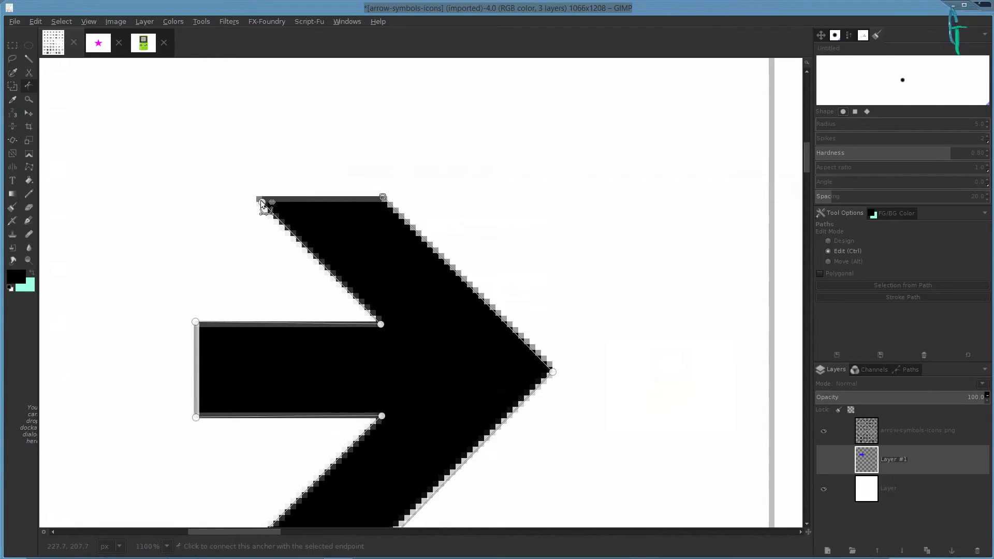
pyautogui.click(262, 201)
pyautogui.press('ctrl')
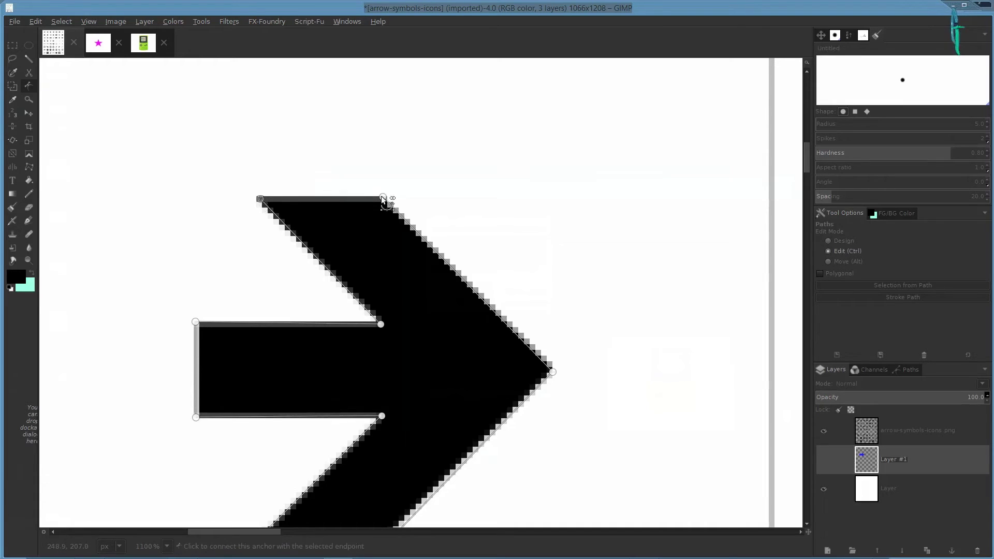
pyautogui.keyDown('ctrl'); pyautogui.click(382, 200); pyautogui.keyUp('ctrl')
pyautogui.scroll(-3, 523, 216)
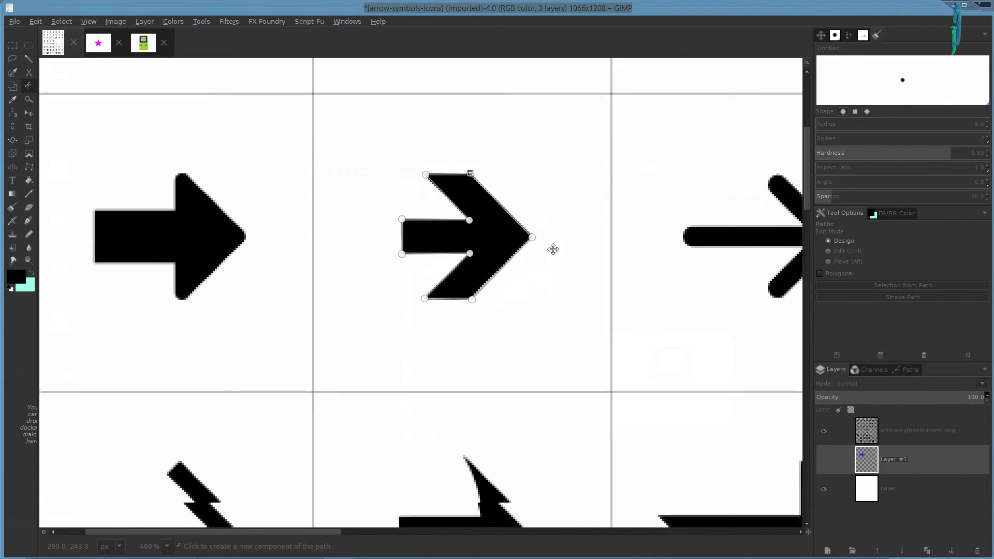
pyautogui.scroll(-2, 628, 355)
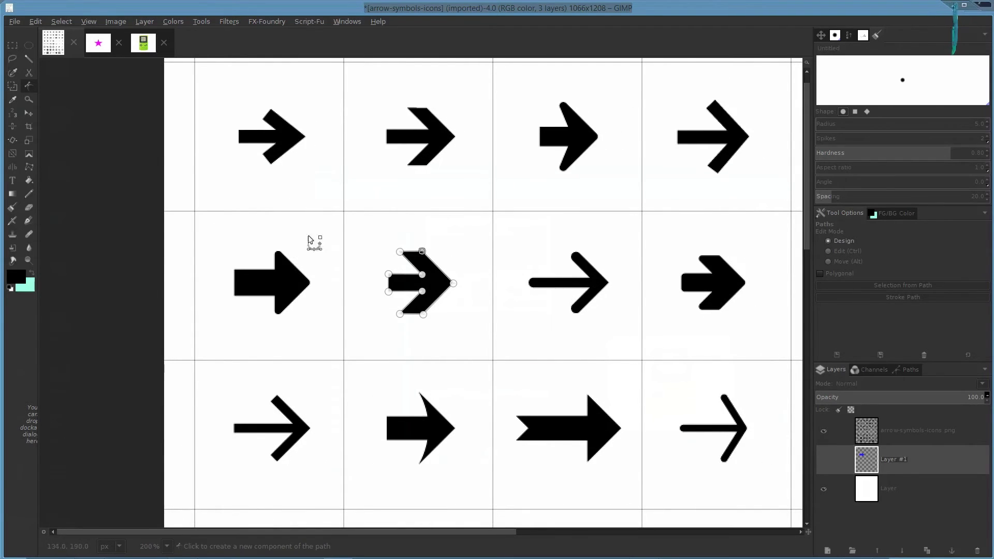
# - Scale the arrow path up to roughly three times its size with the Scale tool set to transform paths
pyautogui.hotkey('shift', 's')
pyautogui.click(437, 315)
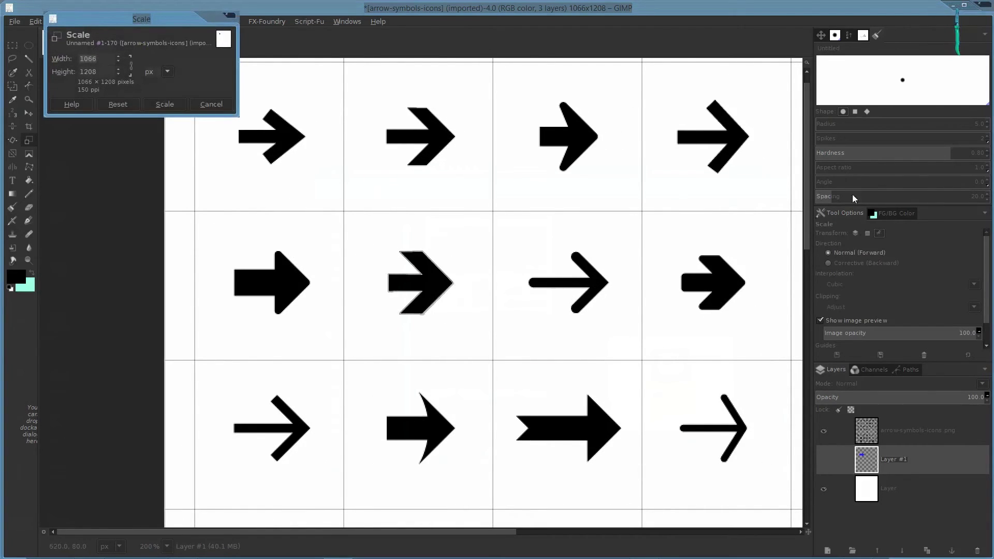
pyautogui.click(879, 234)
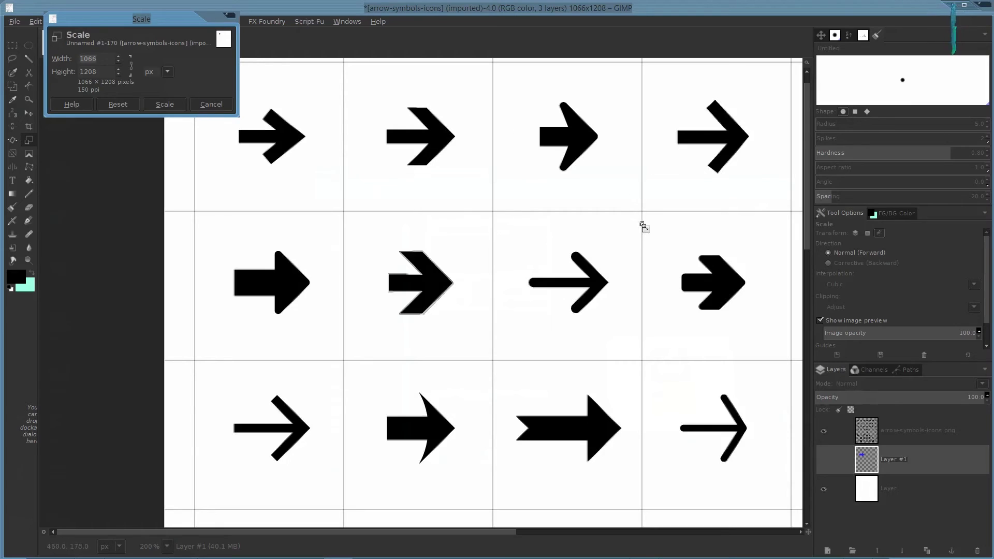
pyautogui.moveTo(457, 320); pyautogui.dragTo(289, 103)
pyautogui.moveTo(374, 235); pyautogui.dragTo(343, 162)
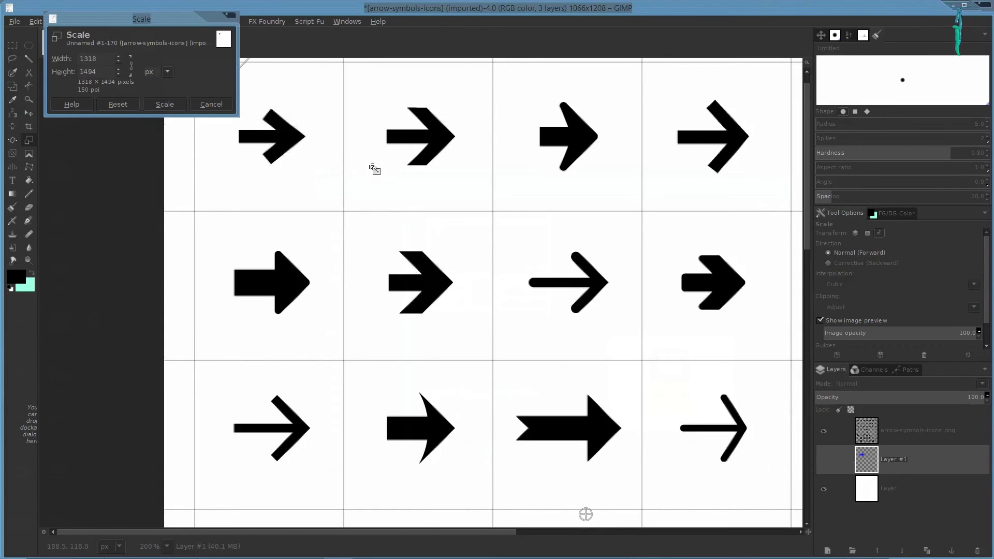
pyautogui.press('1')
pyautogui.moveTo(184, 24); pyautogui.dragTo(545, 196)
pyautogui.moveTo(479, 231); pyautogui.dragTo(486, 234)
pyautogui.click(525, 278)
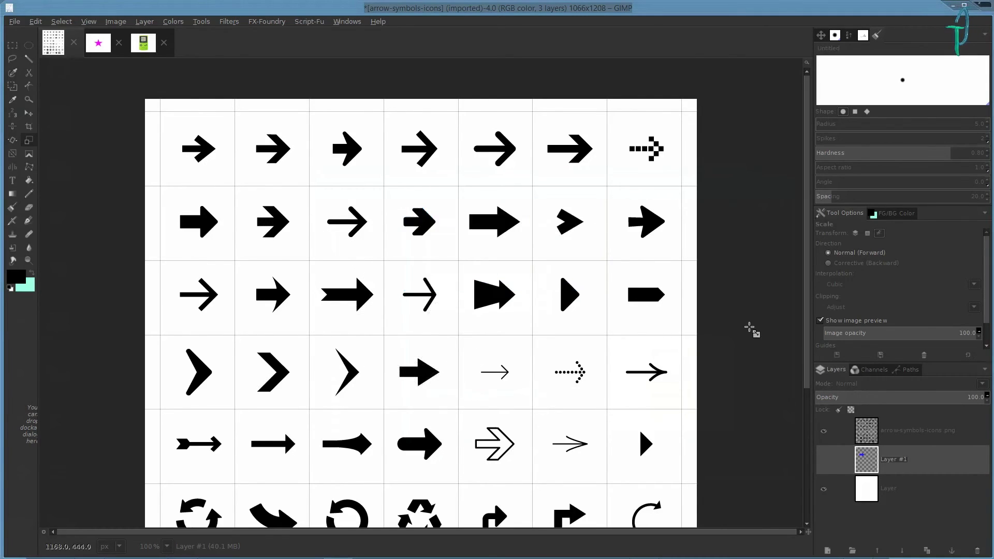
# - Show the path Unnamed #1 and hide the arrow-symbols-icons.png layer
pyautogui.click(913, 370)
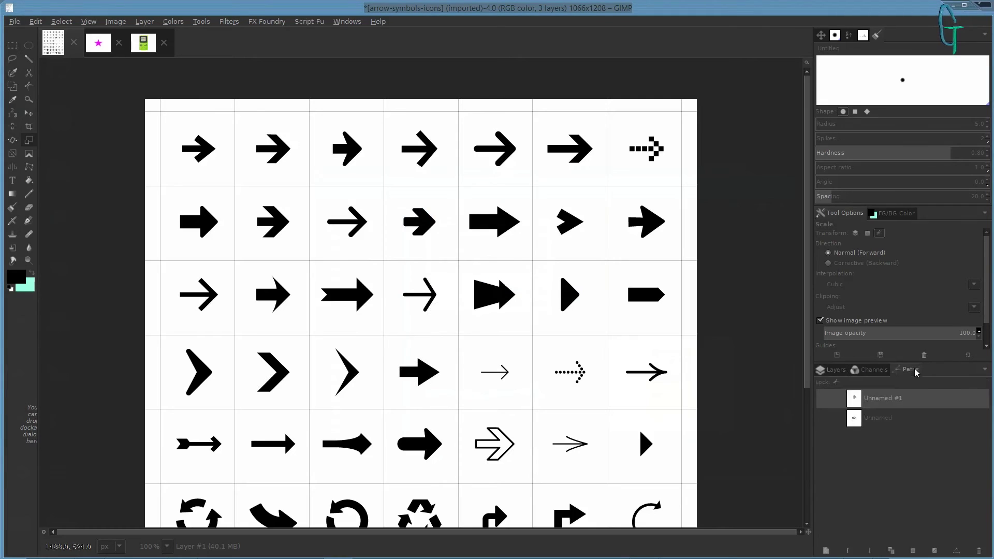
pyautogui.click(823, 403)
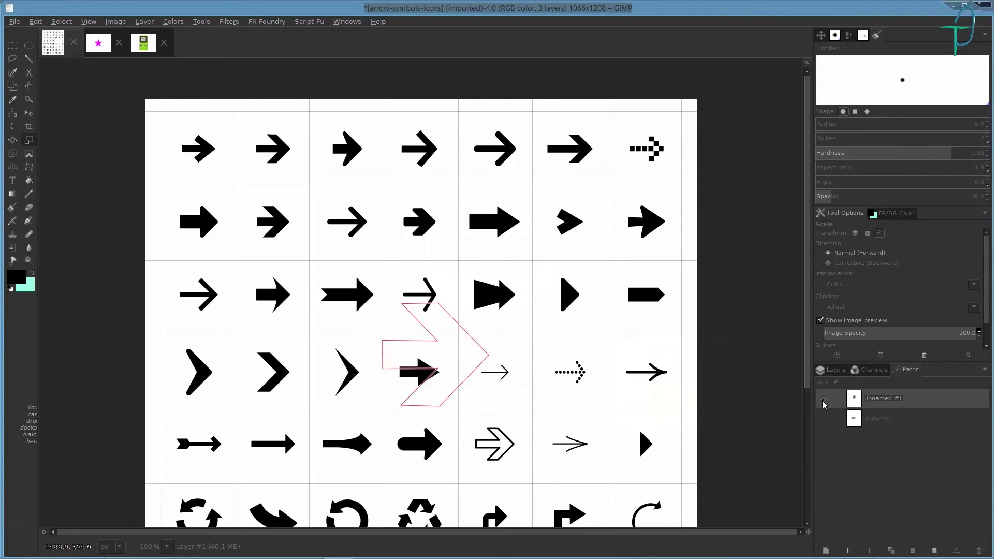
pyautogui.click(835, 370)
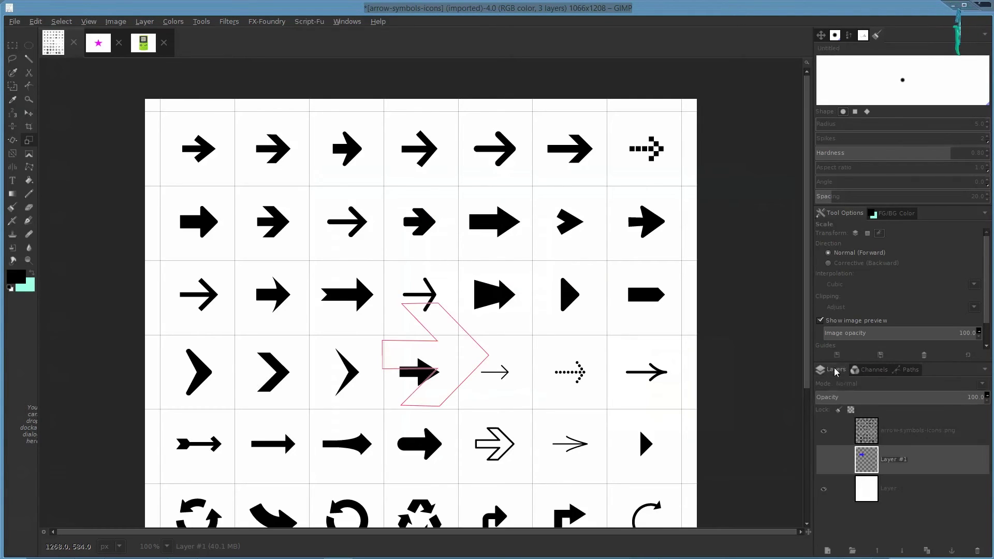
pyautogui.click(824, 431)
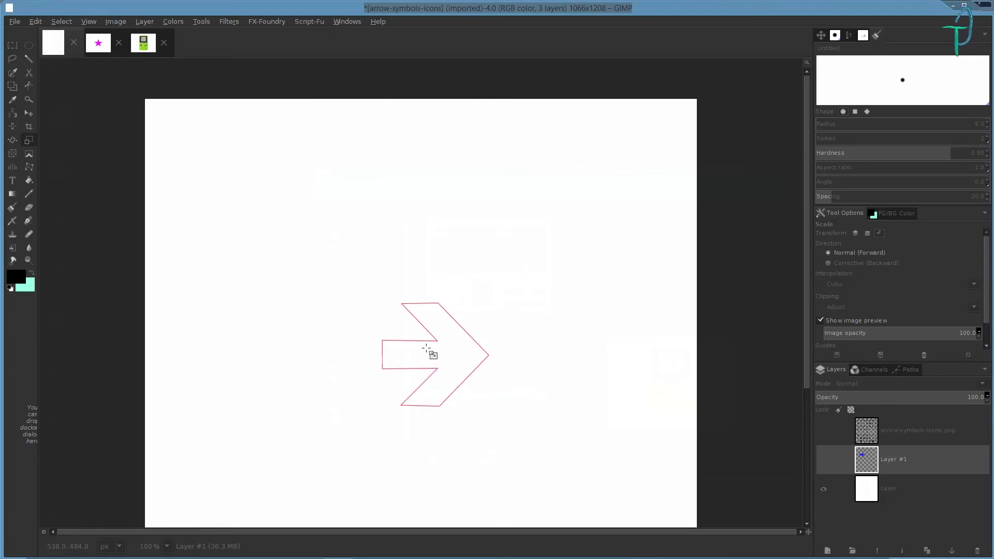
# - Move the enlarged arrow path downward with the Move tool set to move the active path
pyautogui.press('m')
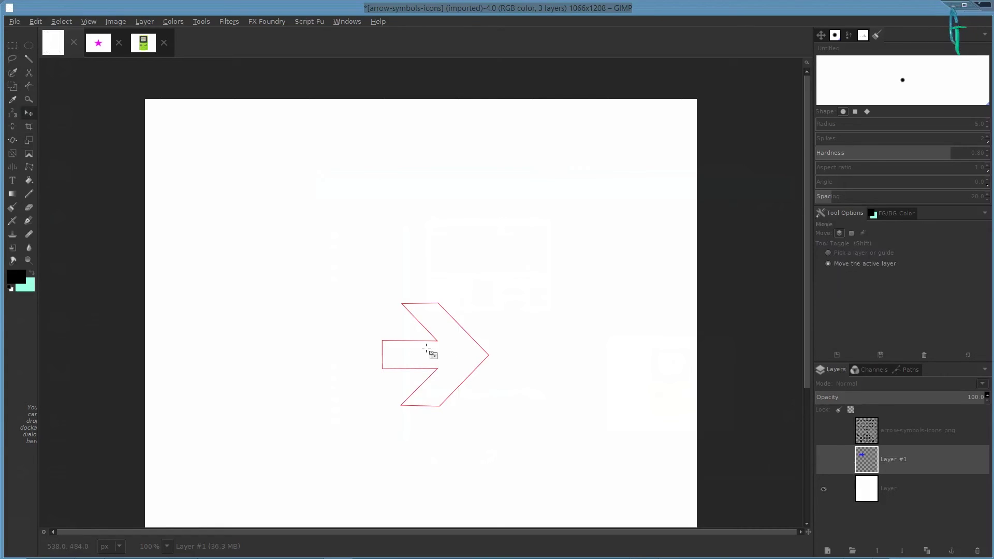
pyautogui.click(862, 233)
pyautogui.moveTo(458, 373); pyautogui.dragTo(451, 430)
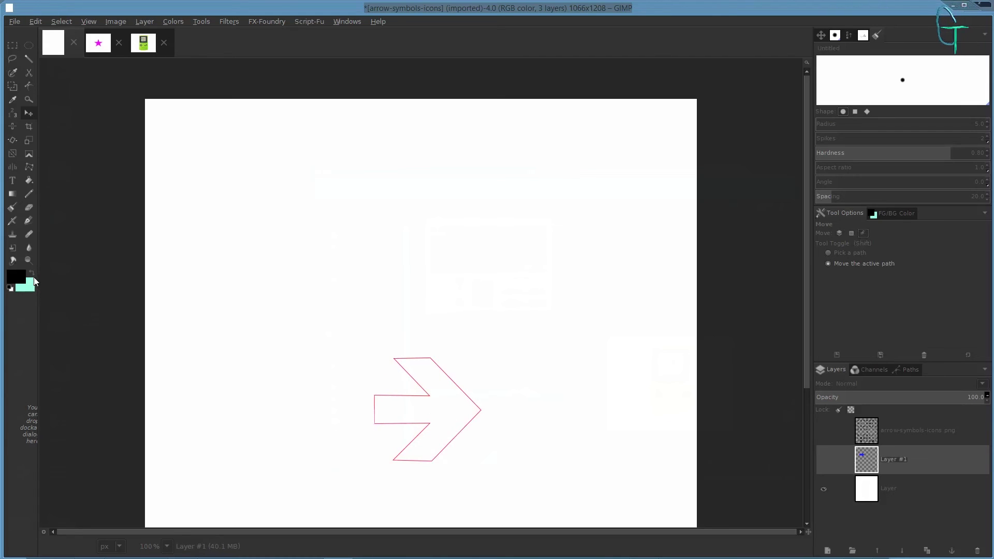
# - Set the foreground color to yellow, fff200
pyautogui.click(17, 280)
pyautogui.click(625, 179)
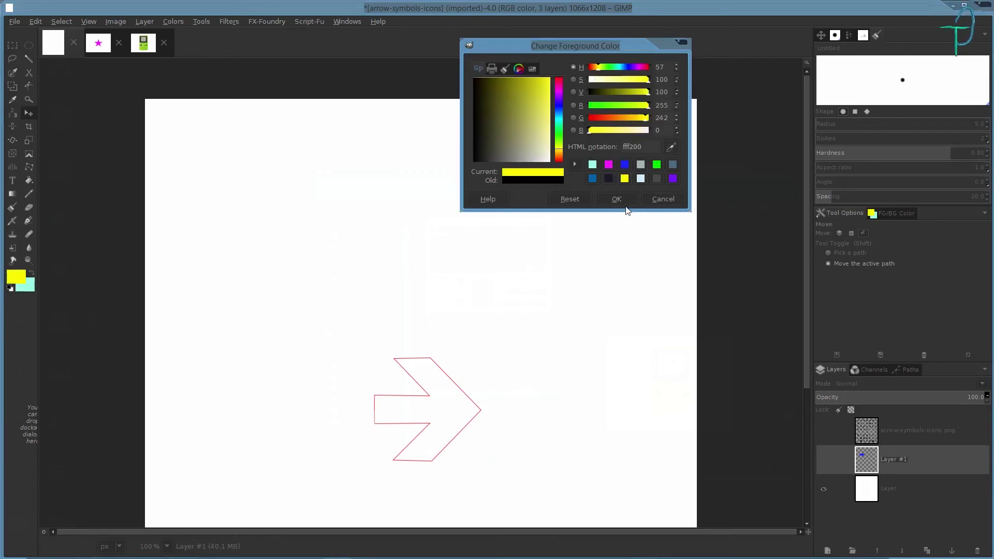
pyautogui.click(621, 199)
# - Convert the path Unnamed #1 to a selection and fill it with the yellow foreground color on Layer #1
pyautogui.click(902, 371)
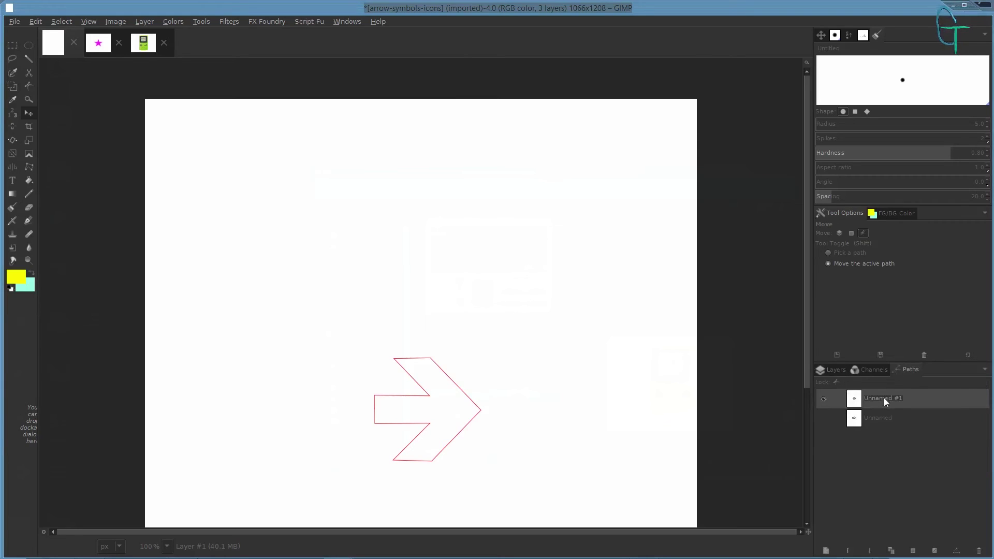
pyautogui.rightClick(884, 395)
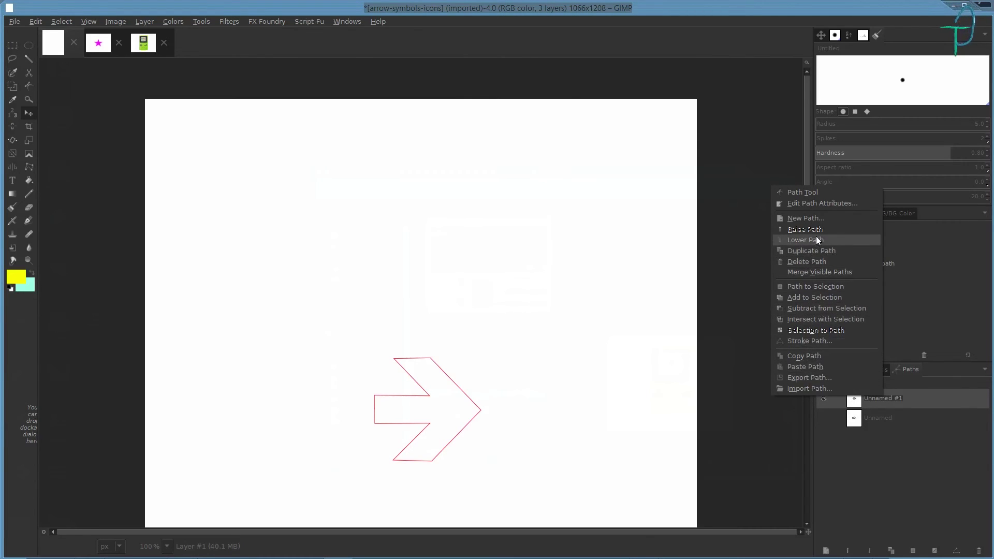
pyautogui.click(828, 288)
pyautogui.moveTo(21, 284); pyautogui.dragTo(437, 402)
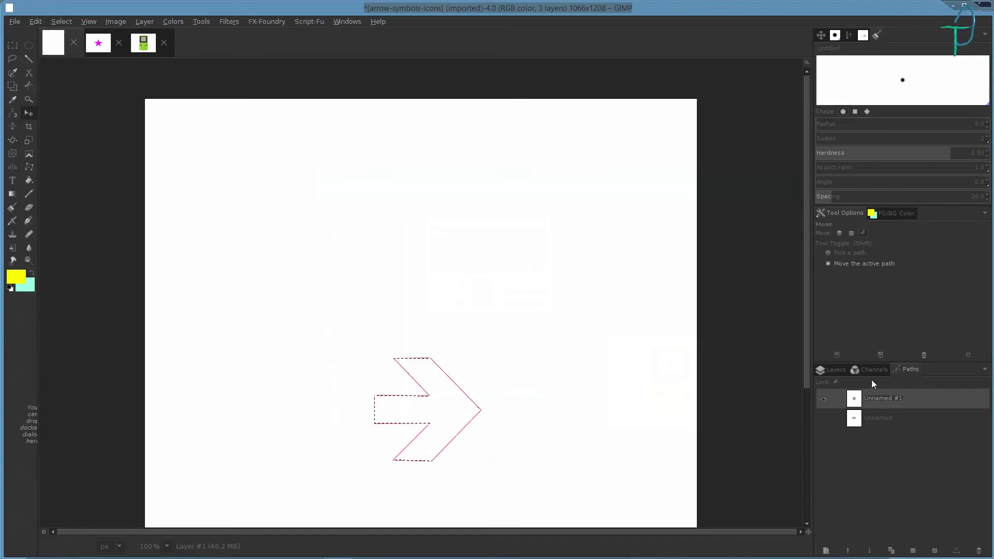
# - Show Layer #1, and hide the path Unnamed #1 along with clearing its selection
pyautogui.click(832, 369)
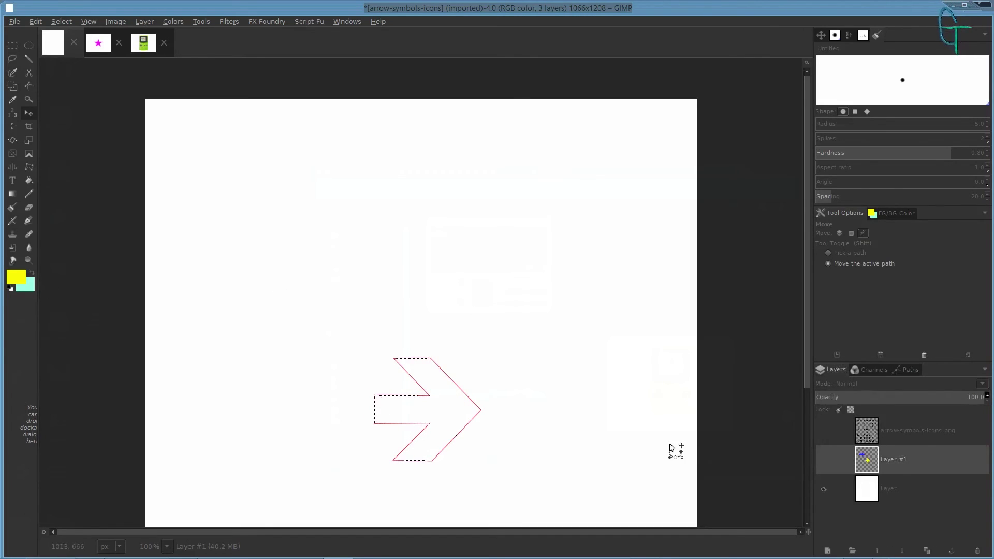
pyautogui.click(824, 463)
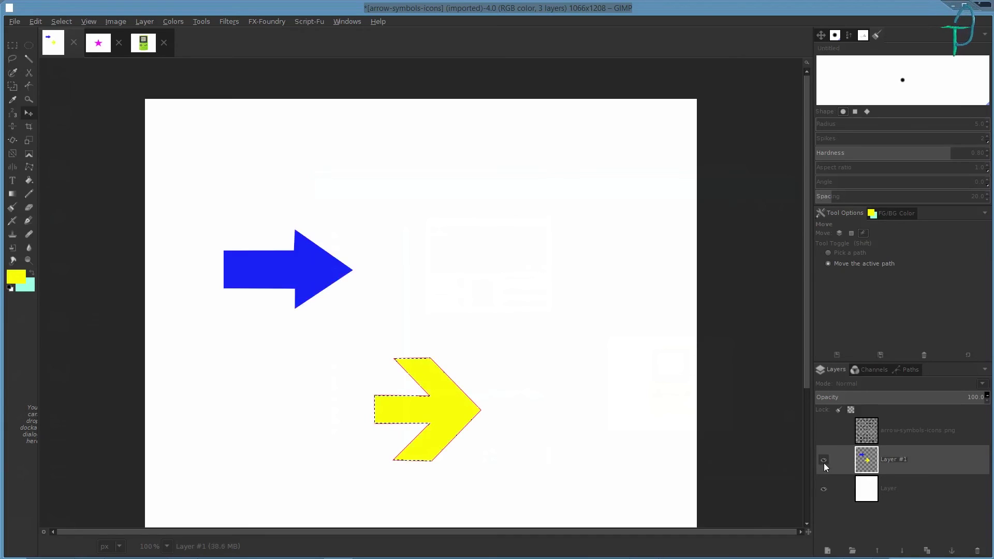
pyautogui.click(910, 370)
pyautogui.click(823, 399)
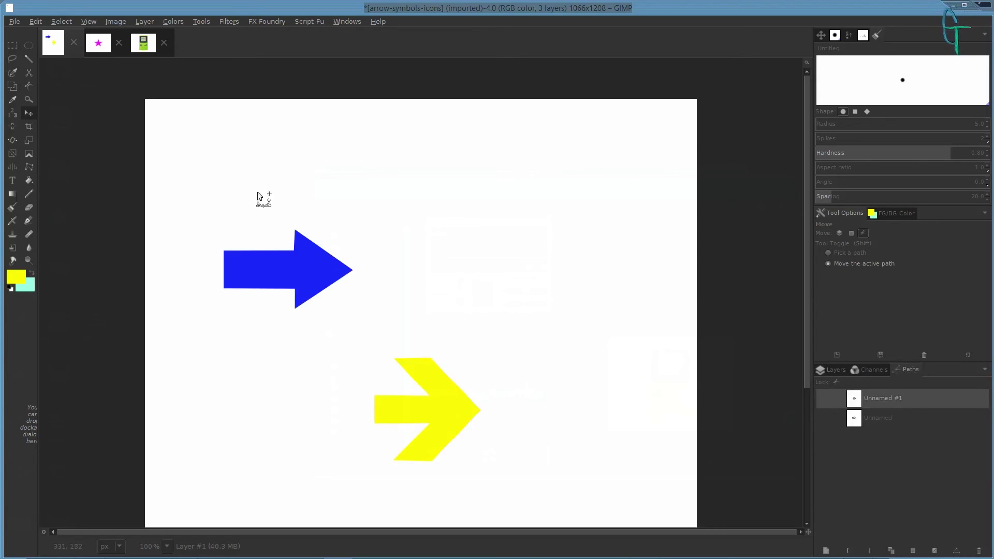
pyautogui.press('-')
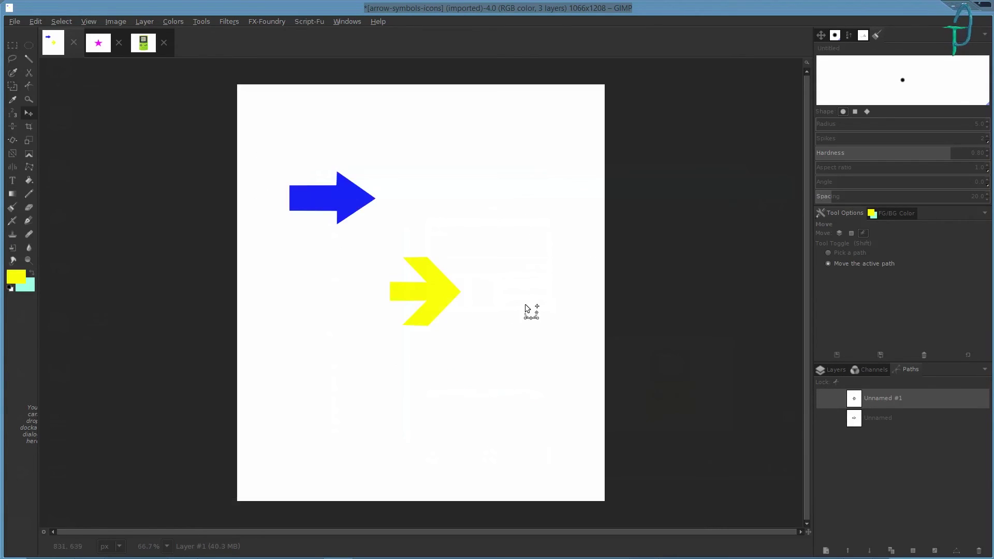
# - Move Layer #1 with both filled arrows down and to the right, using the Move tool set to move the active layer
pyautogui.click(839, 233)
pyautogui.moveTo(424, 280); pyautogui.dragTo(498, 334)
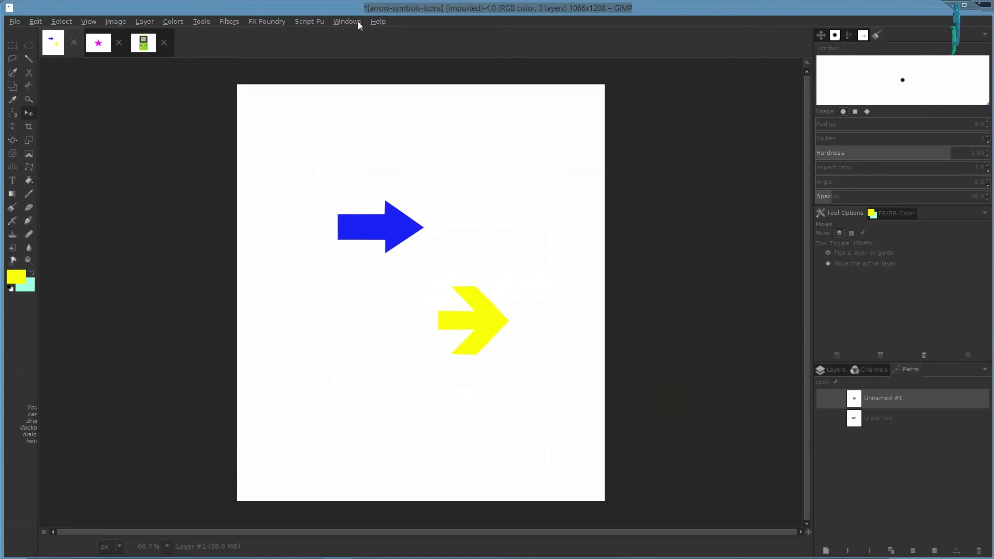
# - Review the Game Boy and star images along with their paths, and return to the arrow image
pyautogui.click(141, 45)
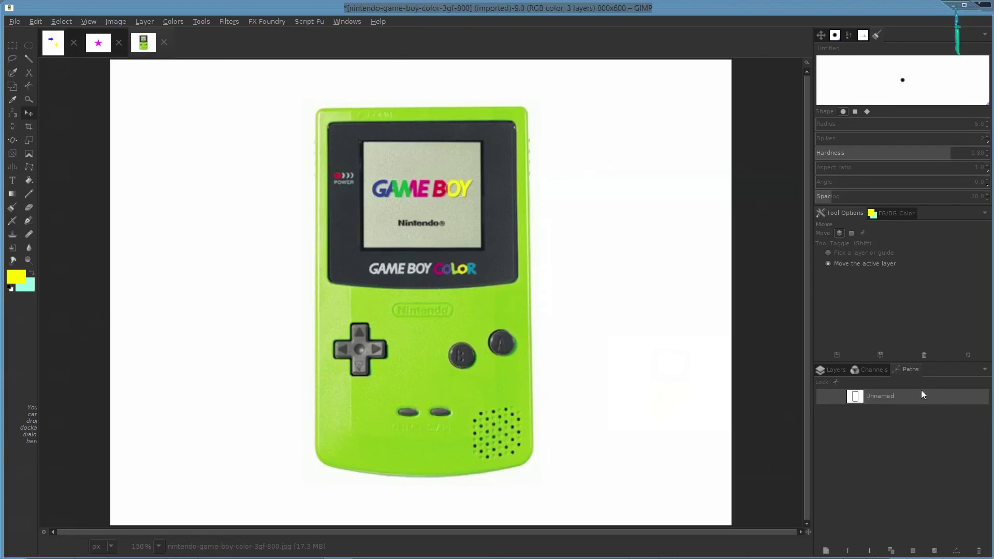
pyautogui.click(96, 50)
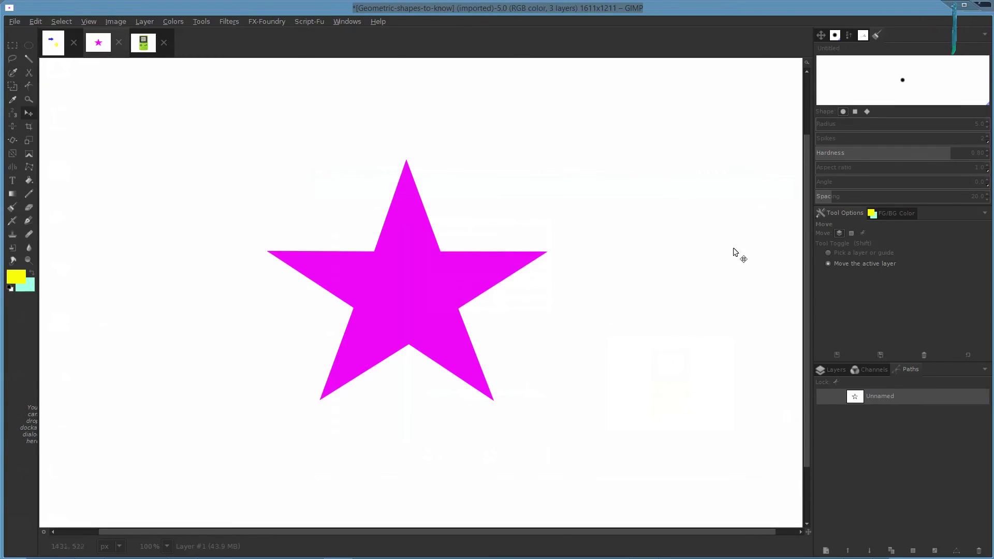
pyautogui.click(76, 55)
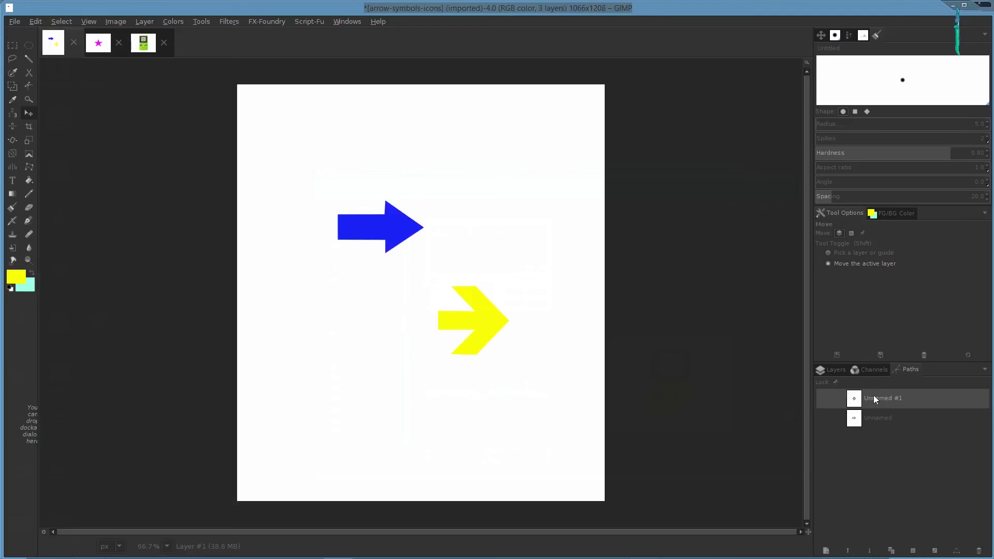
# - Show the arrow-symbols-icons.png layer, hide Layer #1, and examine the reference arrows up close
pyautogui.click(835, 375)
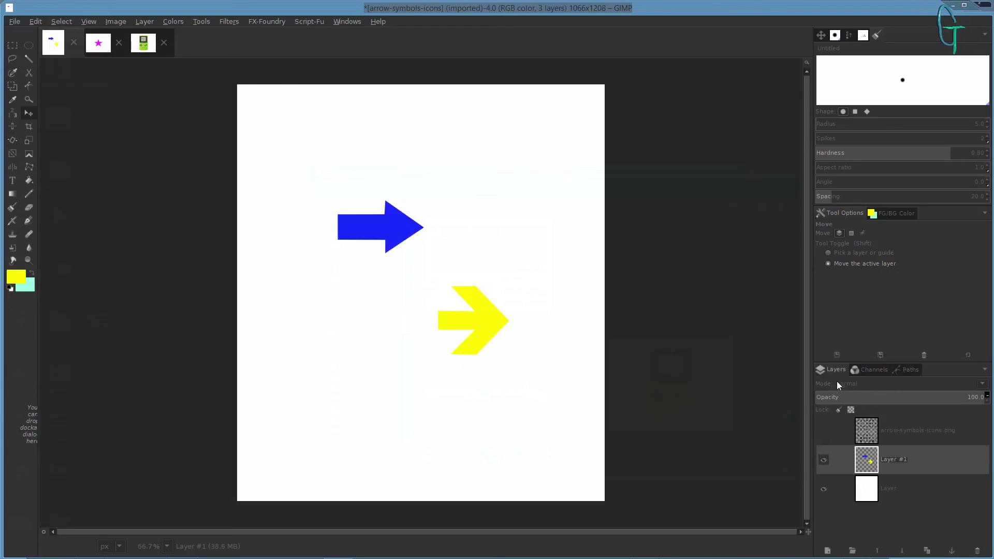
pyautogui.click(826, 430)
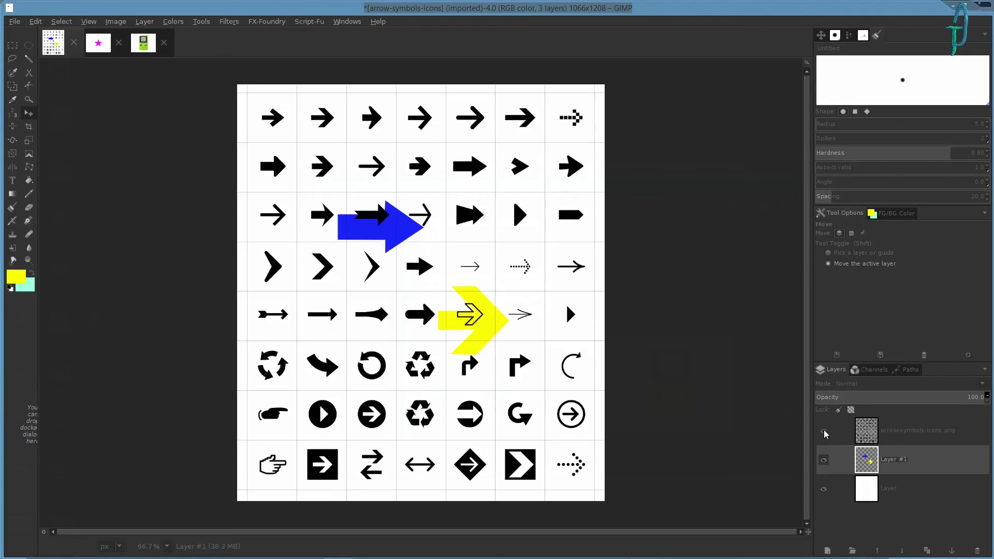
pyautogui.click(824, 460)
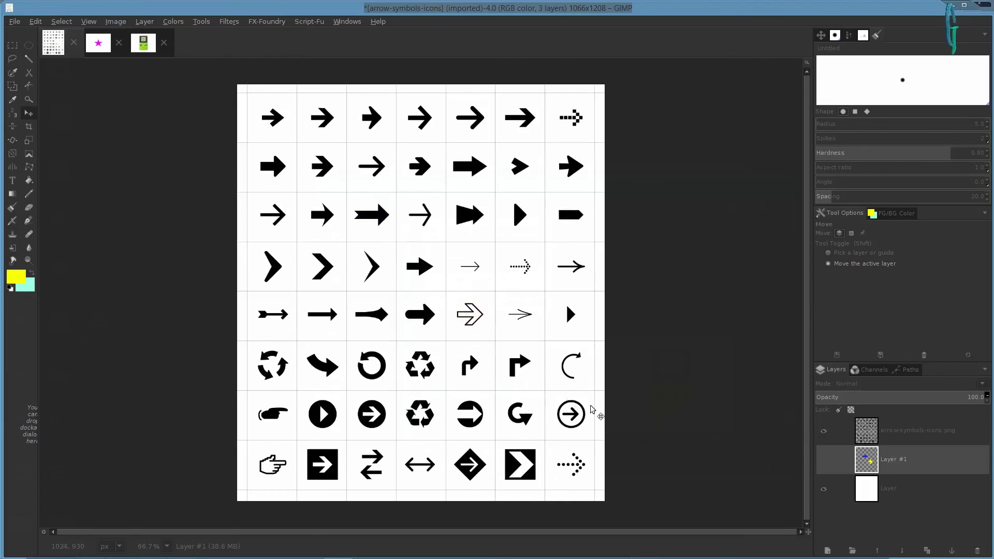
pyautogui.press('1')
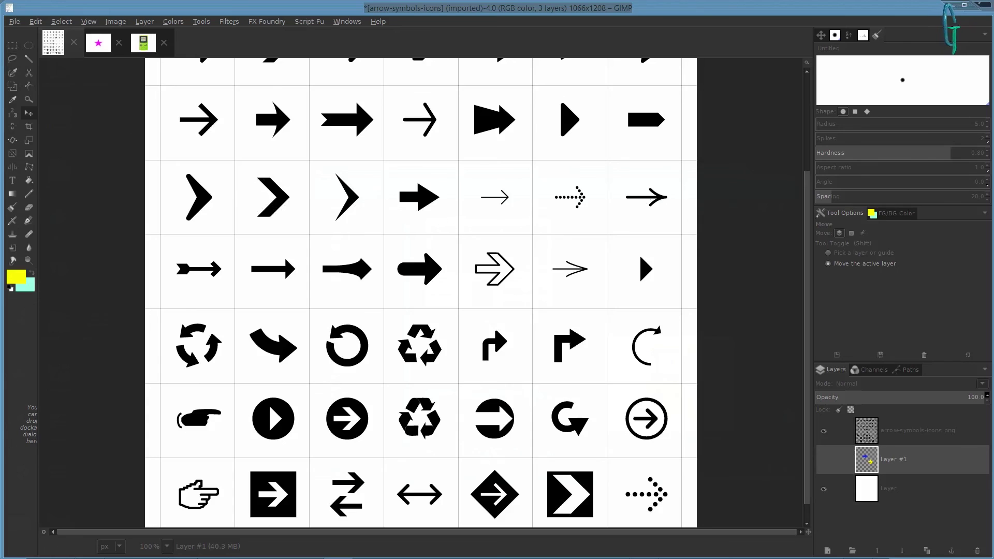
pyautogui.keyDown('ctrl'); pyautogui.scroll(5, 479, 303); pyautogui.keyUp('ctrl')
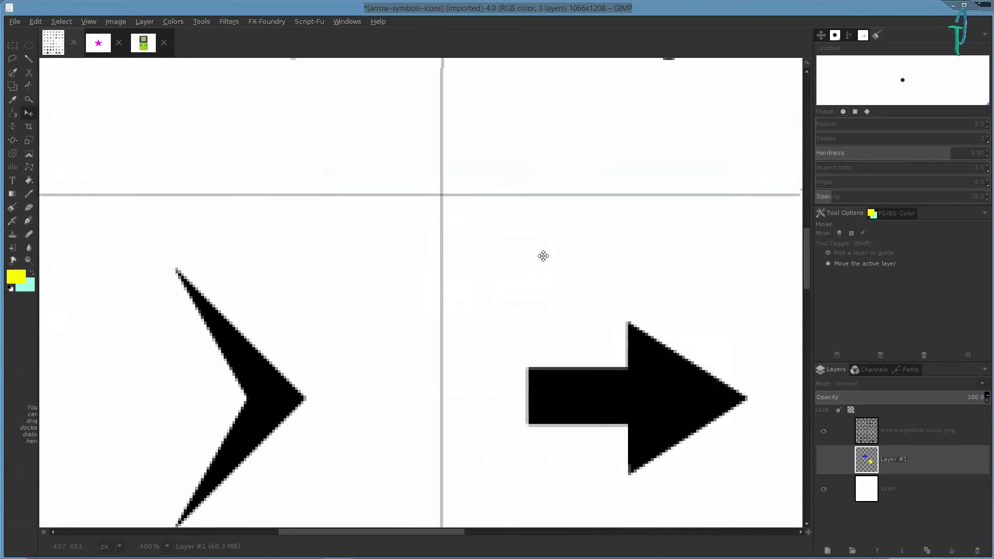
pyautogui.scroll(-2, 646, 327)
pyautogui.hscroll(1, 647, 328)
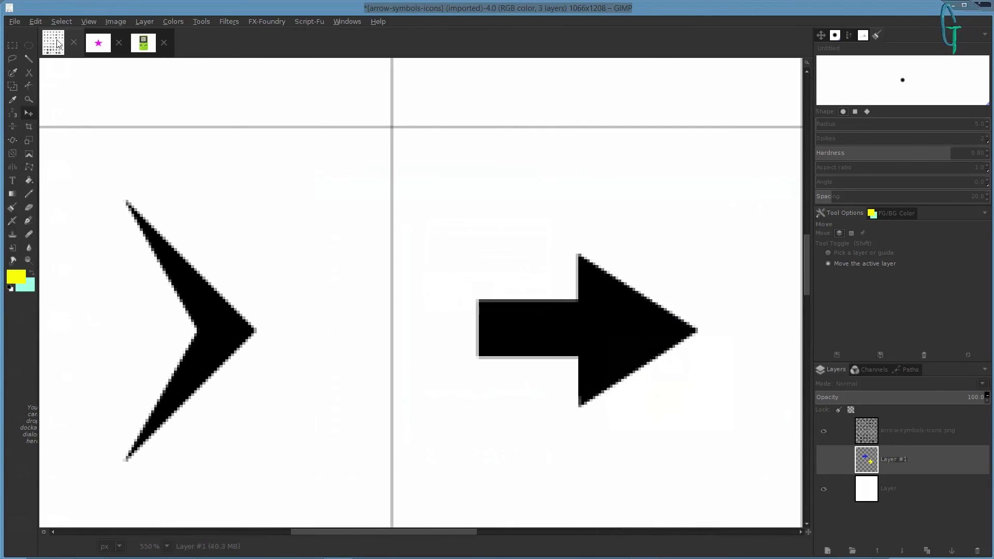
# - Activate the Free Select tool, and show and hide the arrow-symbols-icons.png layer to compare it with the filled arrows
pyautogui.click(12, 59)
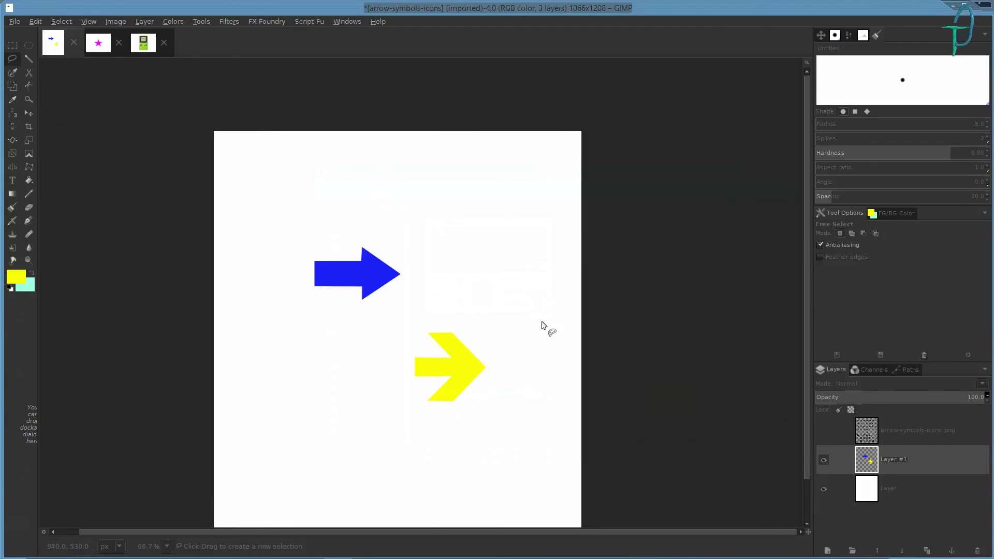
pyautogui.click(823, 430)
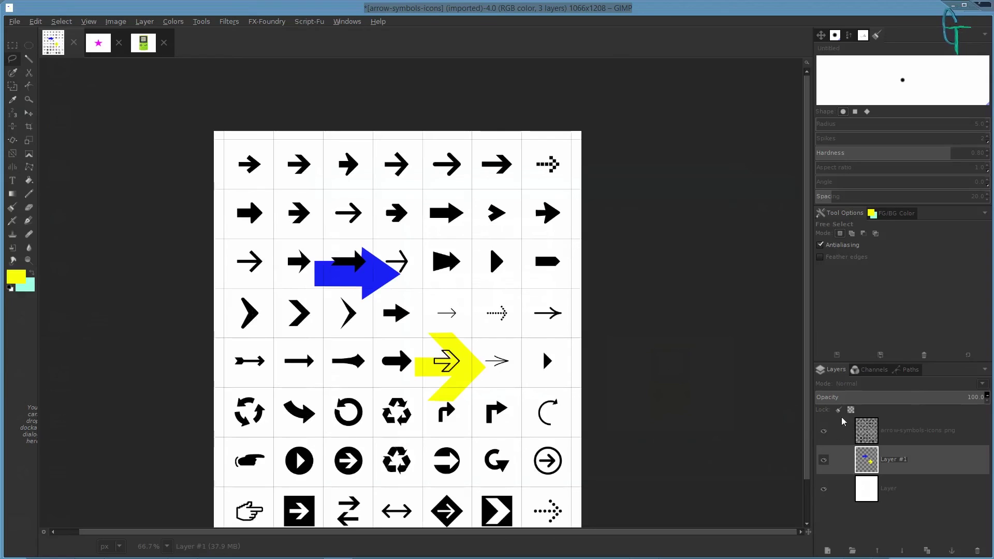
pyautogui.click(823, 430)
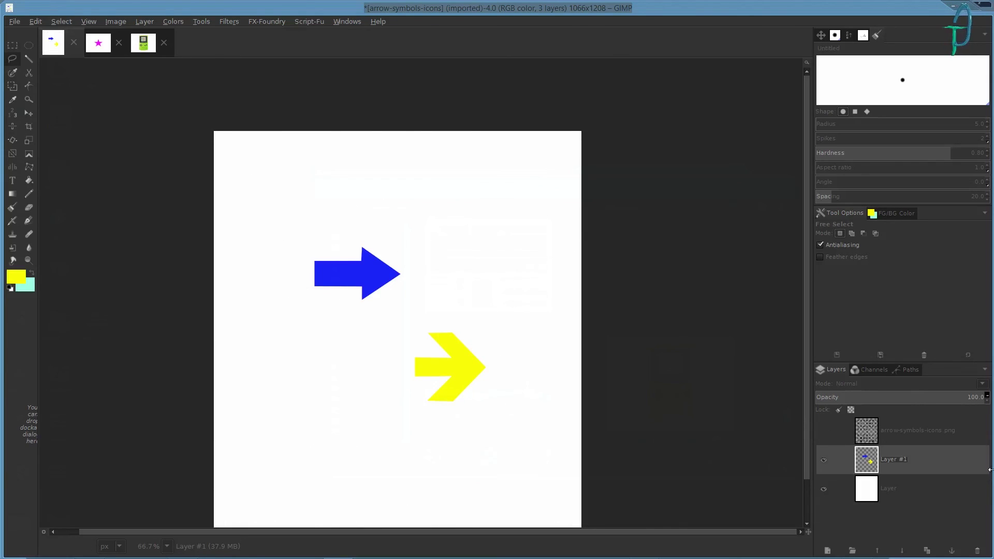
# - Switch to the Geometric-shapes-to-know image and hide Layer #1 and the white layer to reveal the original shapes
pyautogui.press('1')
pyautogui.hotkey('alt', '2')
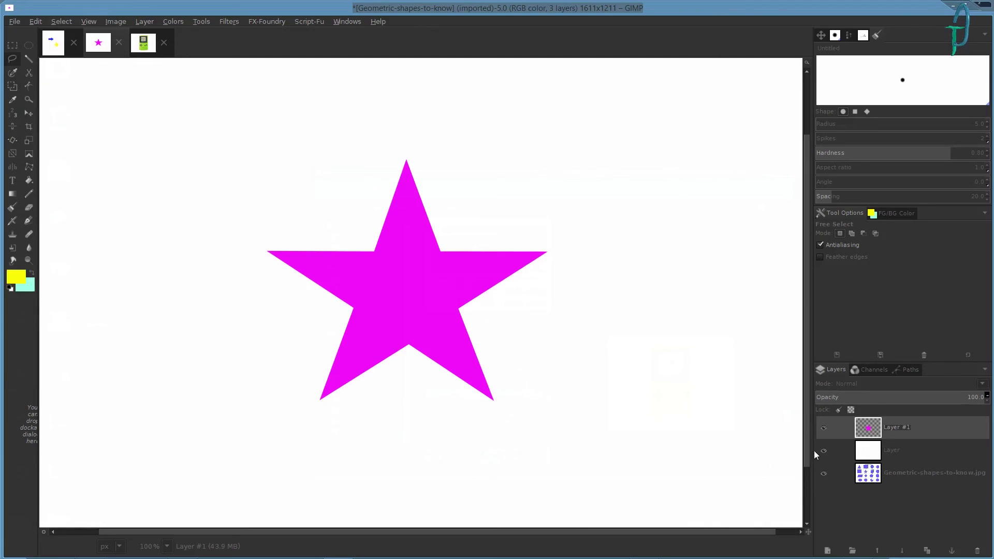
pyautogui.click(824, 450)
pyautogui.click(822, 426)
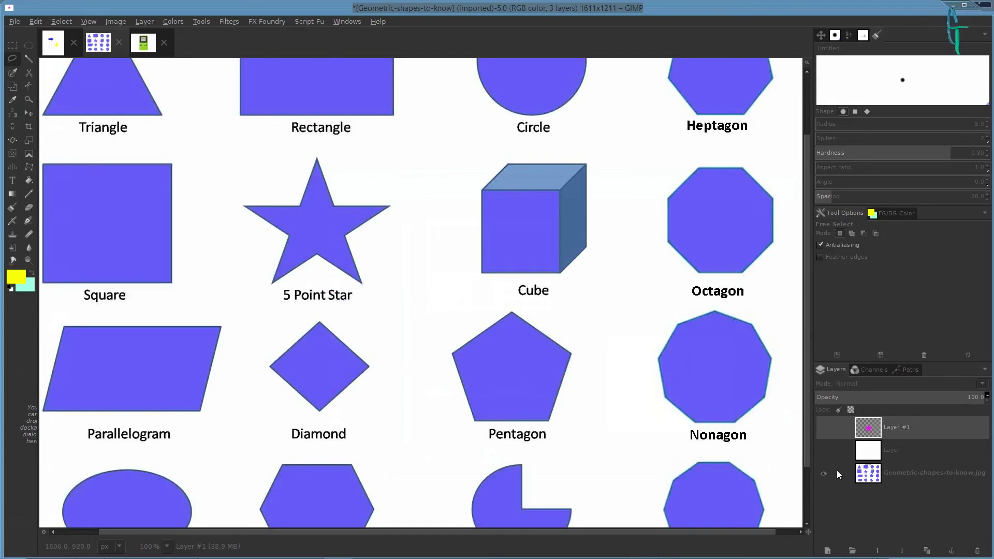
# - Examine the reference shapes in the Geometric-shapes-to-know image, from the full sheet to close views of the star, cube and pentagon
pyautogui.hotkey('shift', '2')
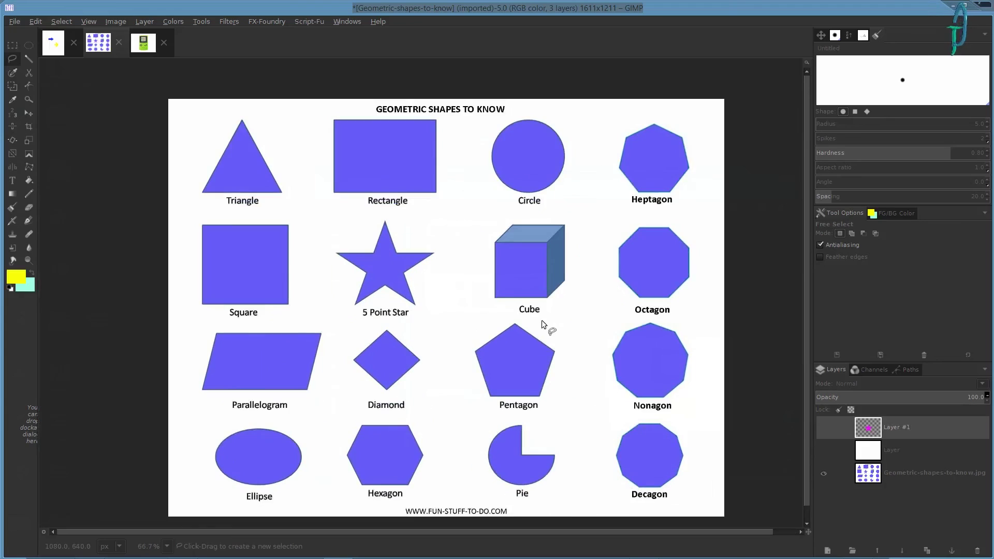
pyautogui.press('2')
pyautogui.scroll(3, 558, 245)
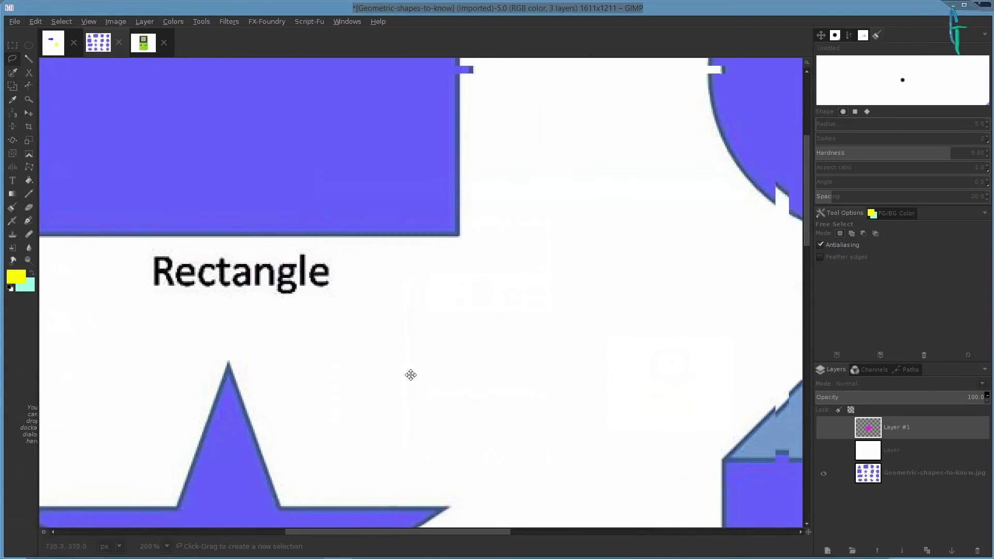
pyautogui.scroll(-2, 344, 472)
pyautogui.hscroll(5, 580, 241)
pyautogui.scroll(-3, 526, 222)
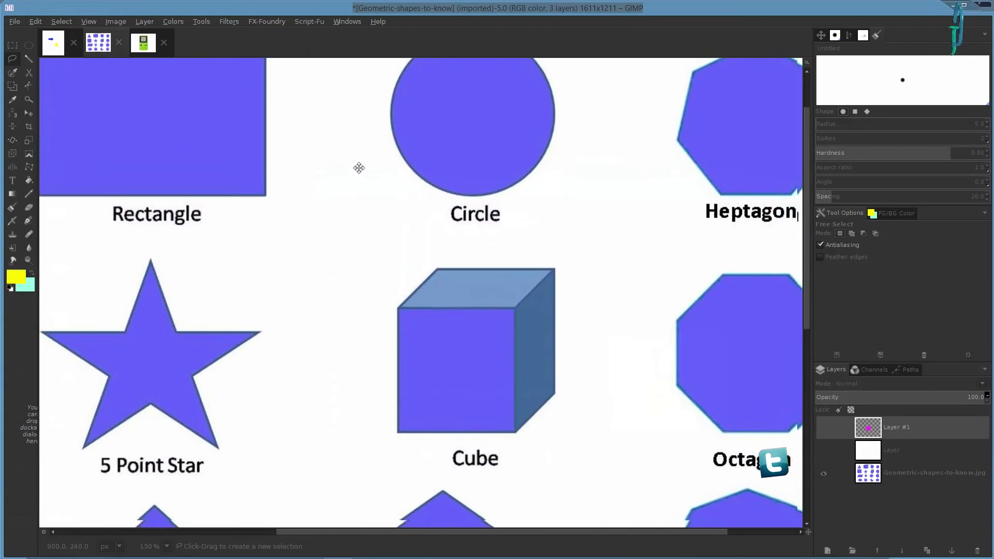
pyautogui.scroll(-2, 633, 270)
pyautogui.hscroll(1, 632, 261)
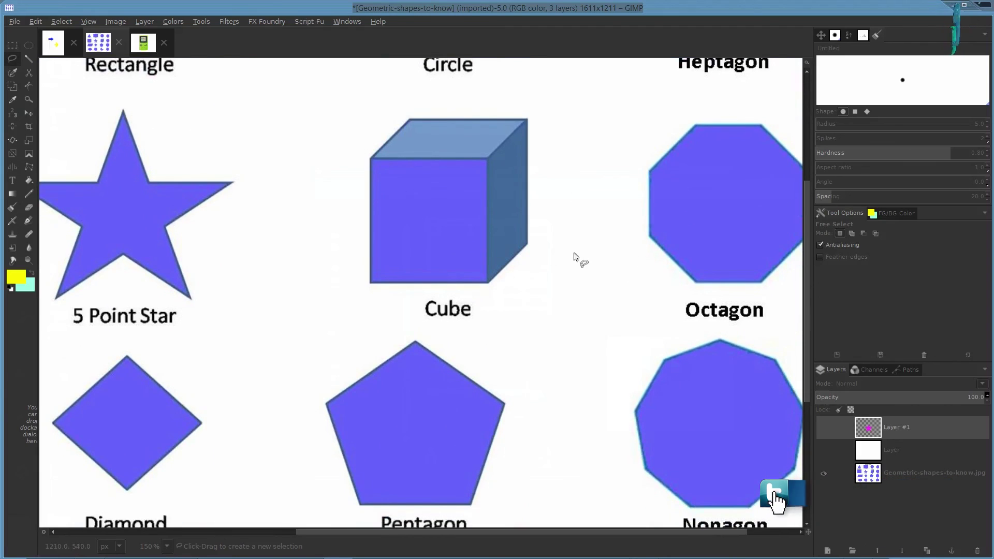
# - Return to the arrow image, show and hide the arrow-symbols-icons.png layer for comparison, and view the whole canvas
pyautogui.click(47, 44)
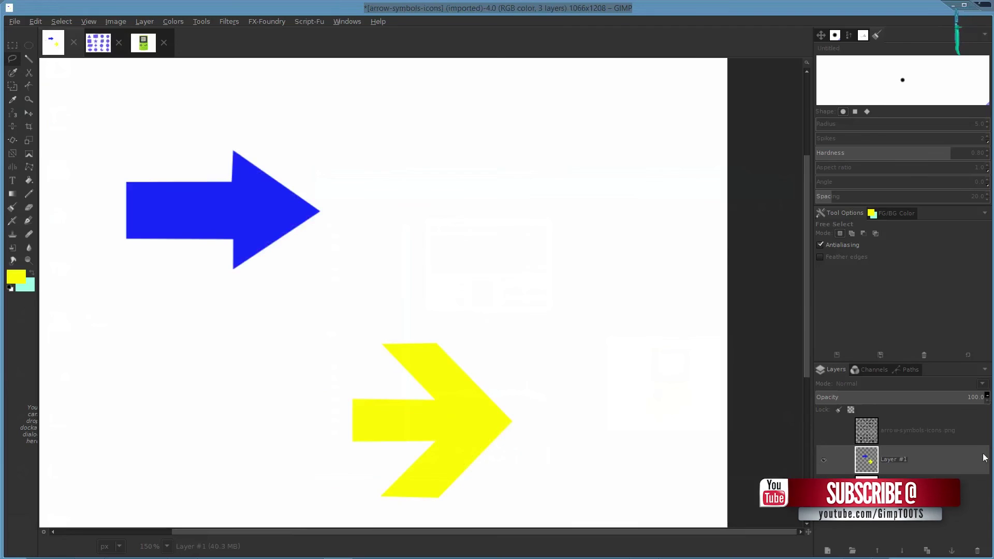
pyautogui.click(826, 433)
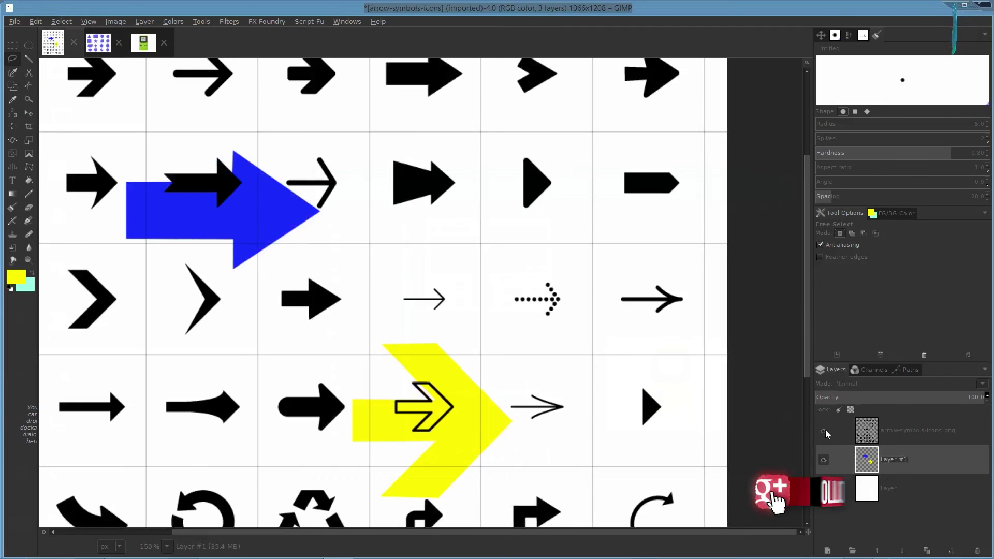
pyautogui.click(826, 432)
pyautogui.scroll(-3, 442, 202)
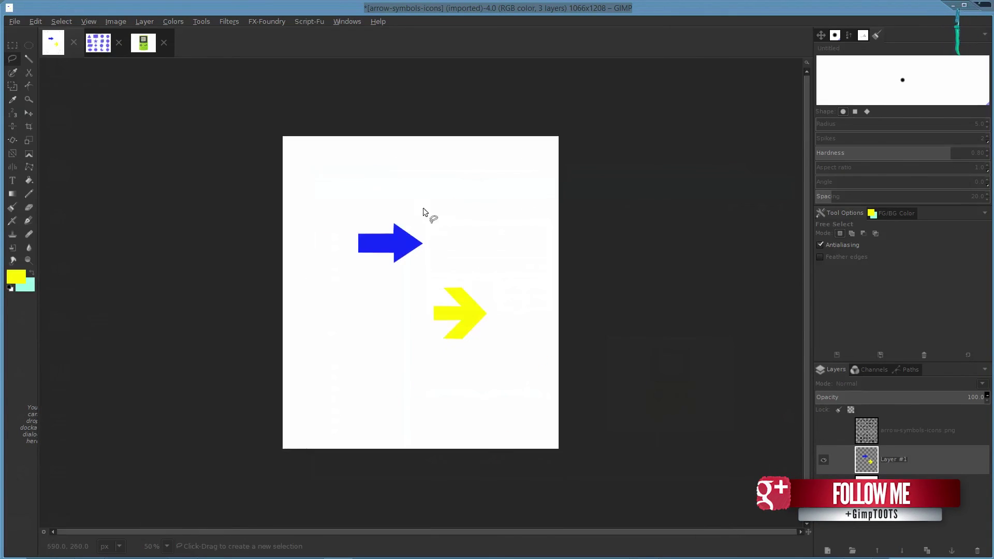